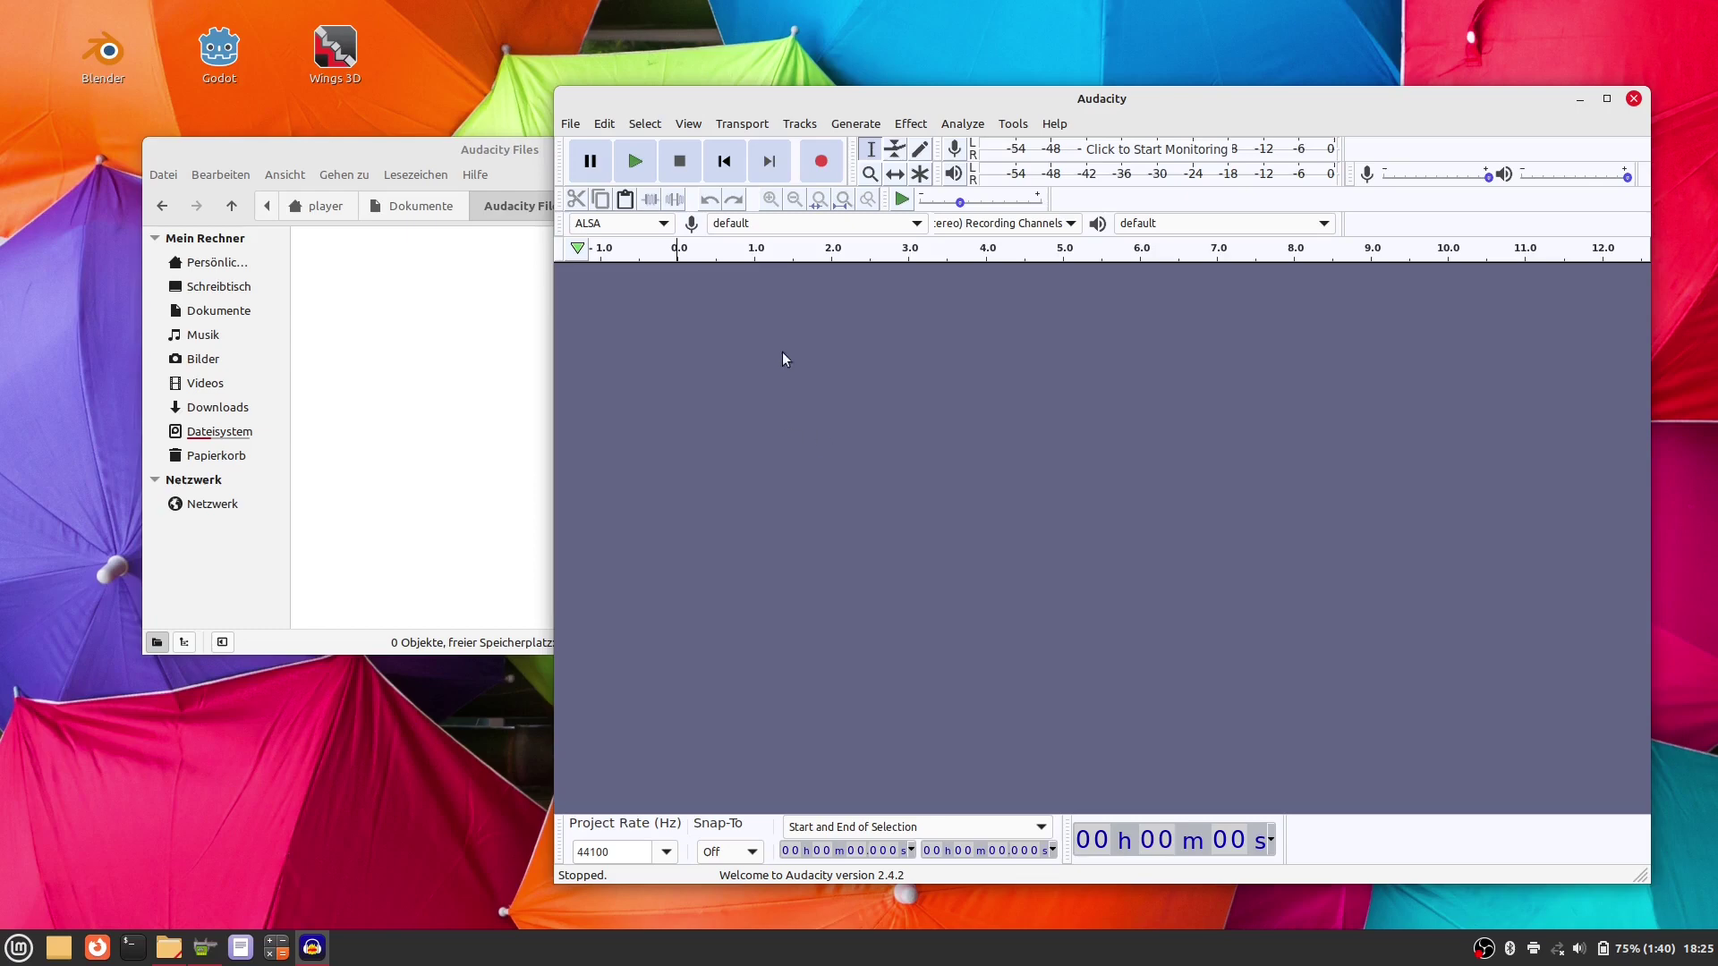
Step: Add a mono track and generate a one-second 40 Hz sine tone in it
left_click(805, 124)
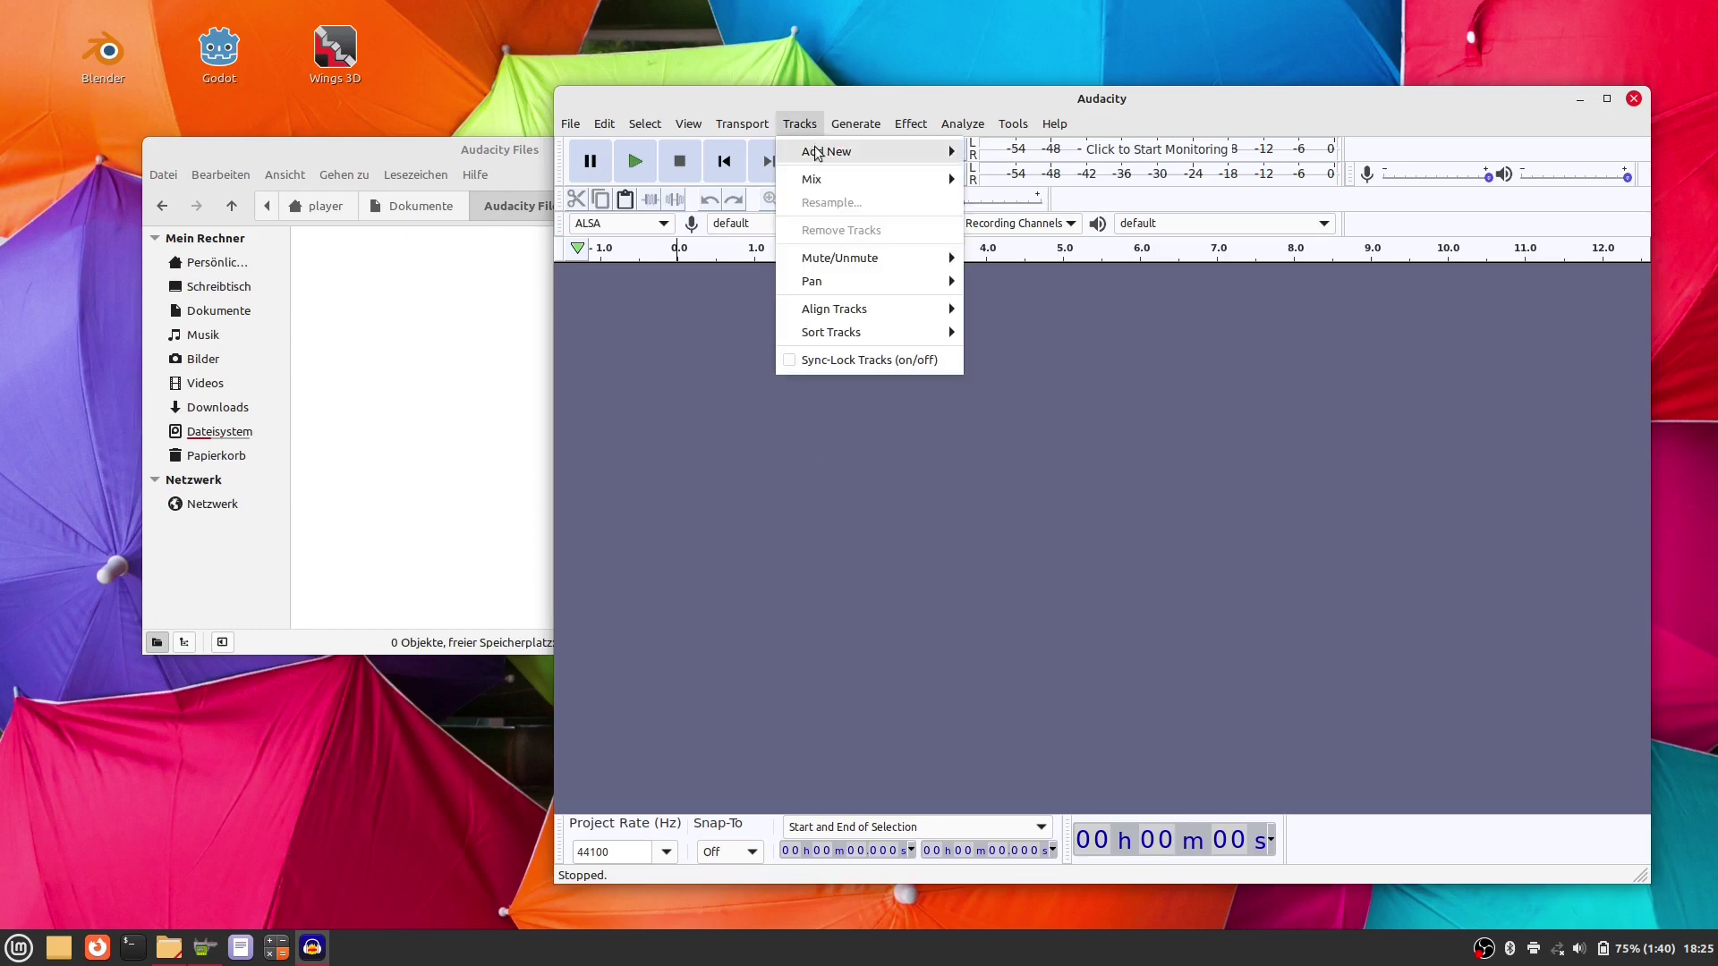
mouse_move(817, 154)
left_click(1002, 151)
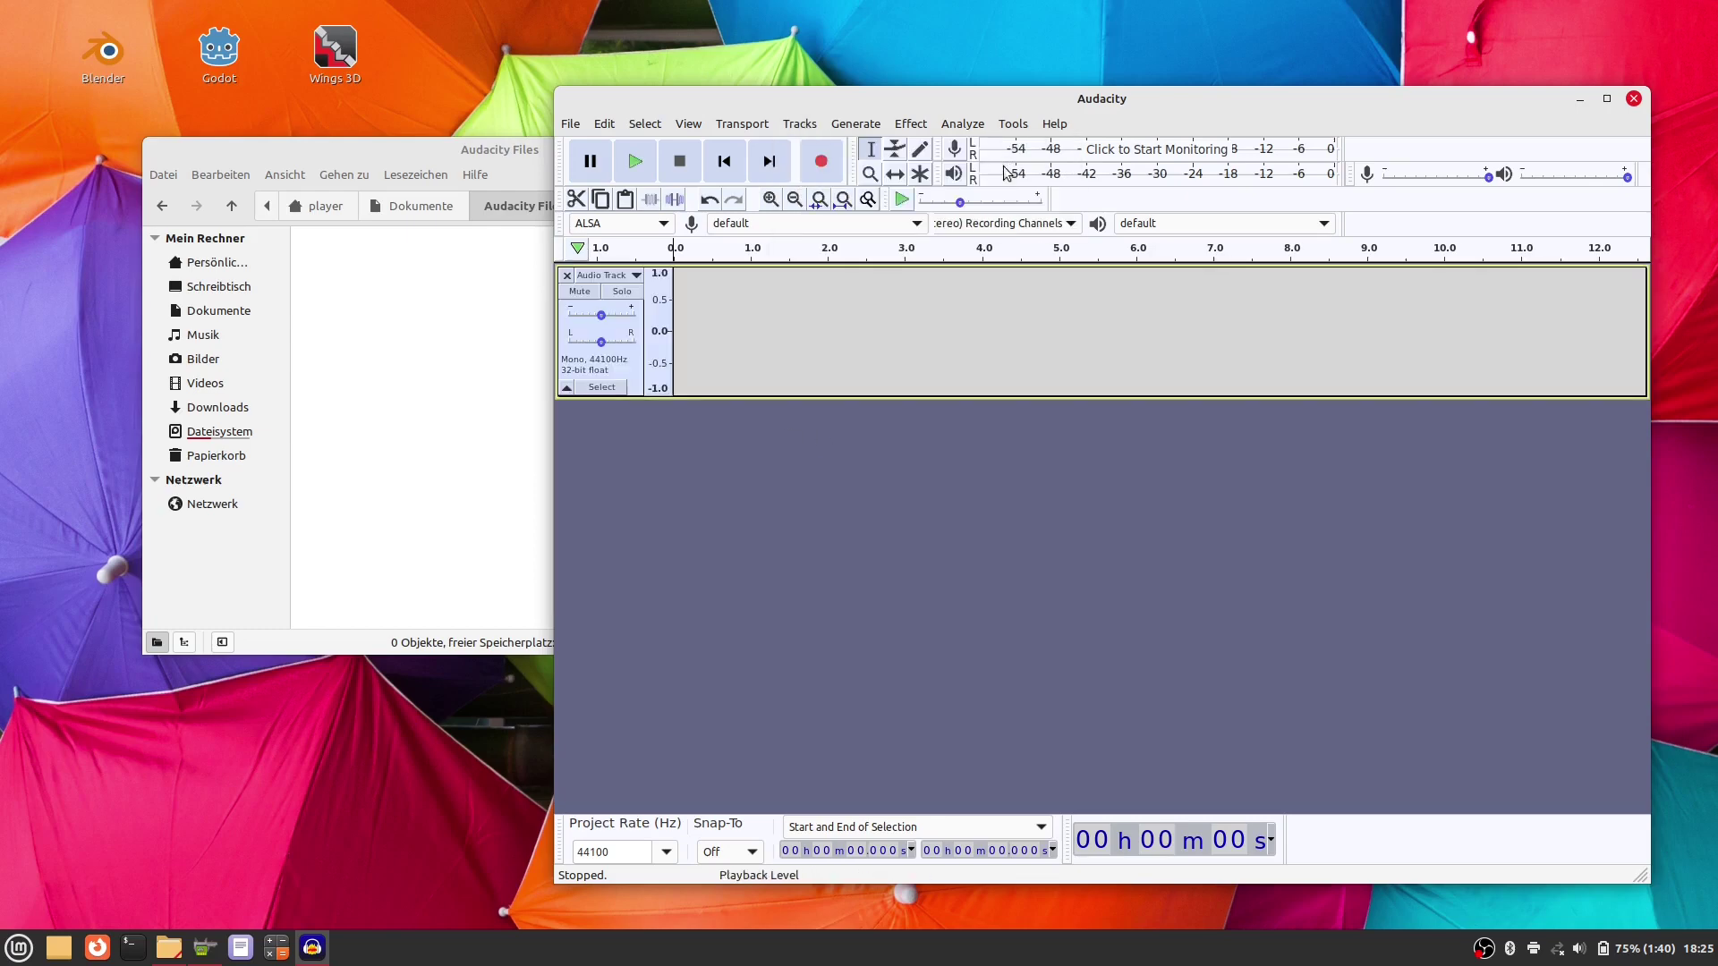
left_click(856, 125)
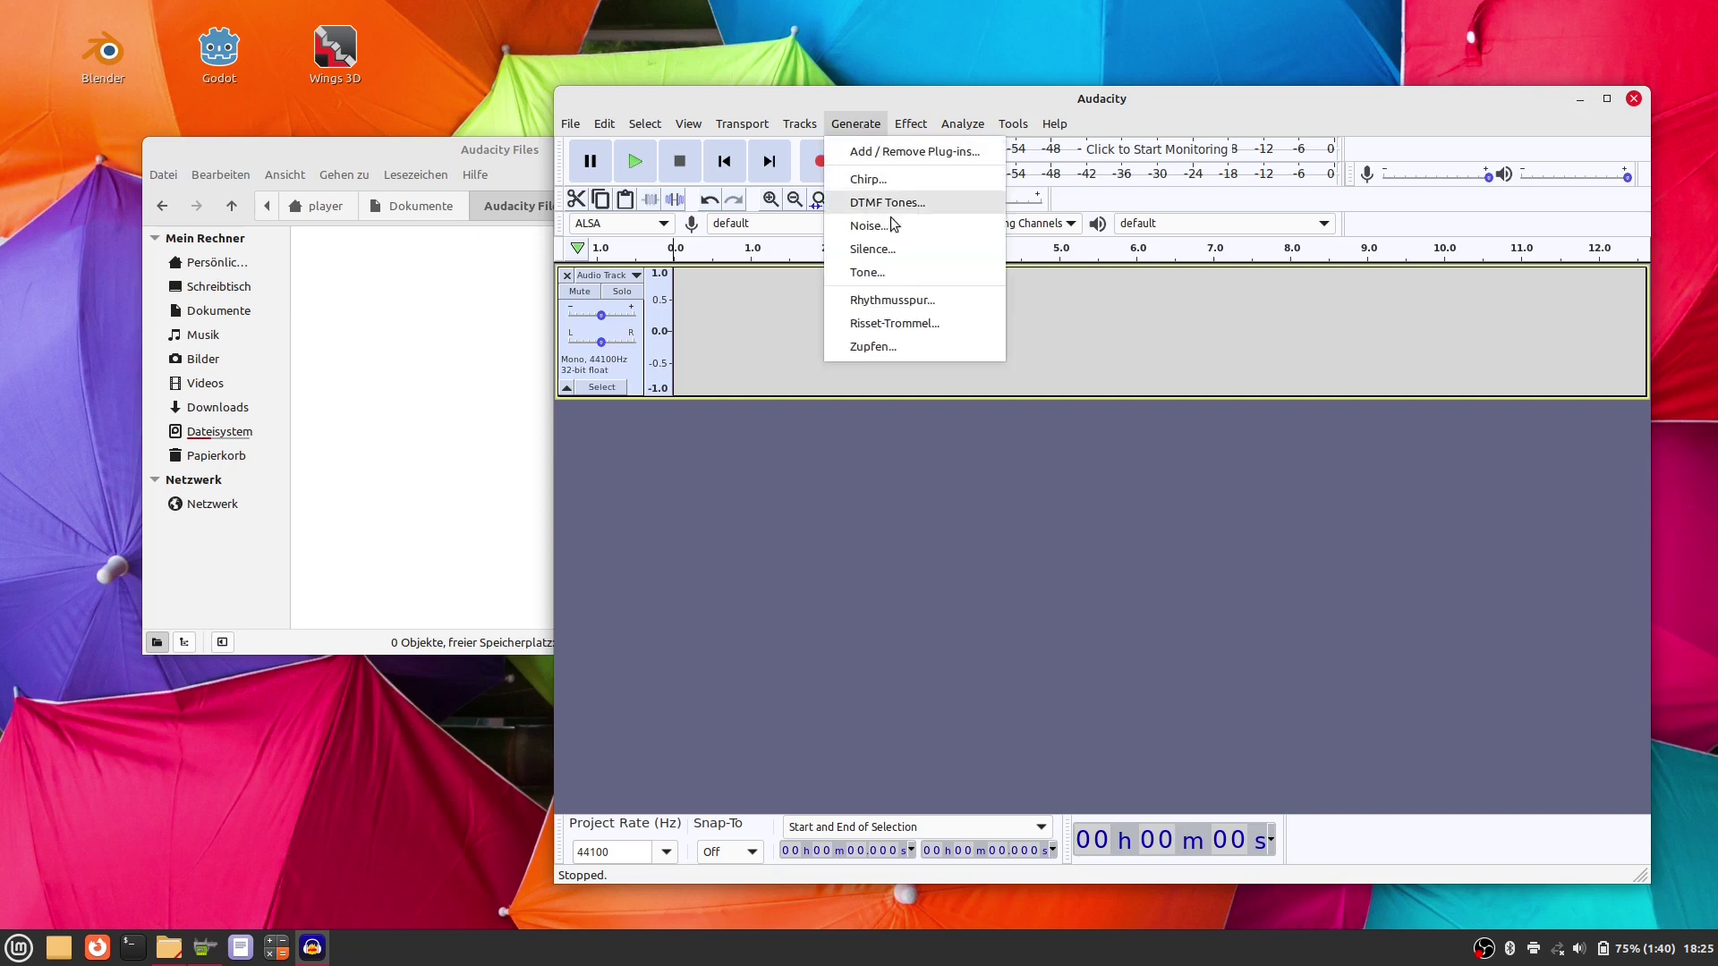
left_click(894, 277)
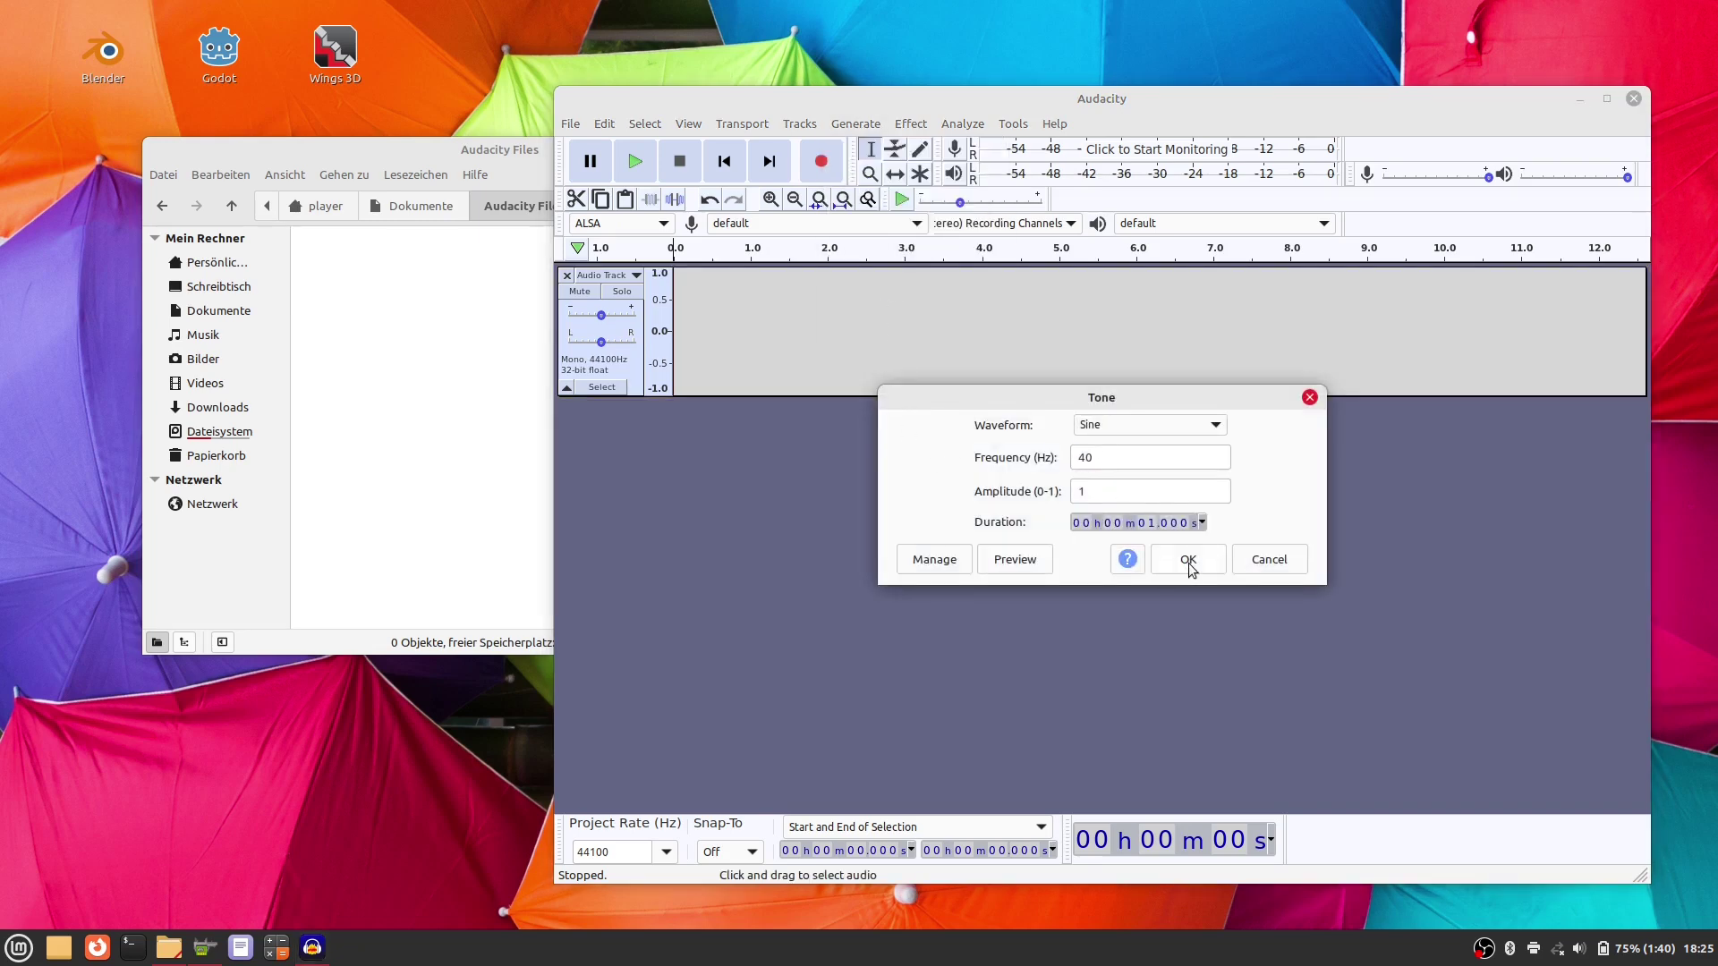
left_click(1188, 562)
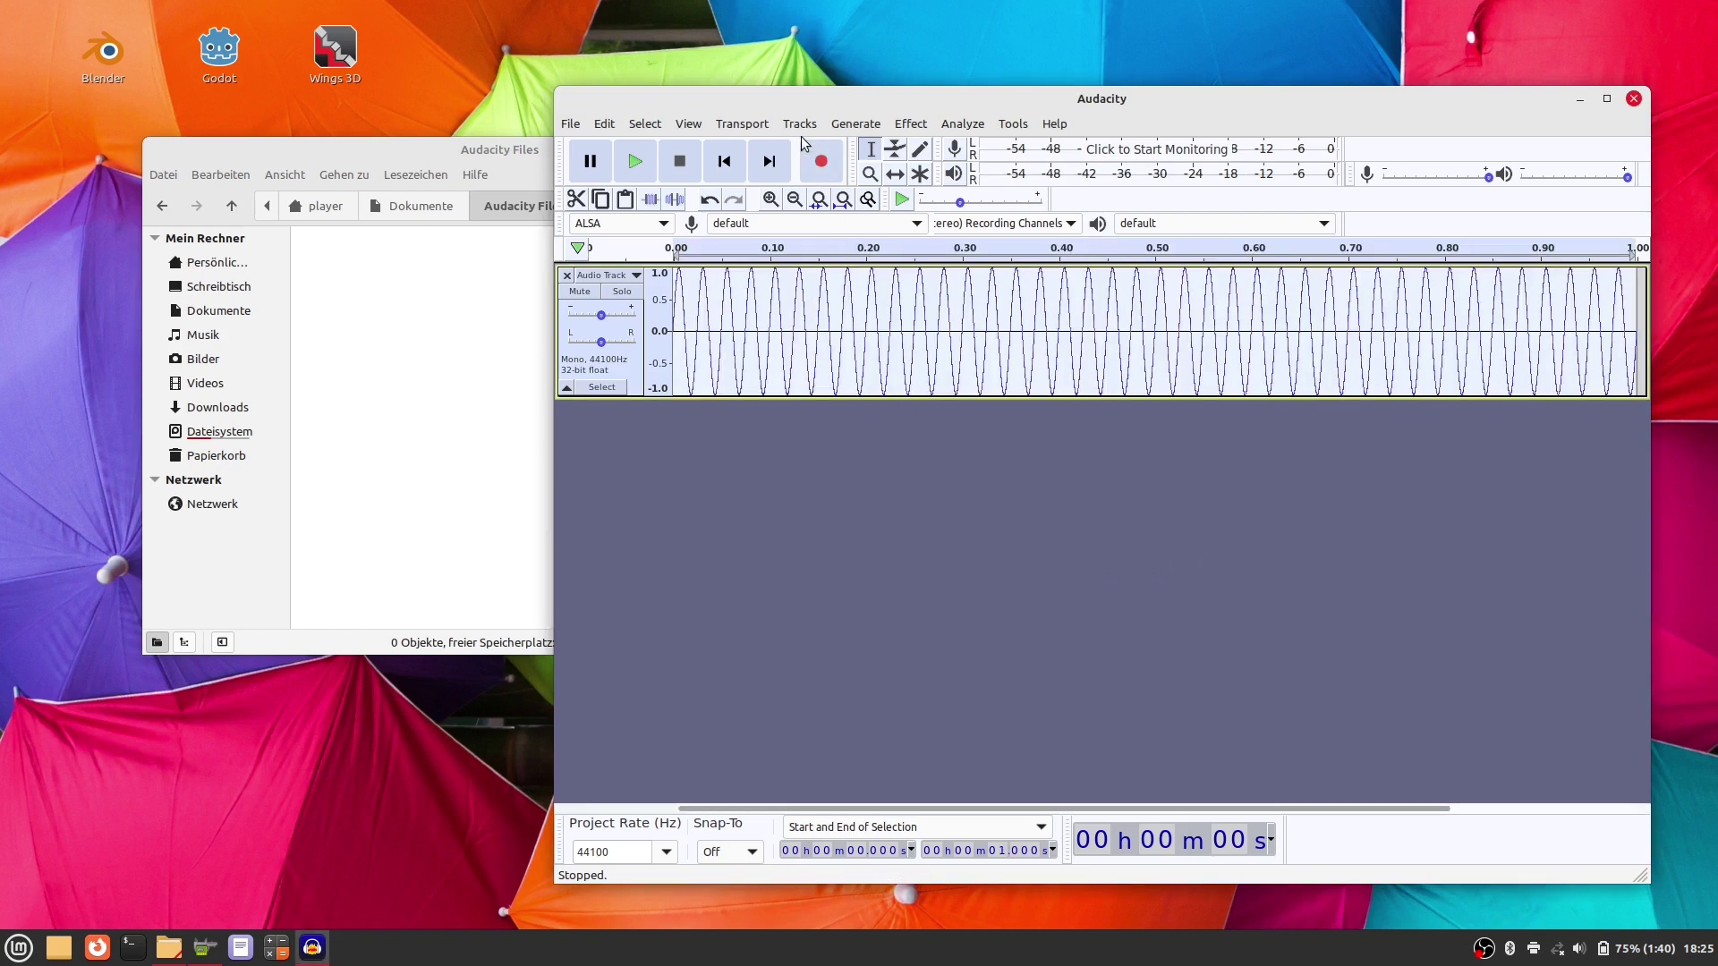
Step: Add a second mono track and generate a one-second 70 Hz sine tone there
left_click(800, 125)
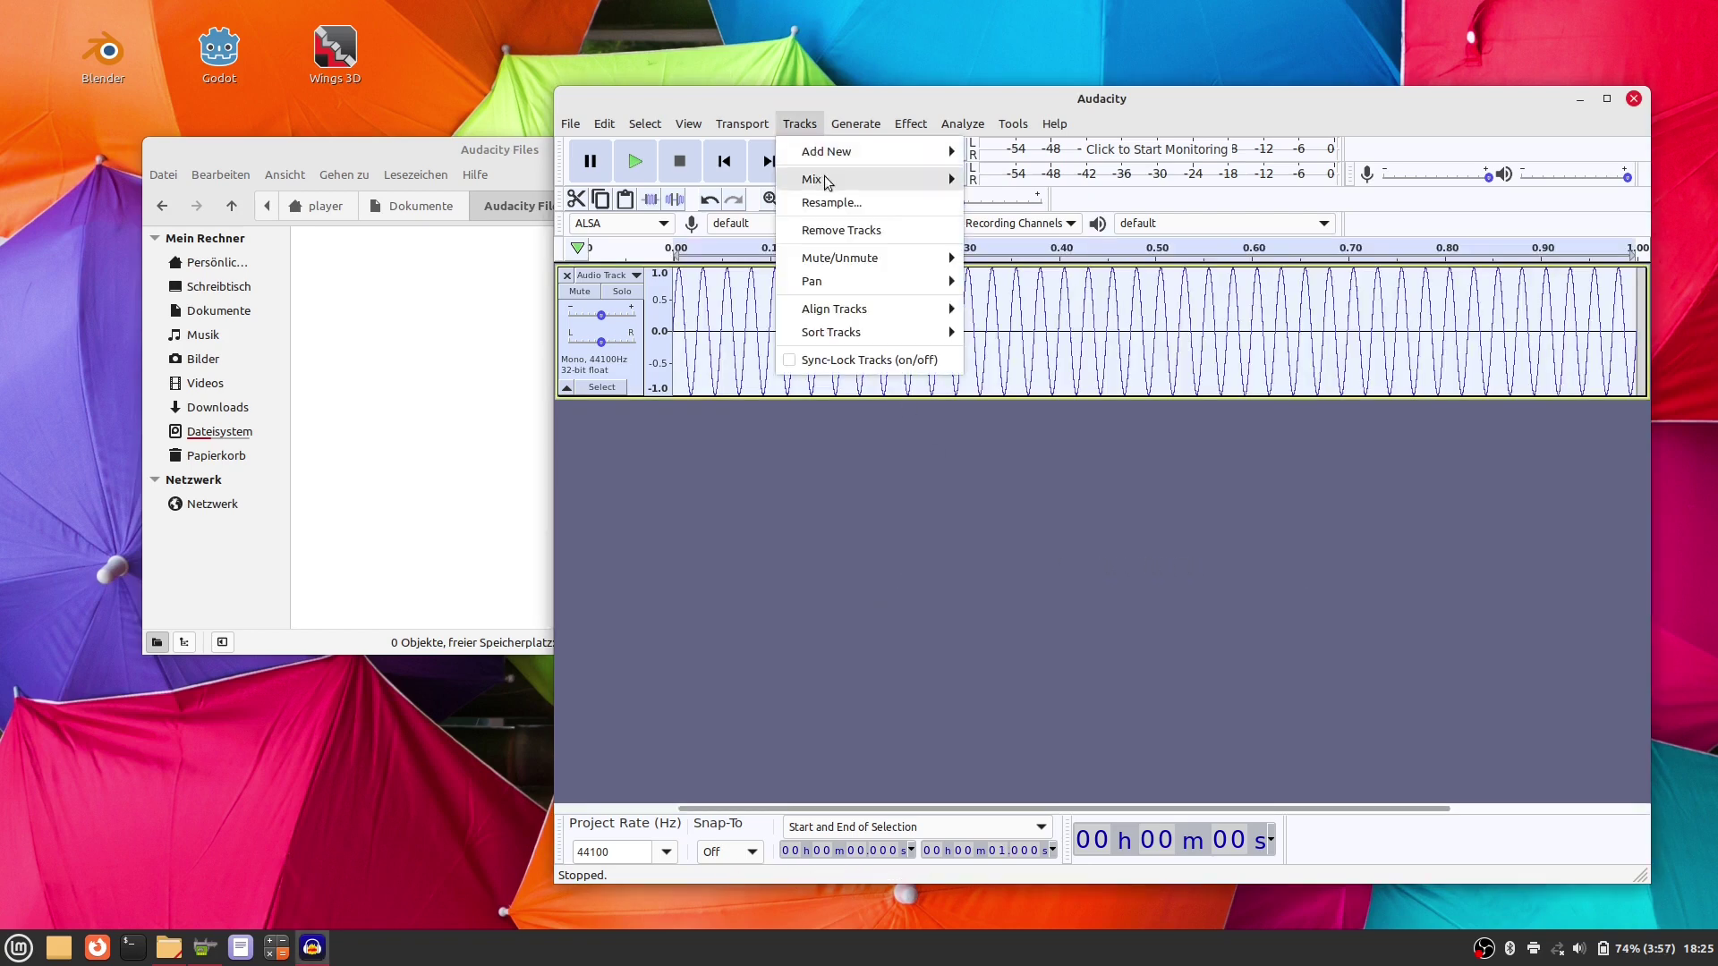
mouse_move(870, 152)
left_click(999, 152)
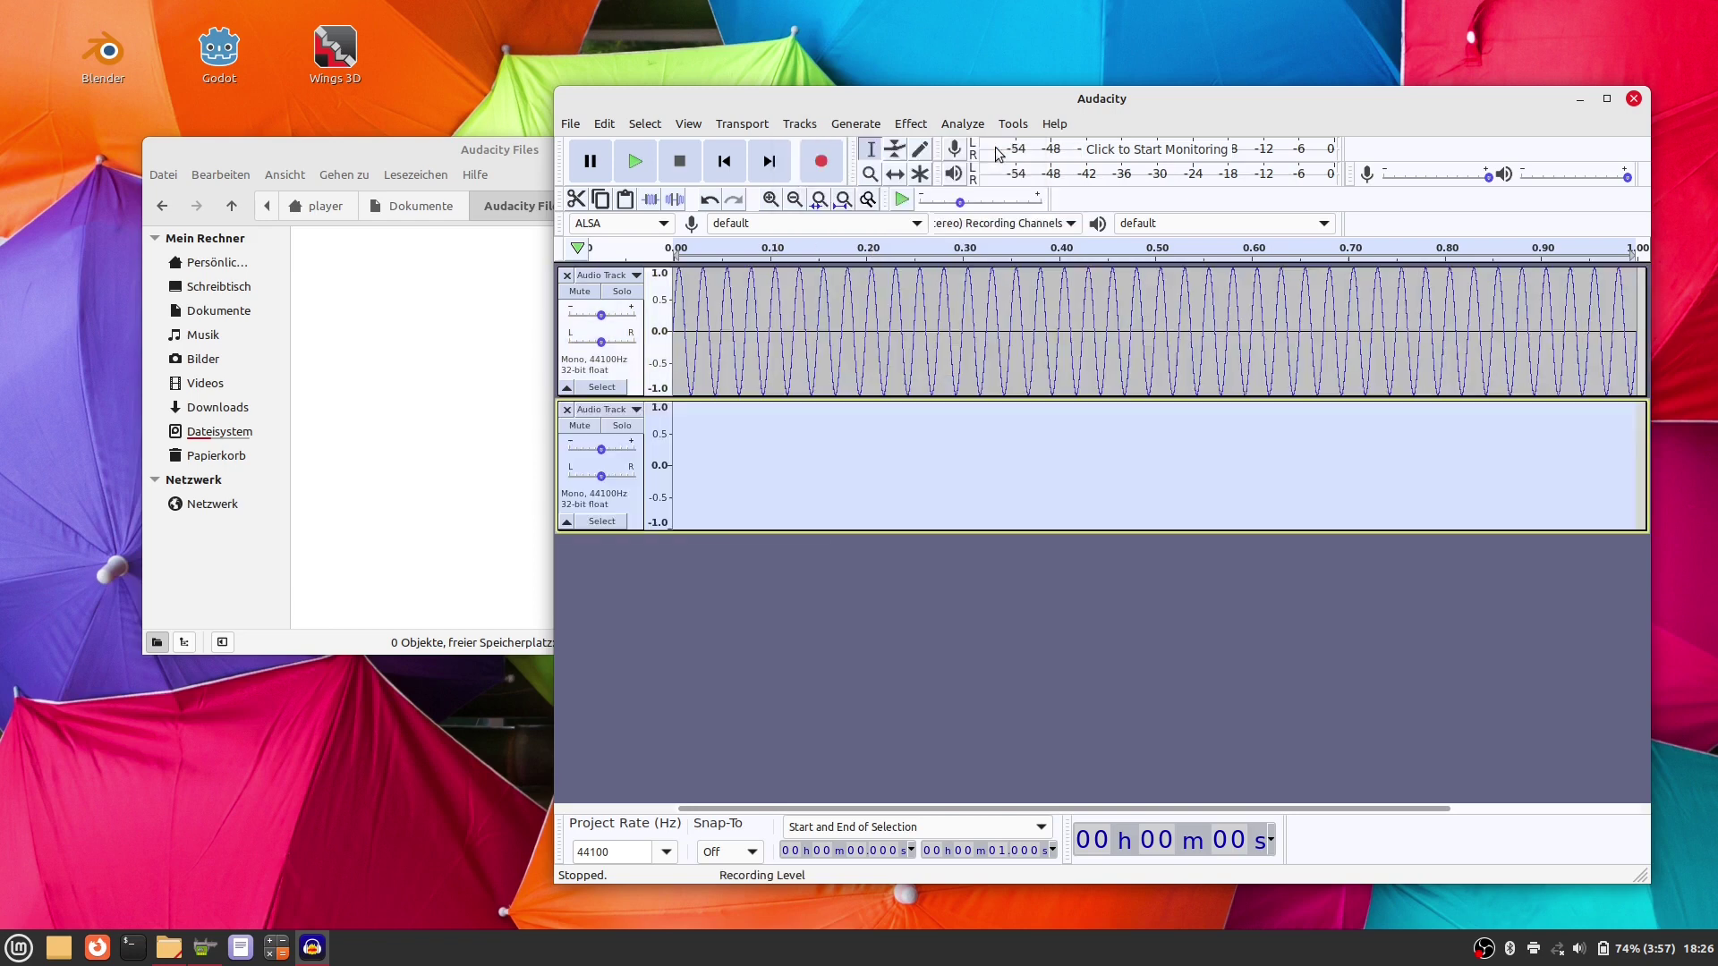
left_click(856, 124)
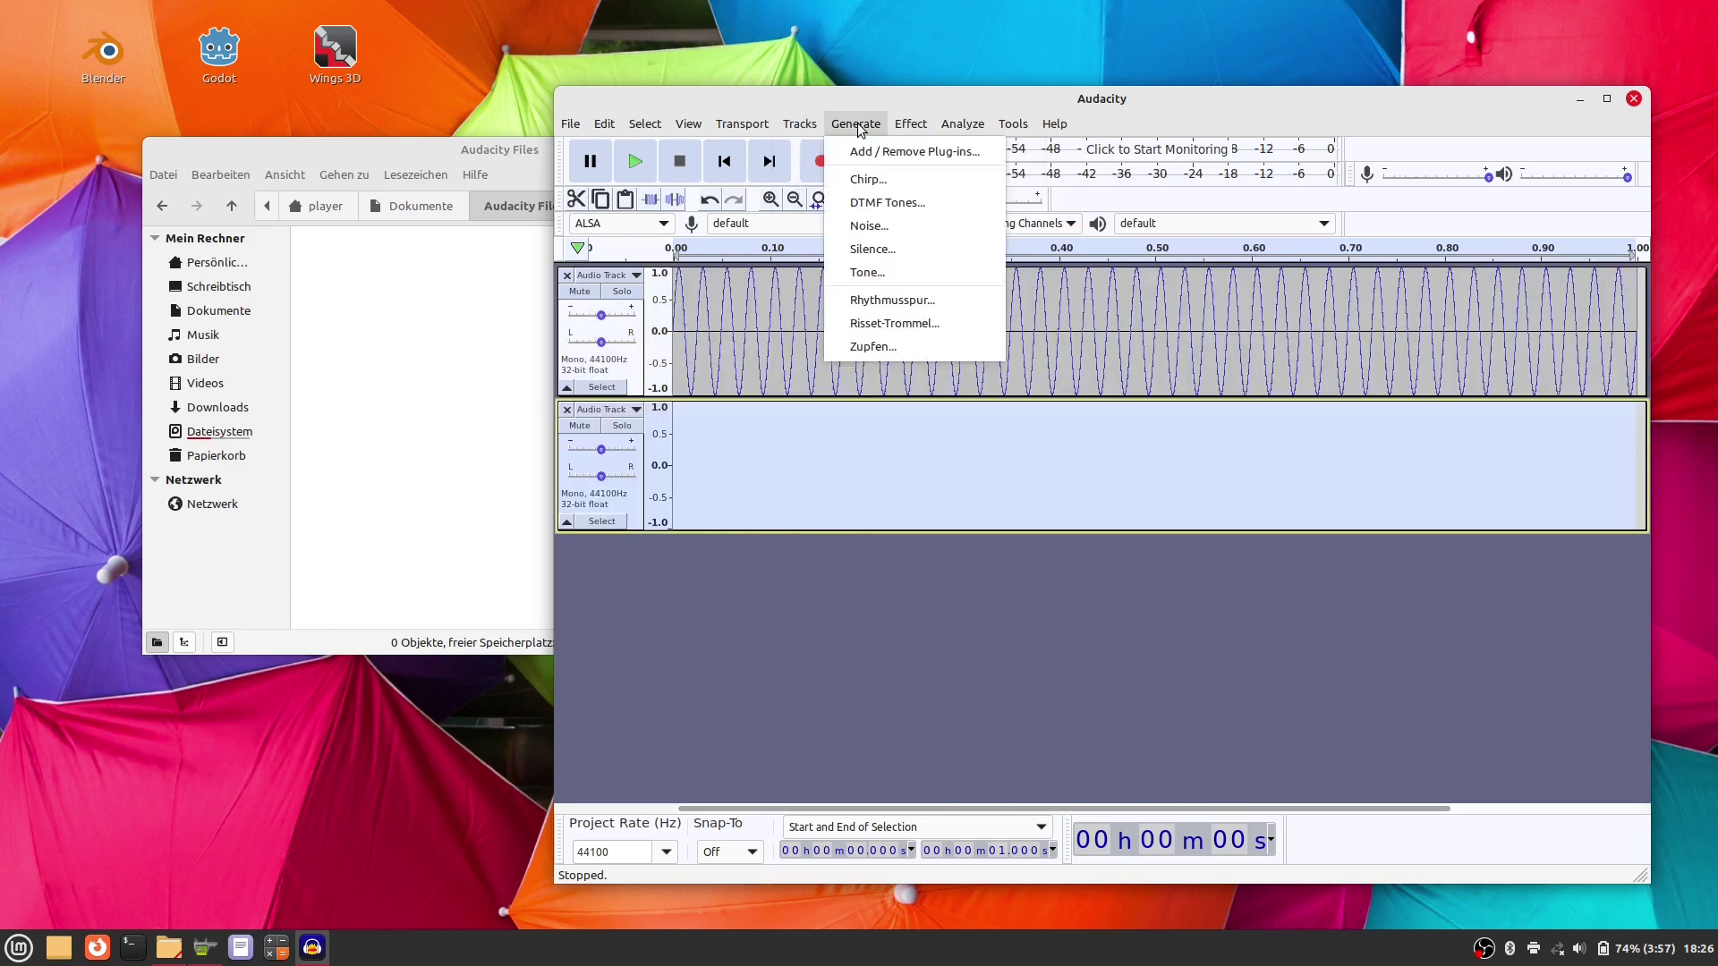
left_click(894, 276)
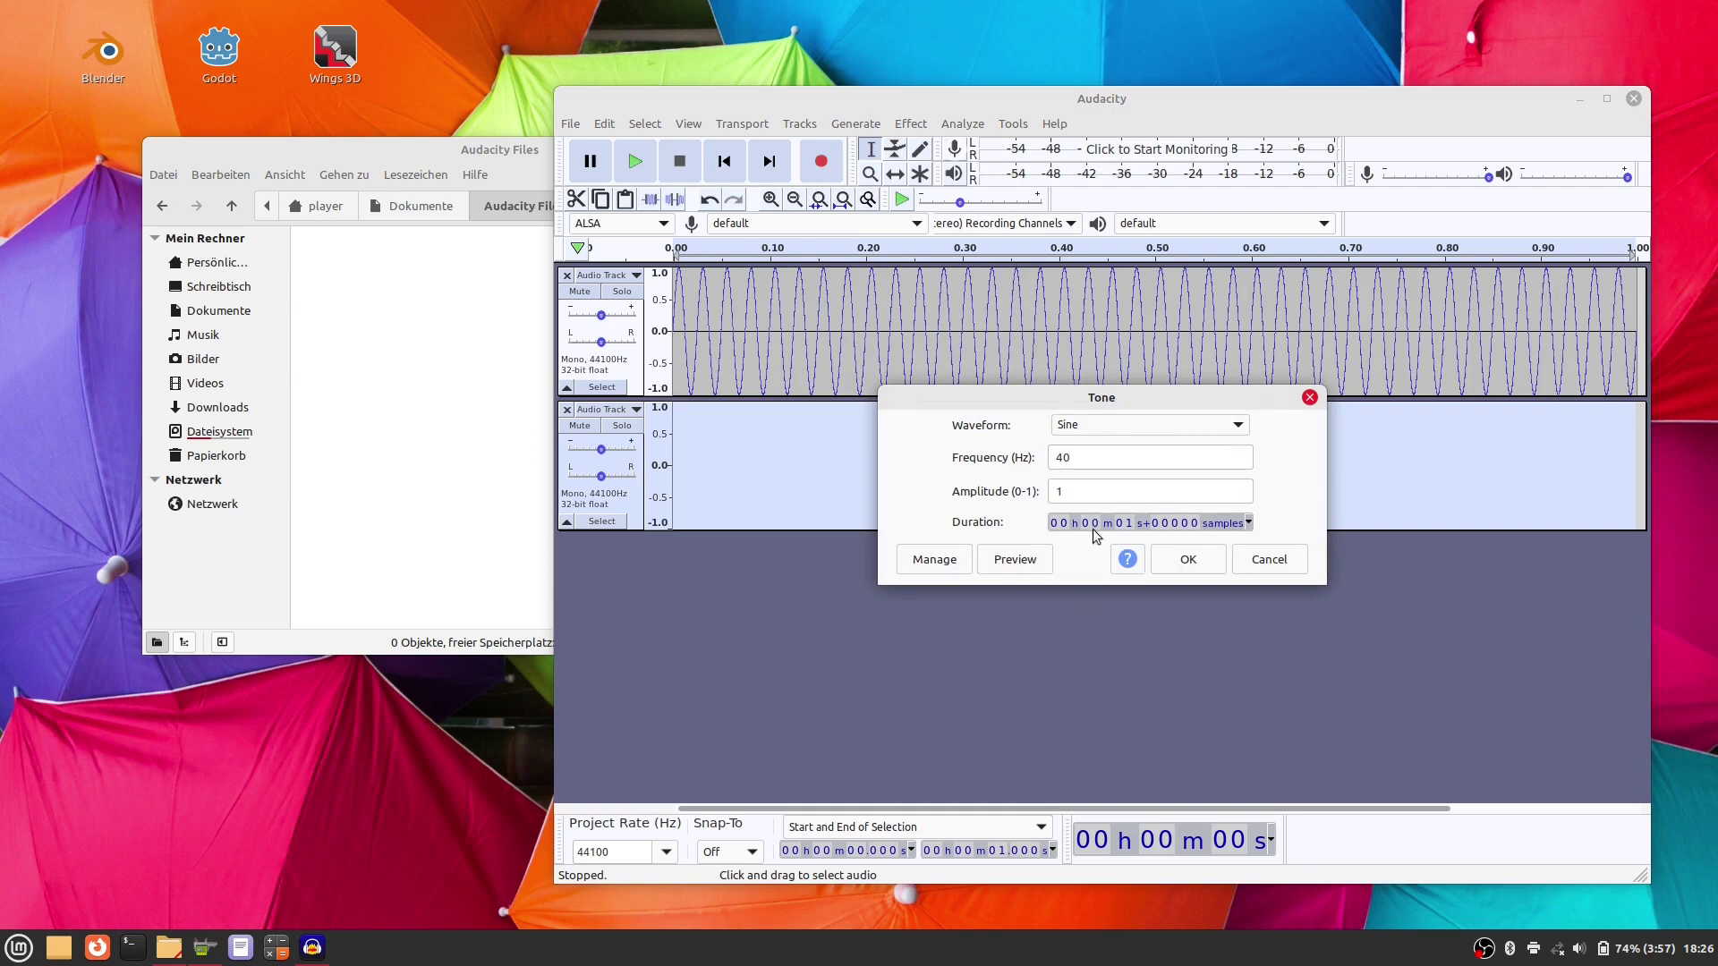
left_click(1093, 455)
left_click_drag(1093, 455, 1054, 468)
type("70")
left_click(1188, 561)
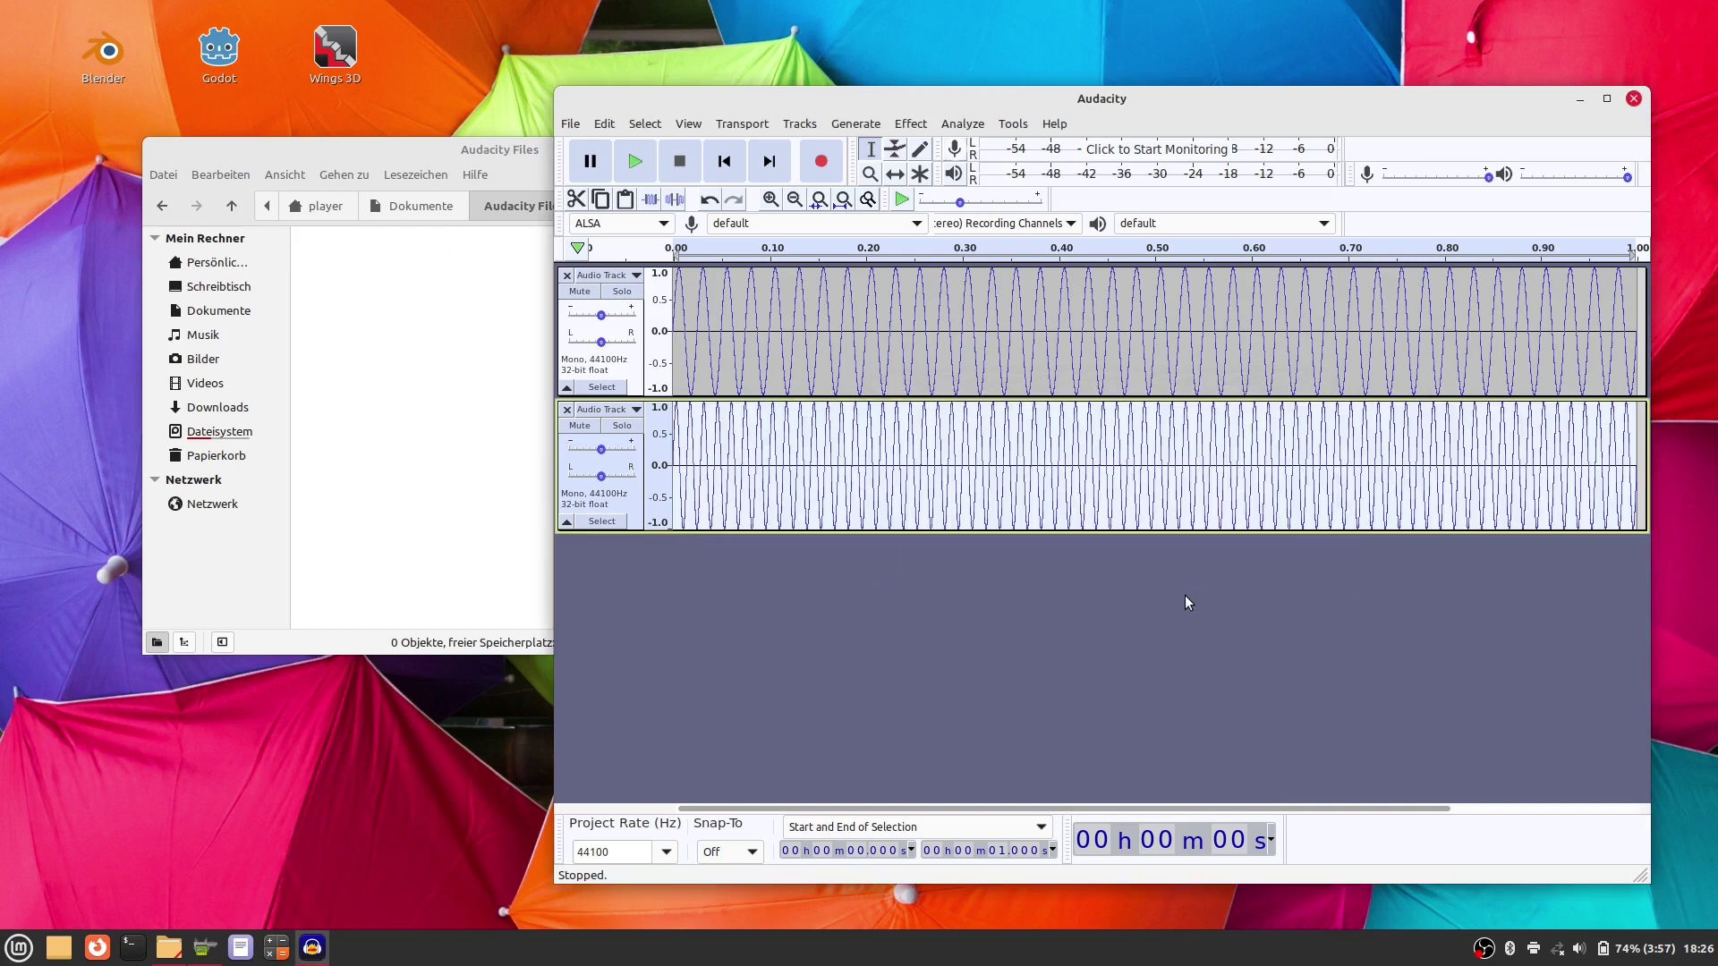
Step: Add a third mono track with a 90 Hz one-second sine tone, then click into the first track
left_click(799, 124)
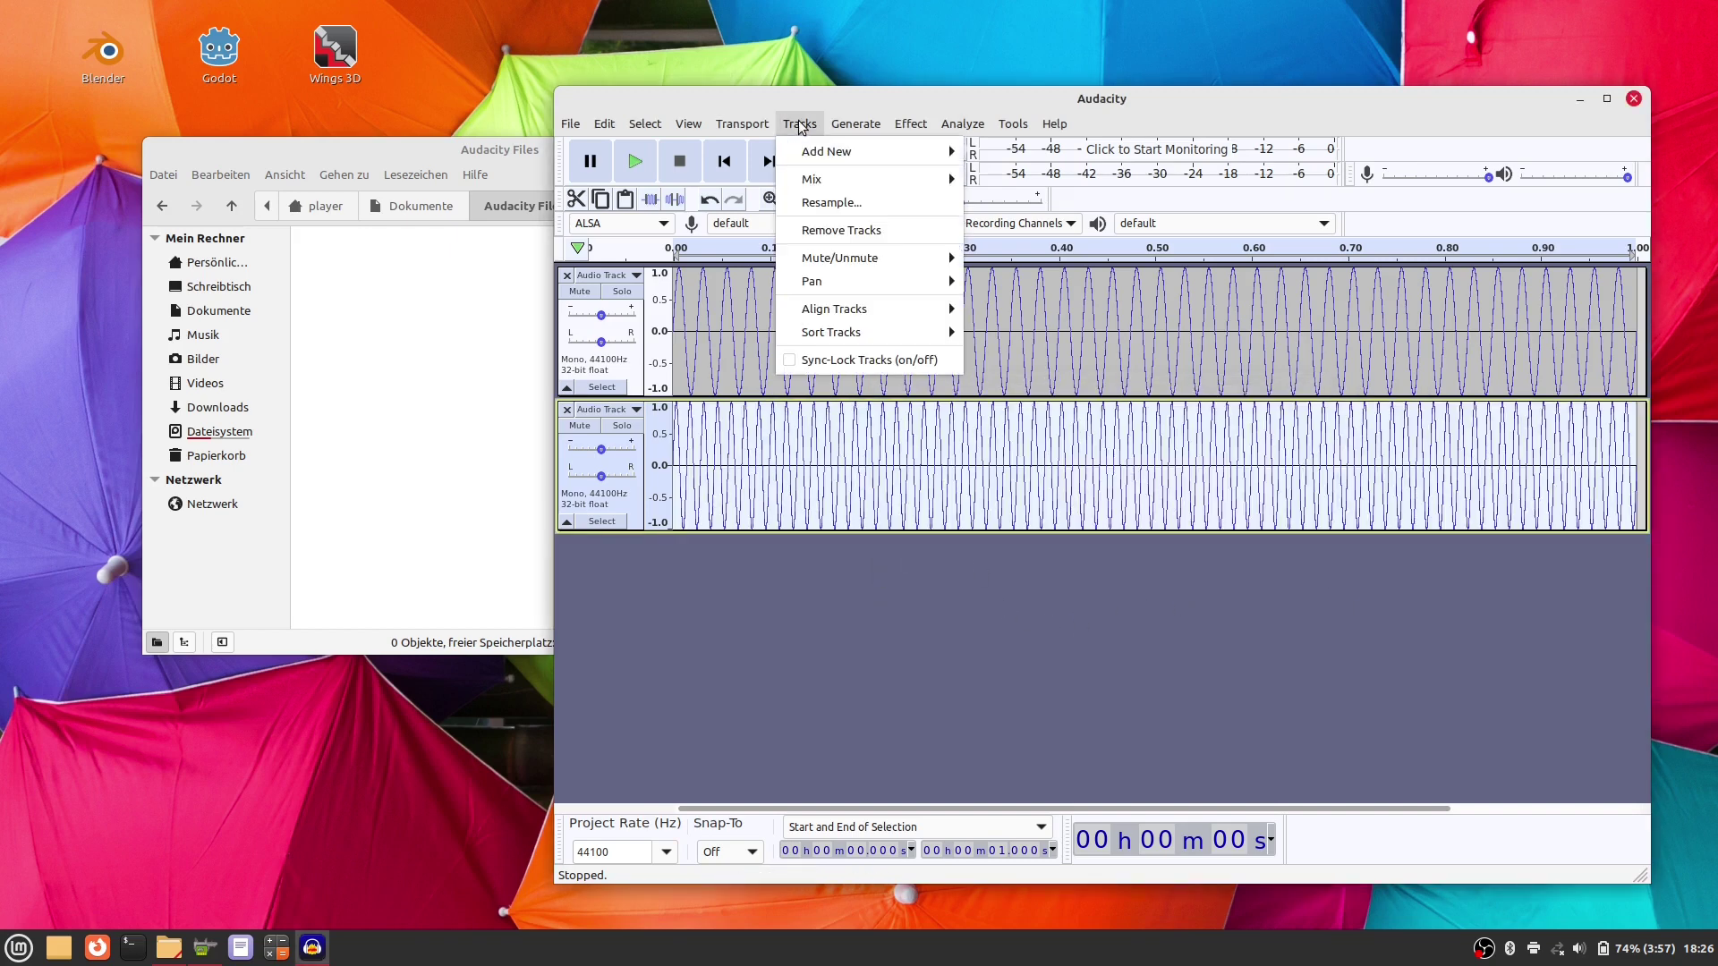
mouse_move(856, 123)
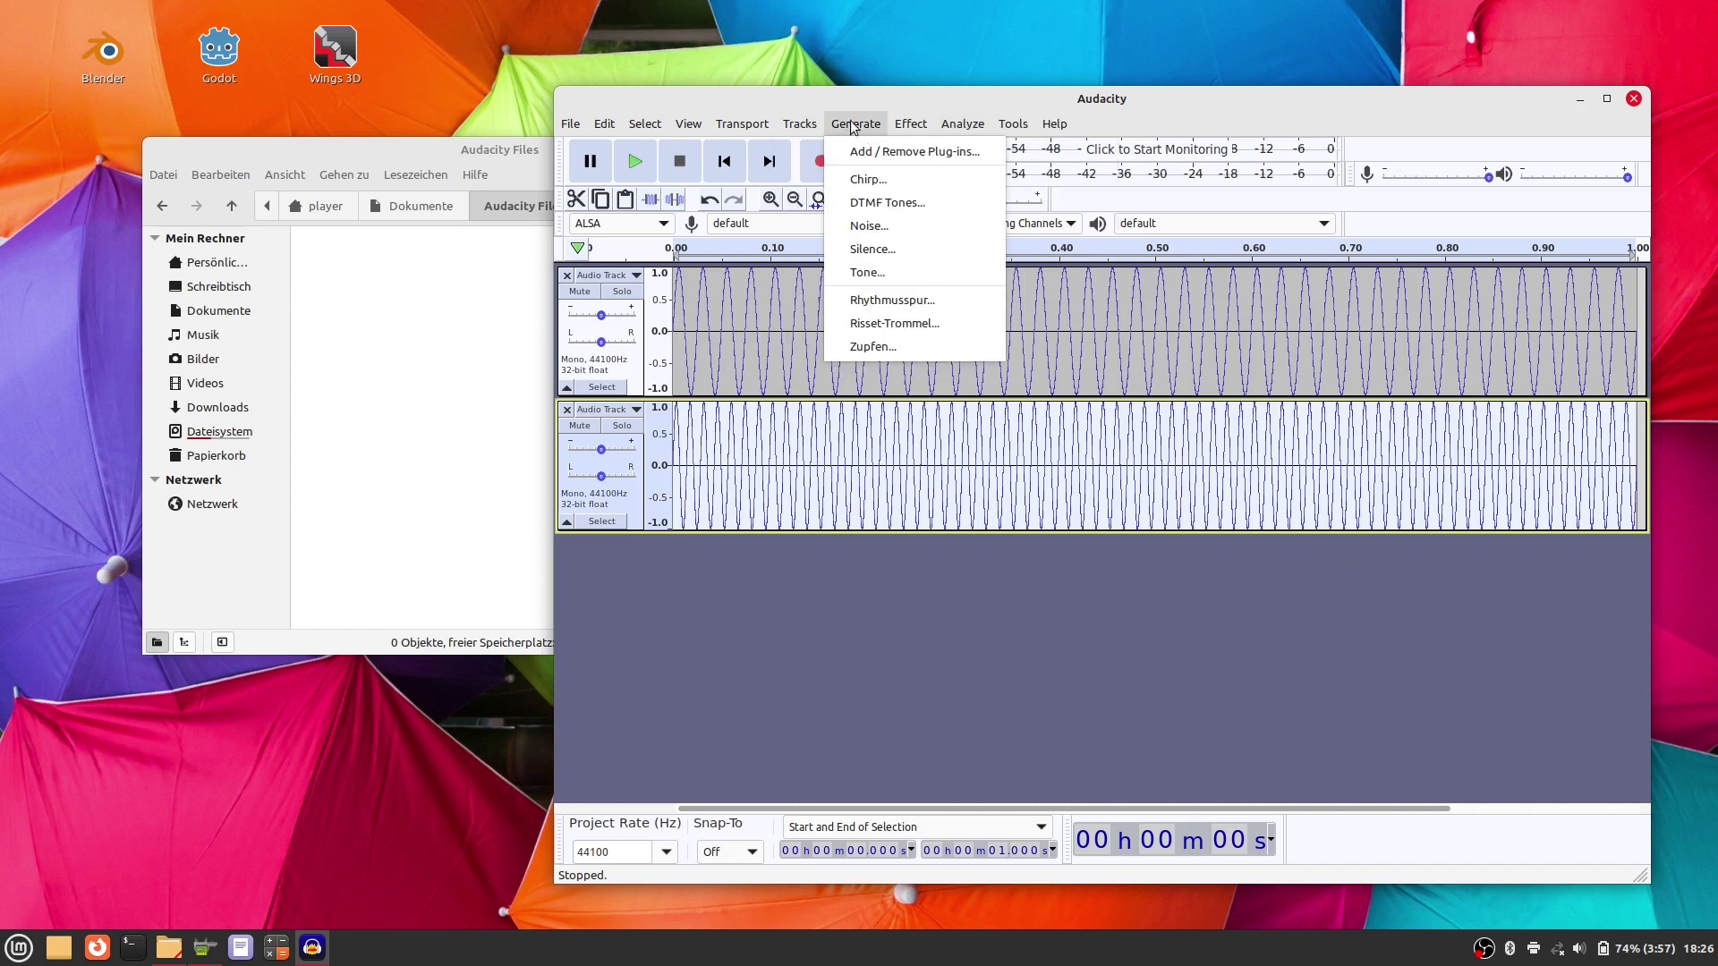
mouse_move(799, 123)
mouse_move(895, 151)
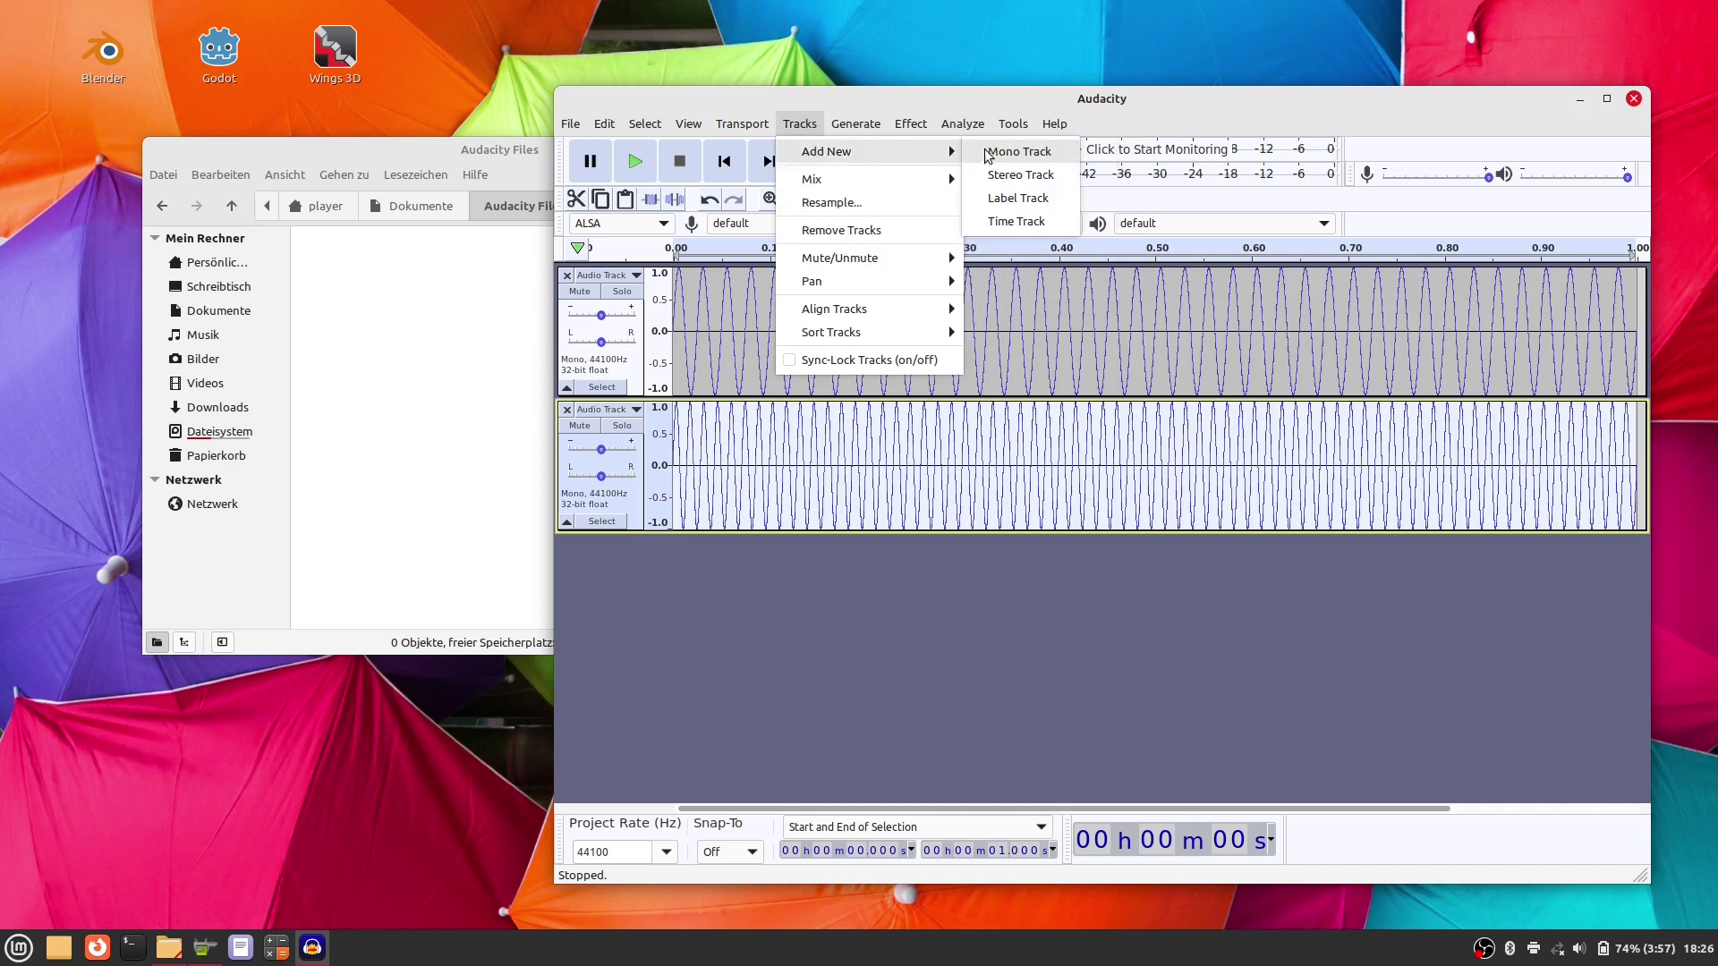
left_click(1009, 156)
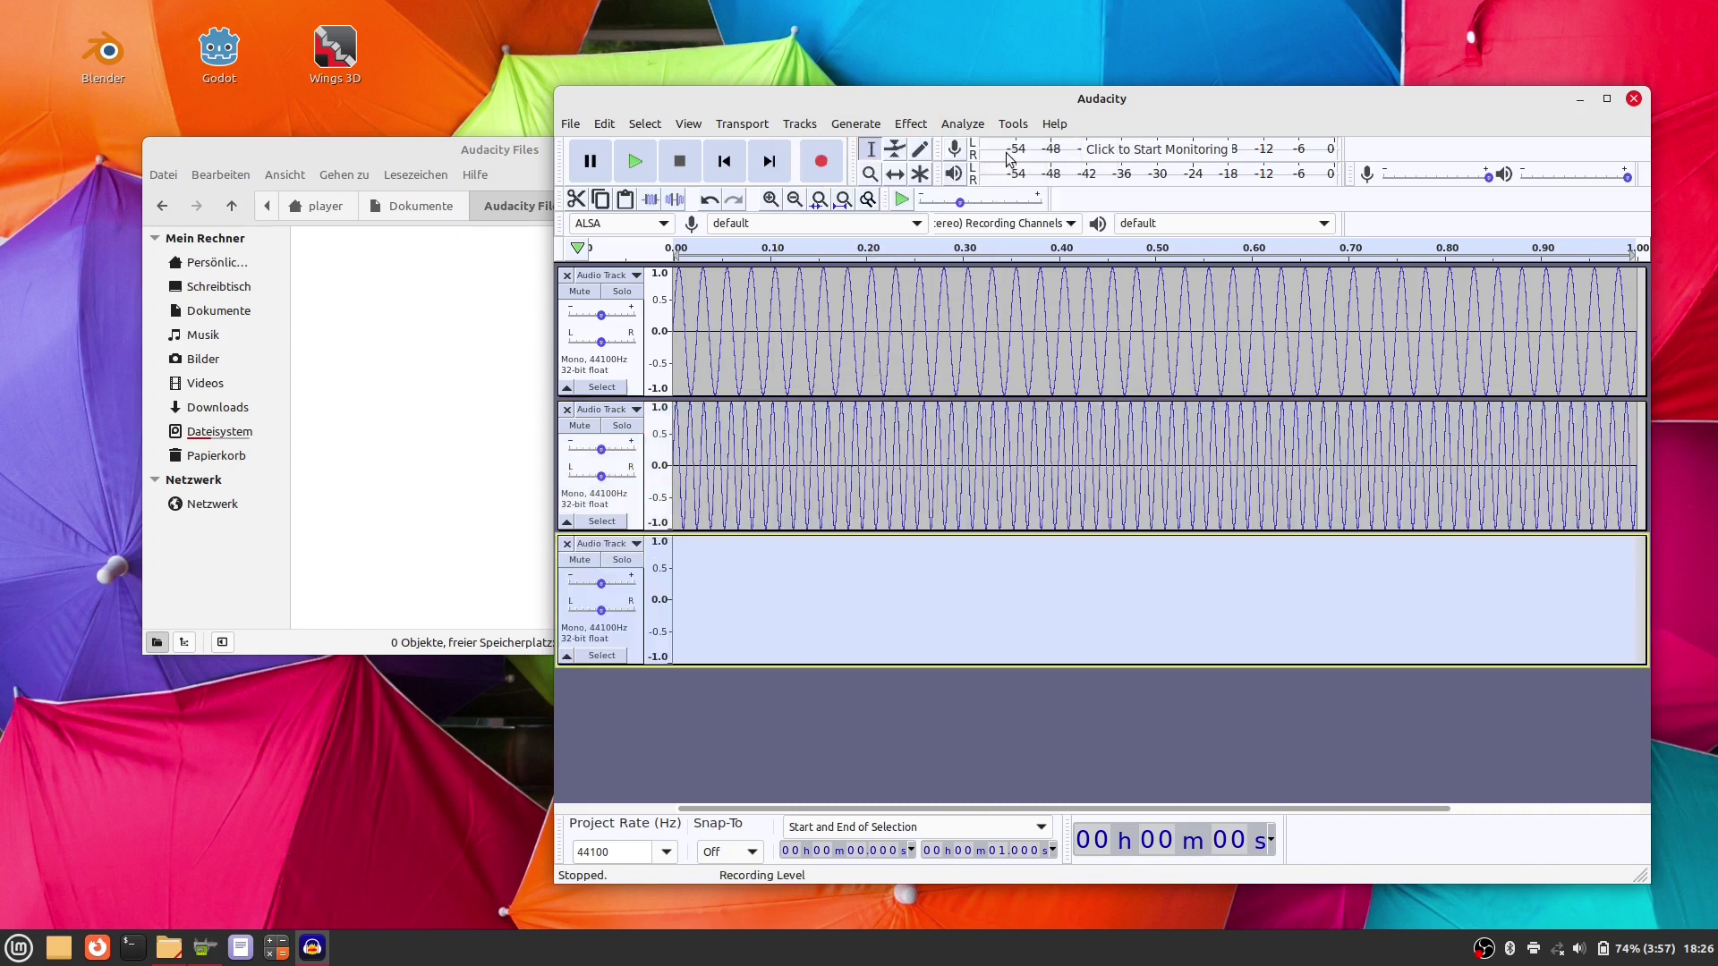
left_click(866, 125)
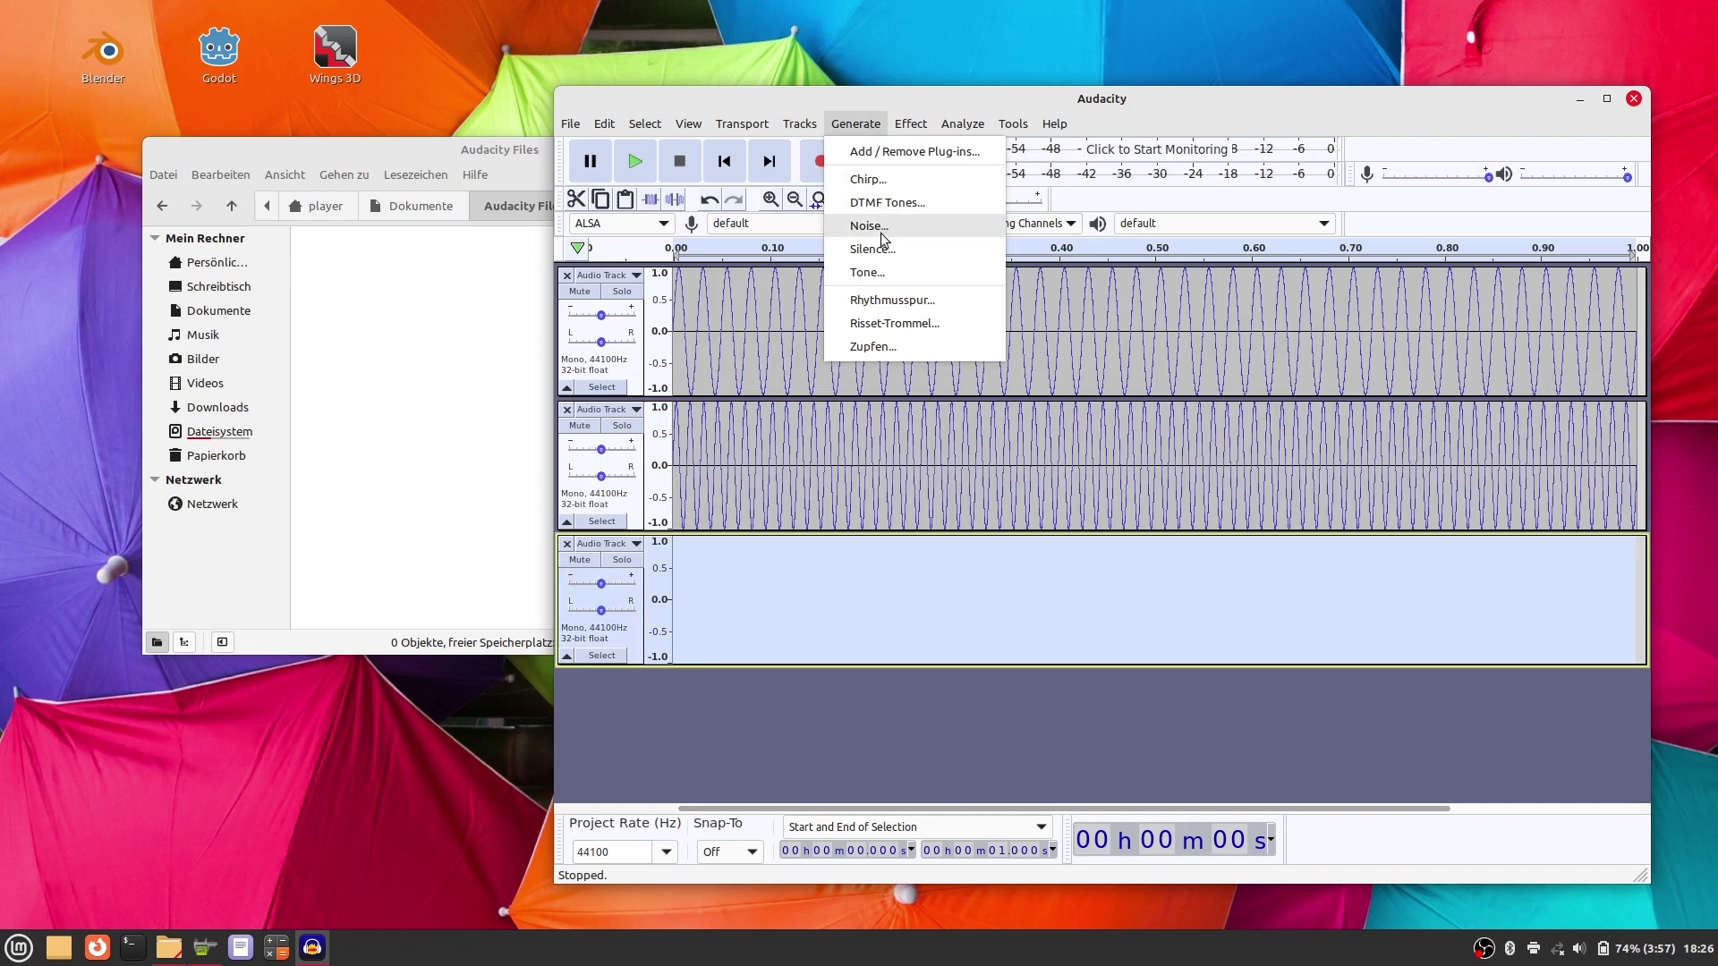
left_click(890, 272)
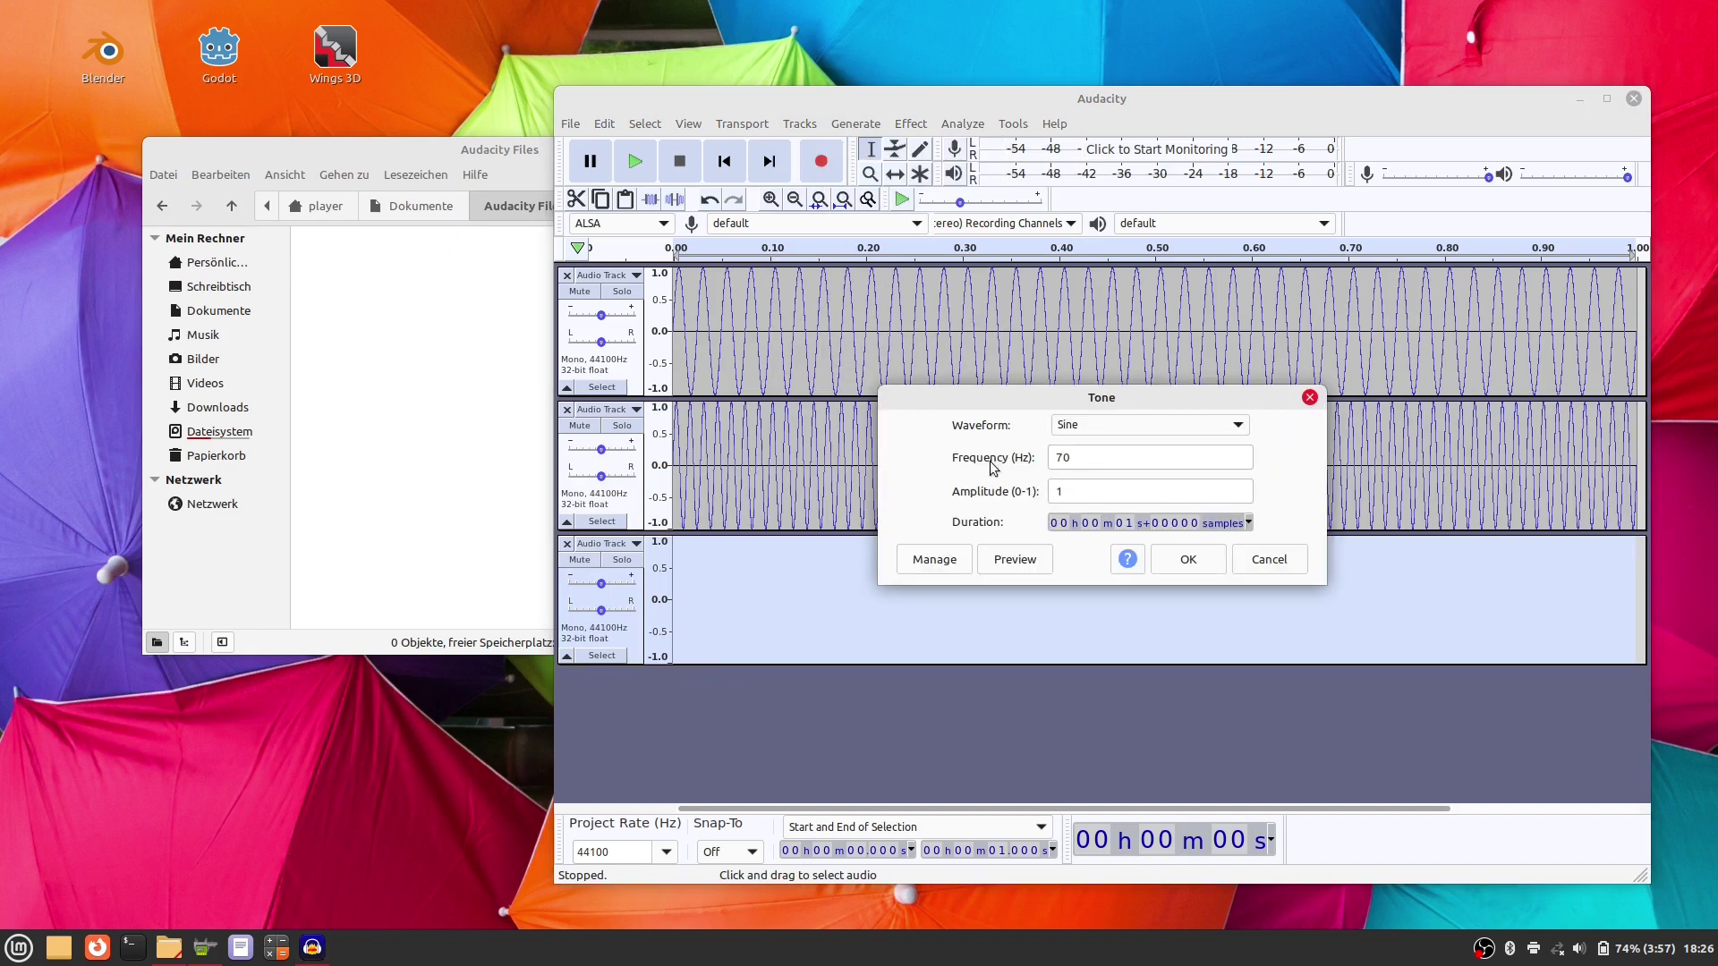
left_click_drag(1085, 463, 1041, 460)
type("90")
left_click(1175, 558)
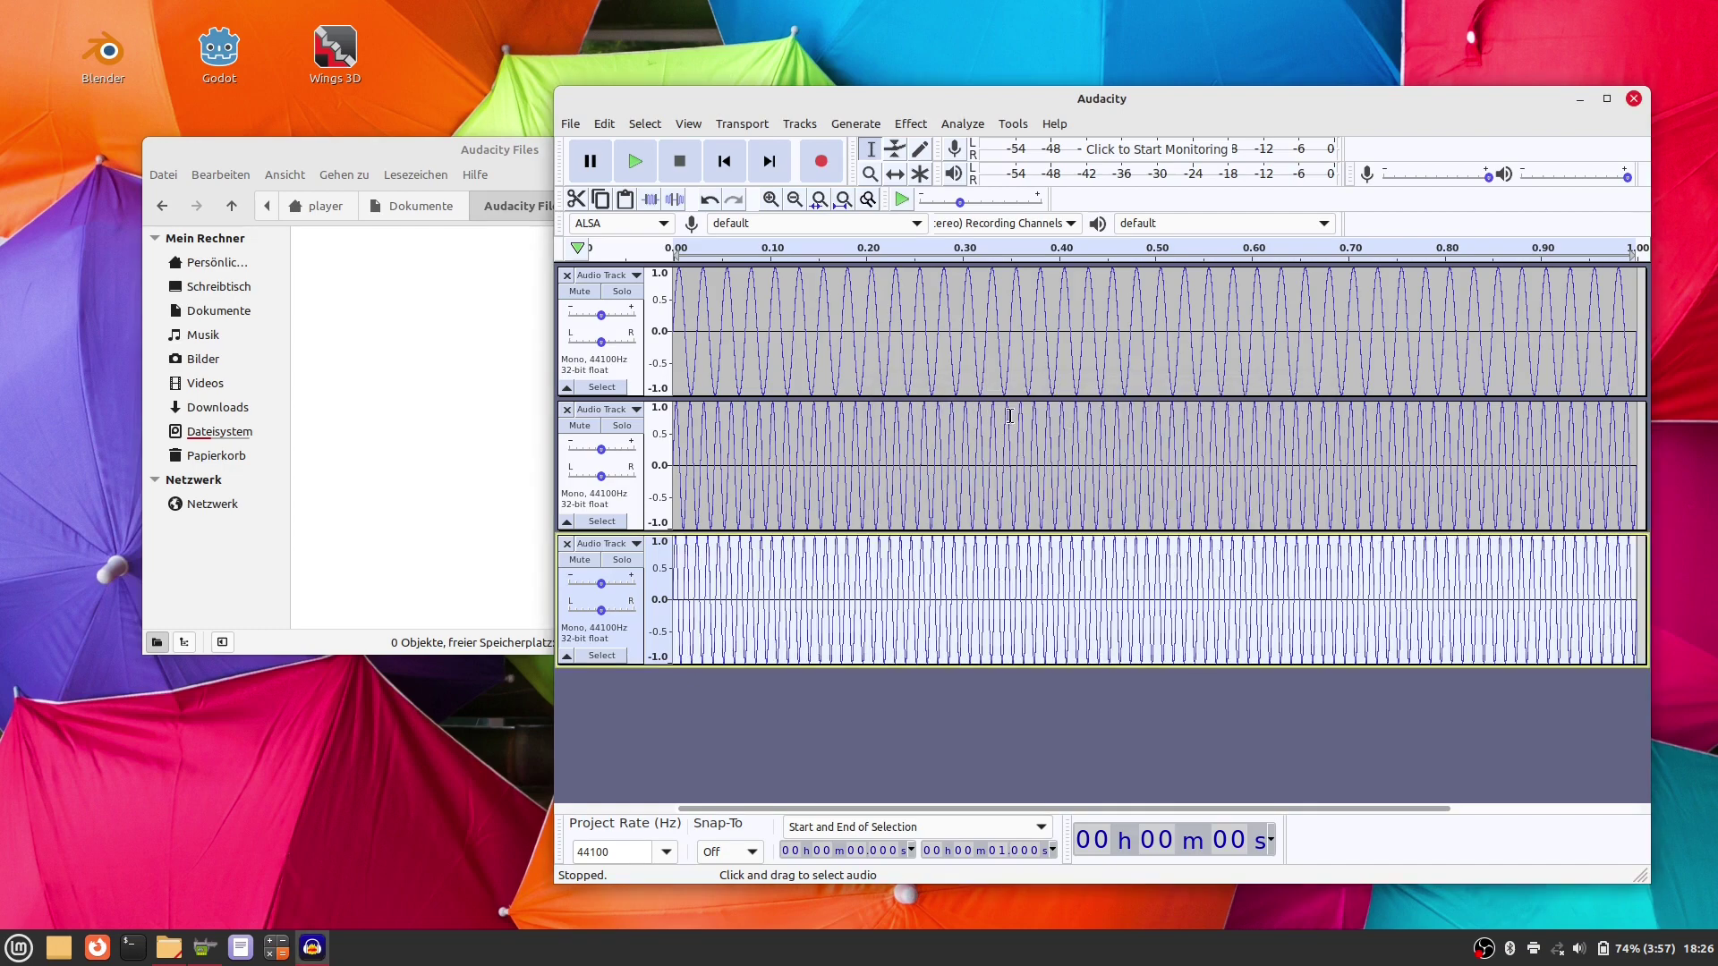
left_click(950, 338)
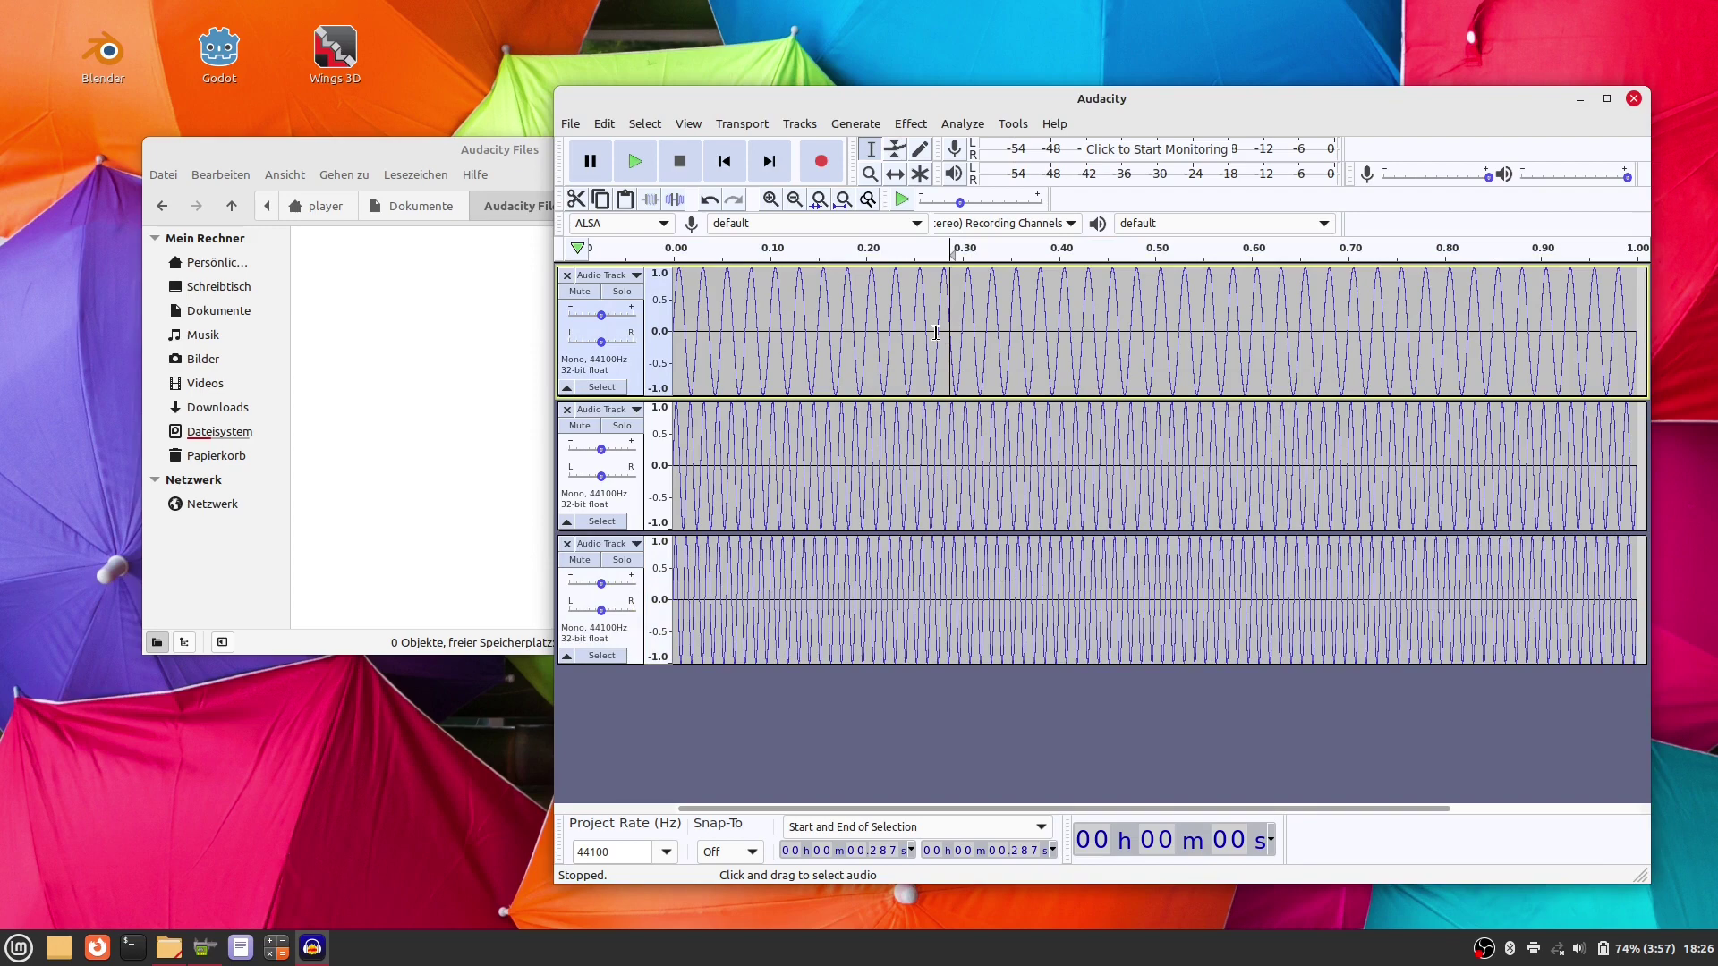
double_click(935, 333)
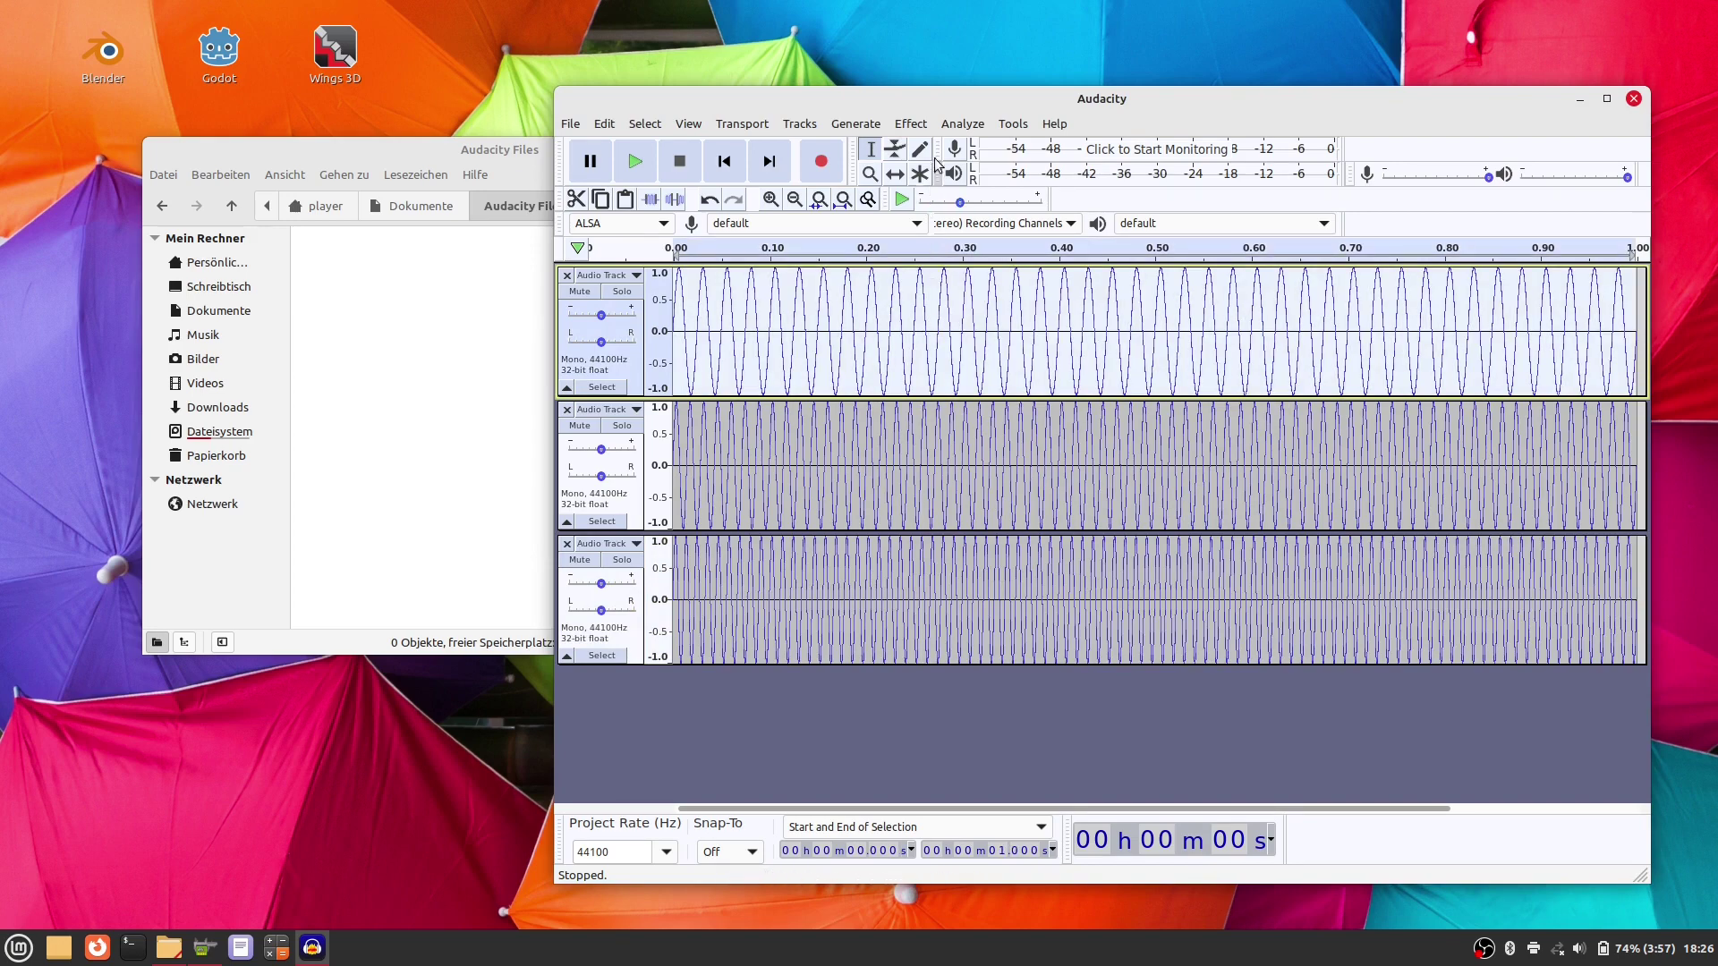
left_click(972, 130)
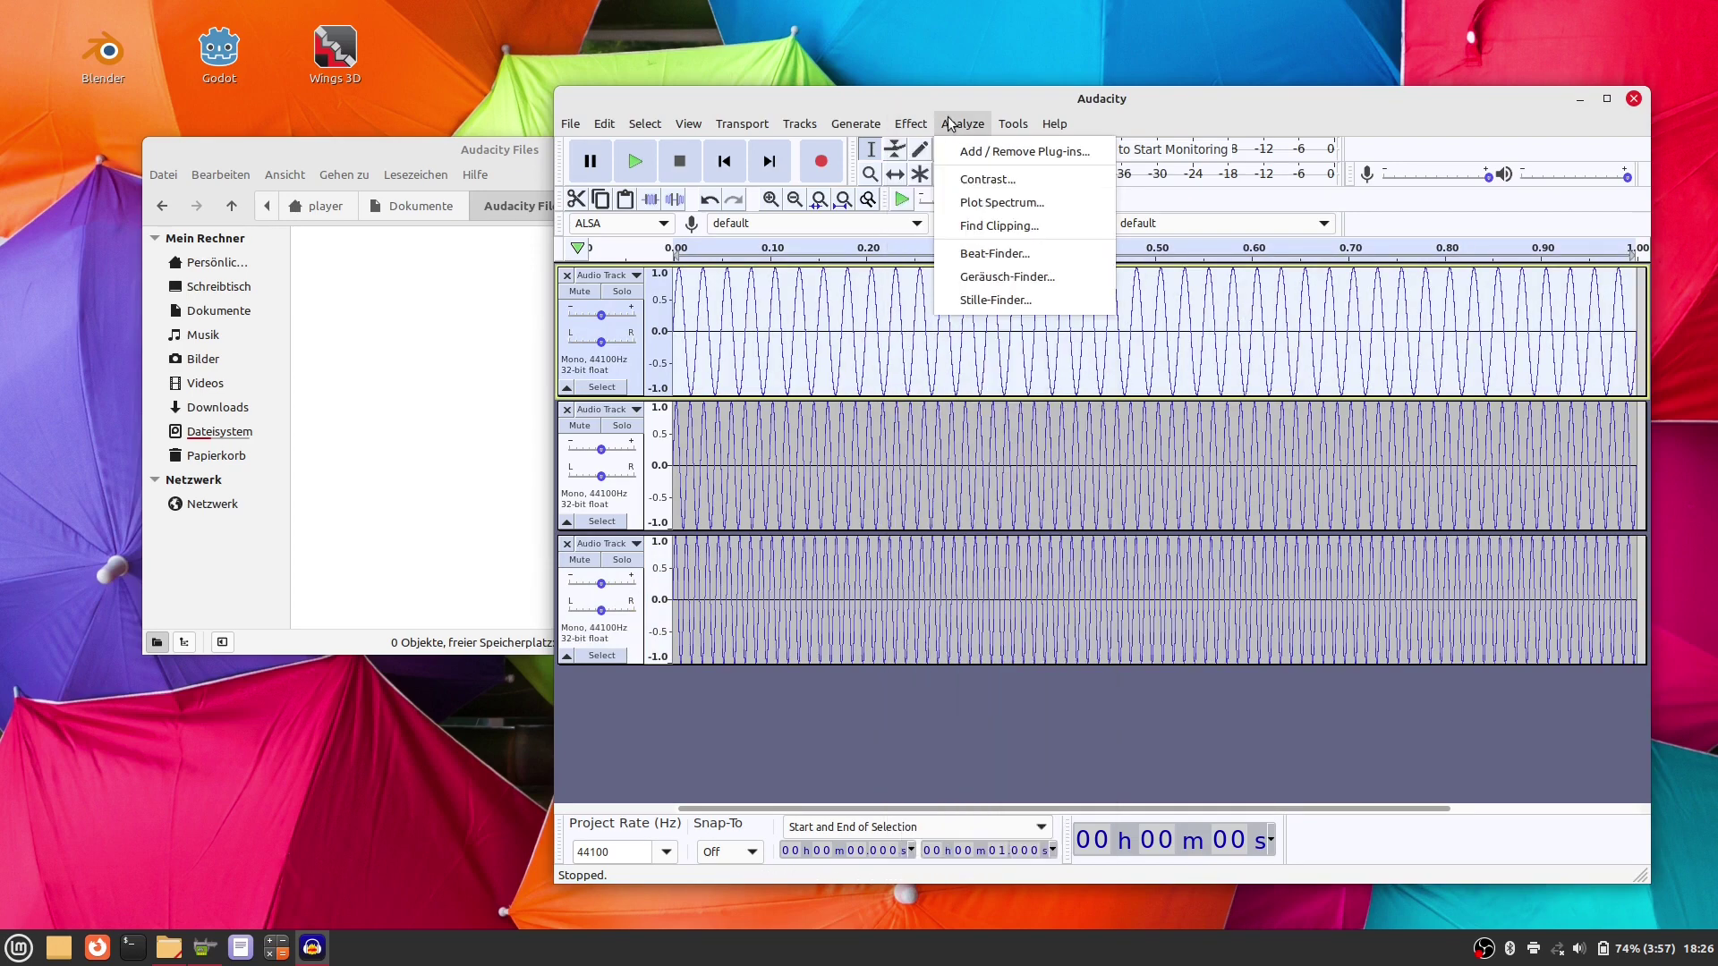
left_click(1010, 202)
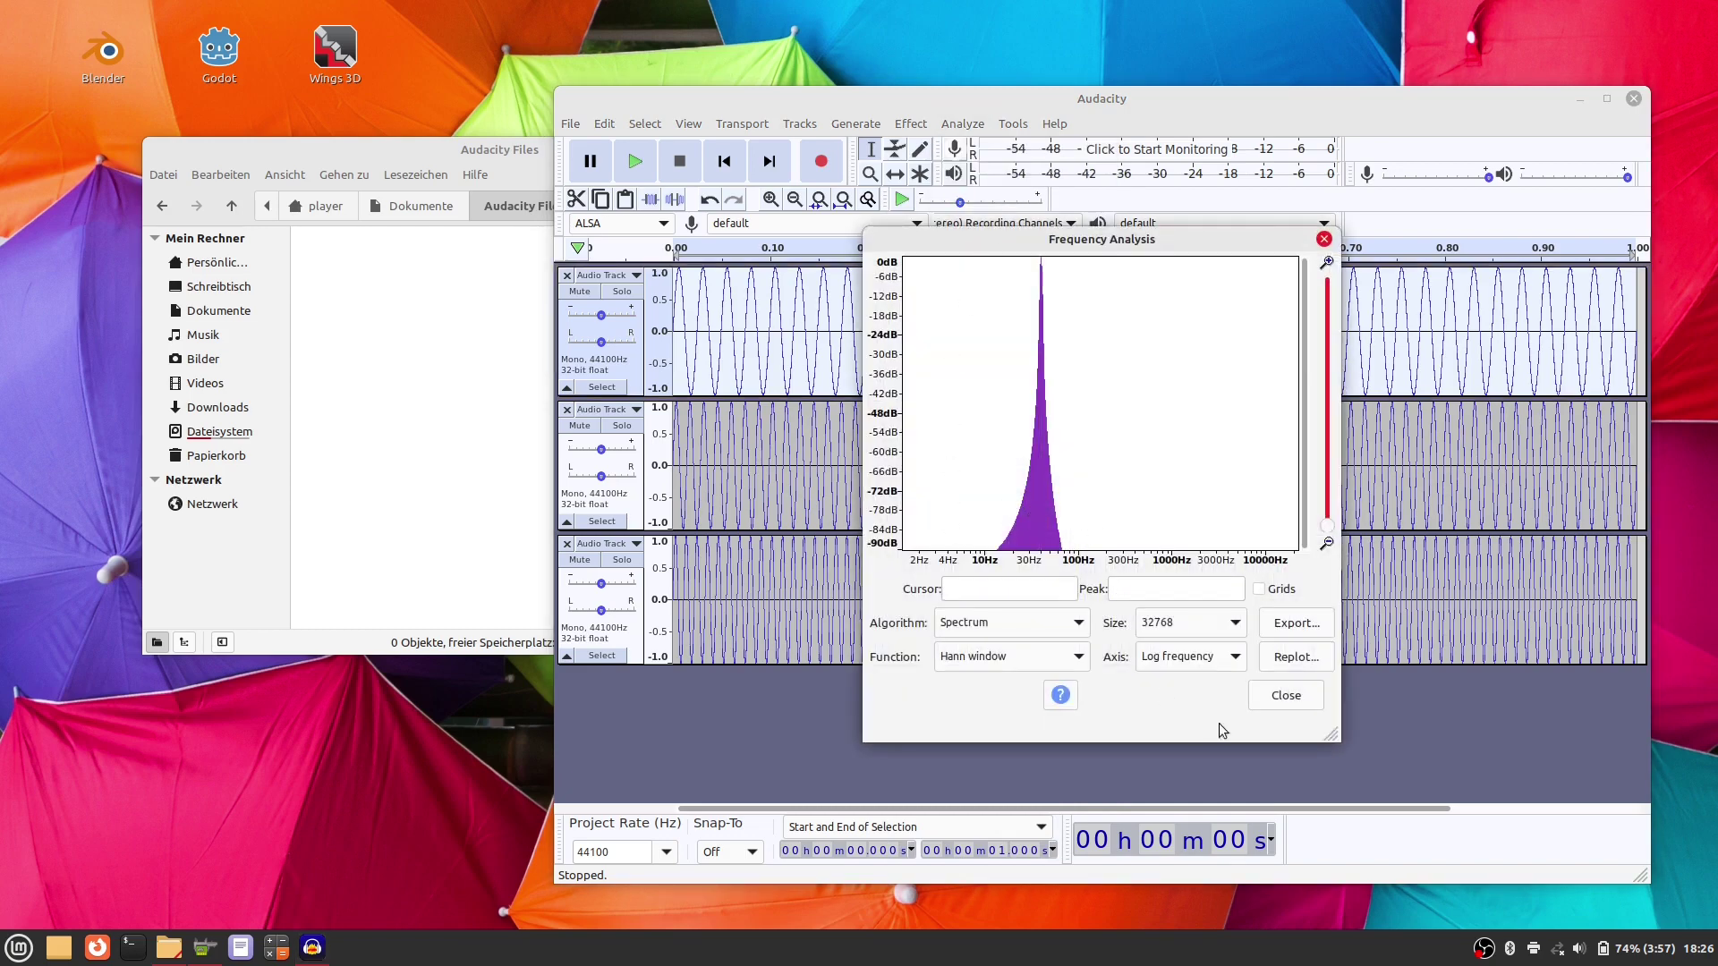
left_click(1286, 696)
key("Down")
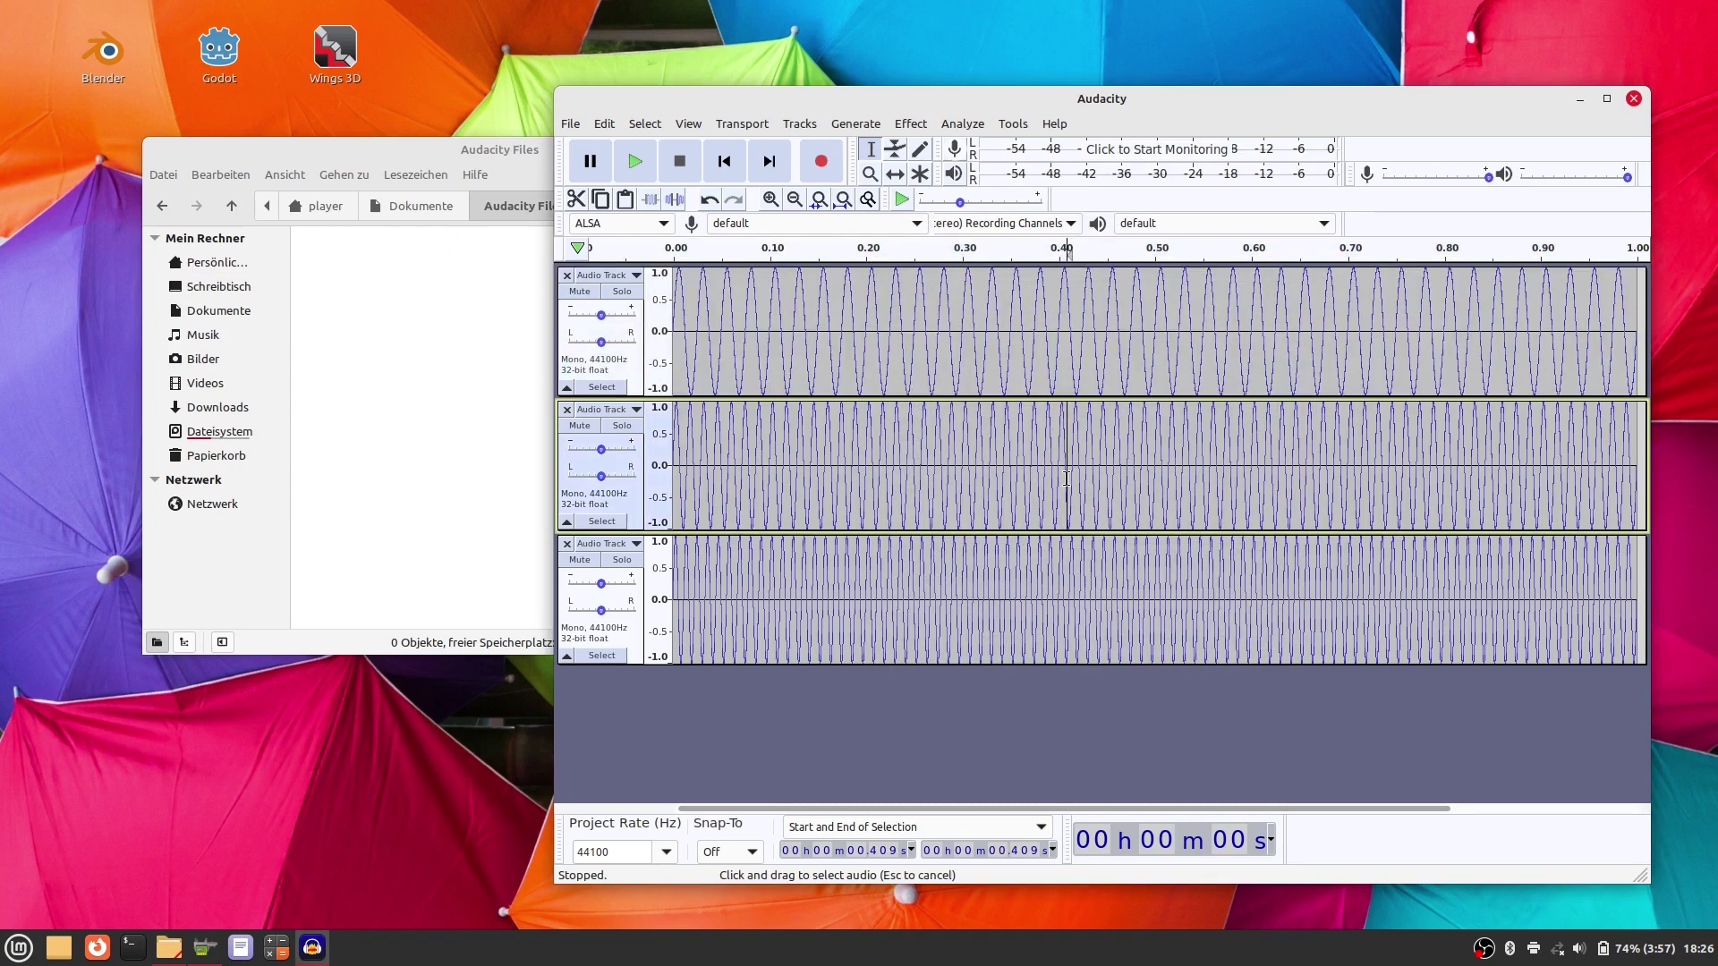
left_click(963, 125)
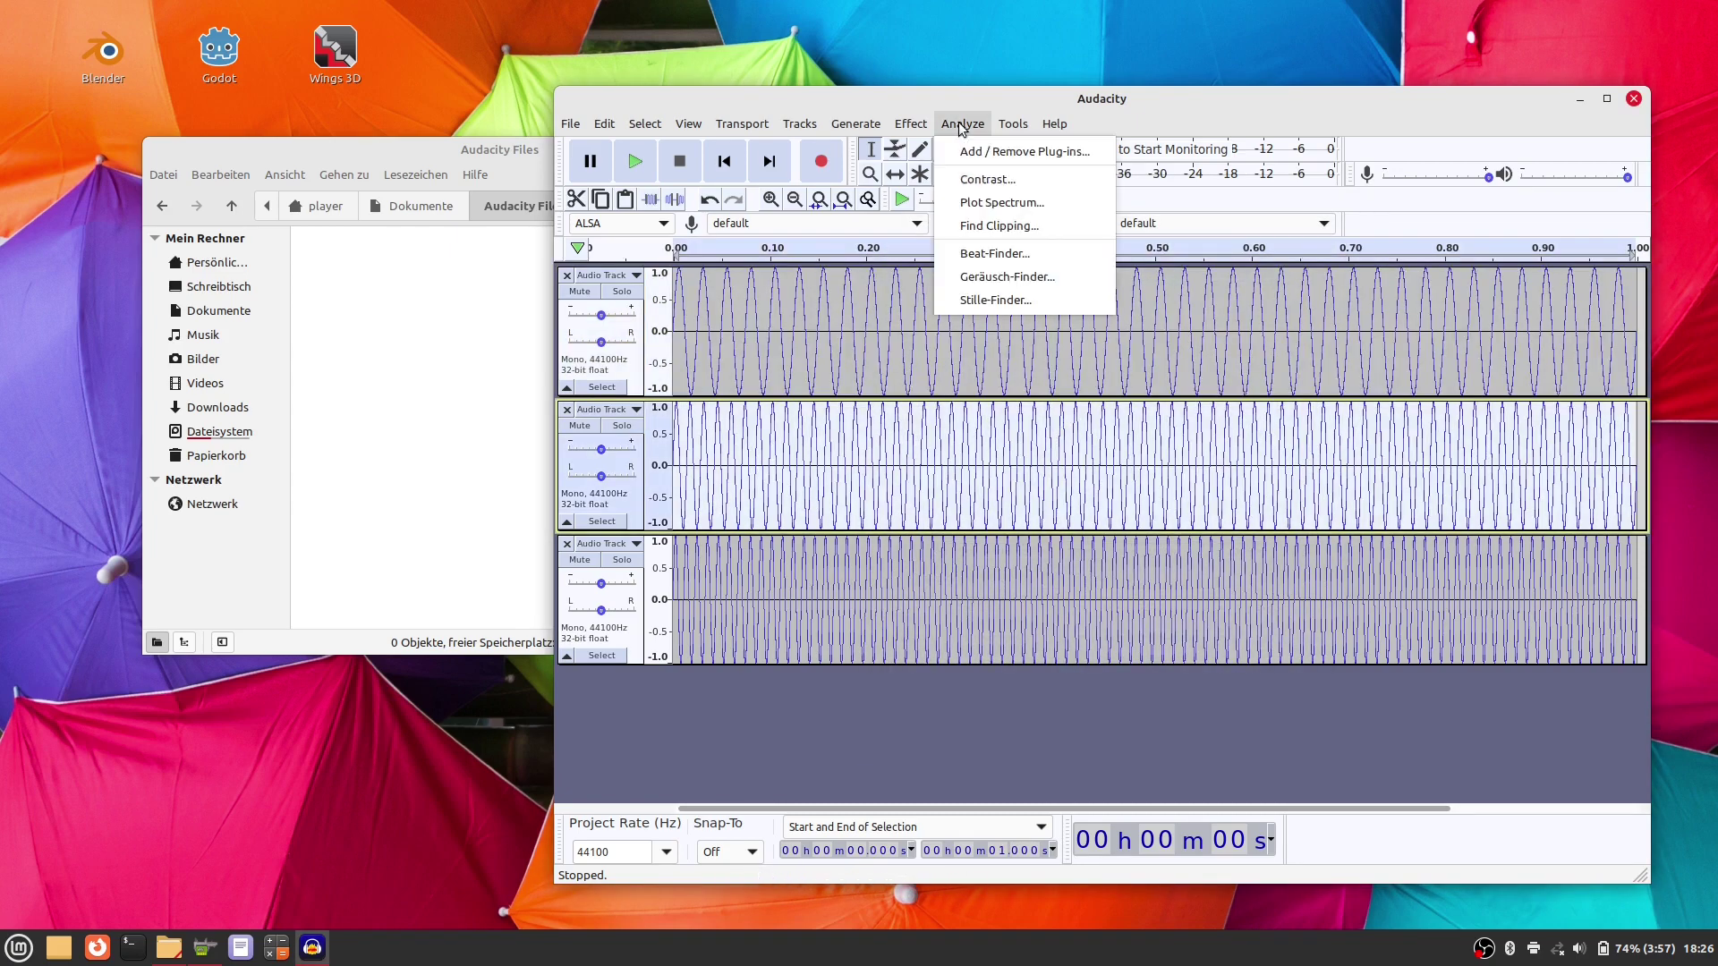
left_click(989, 203)
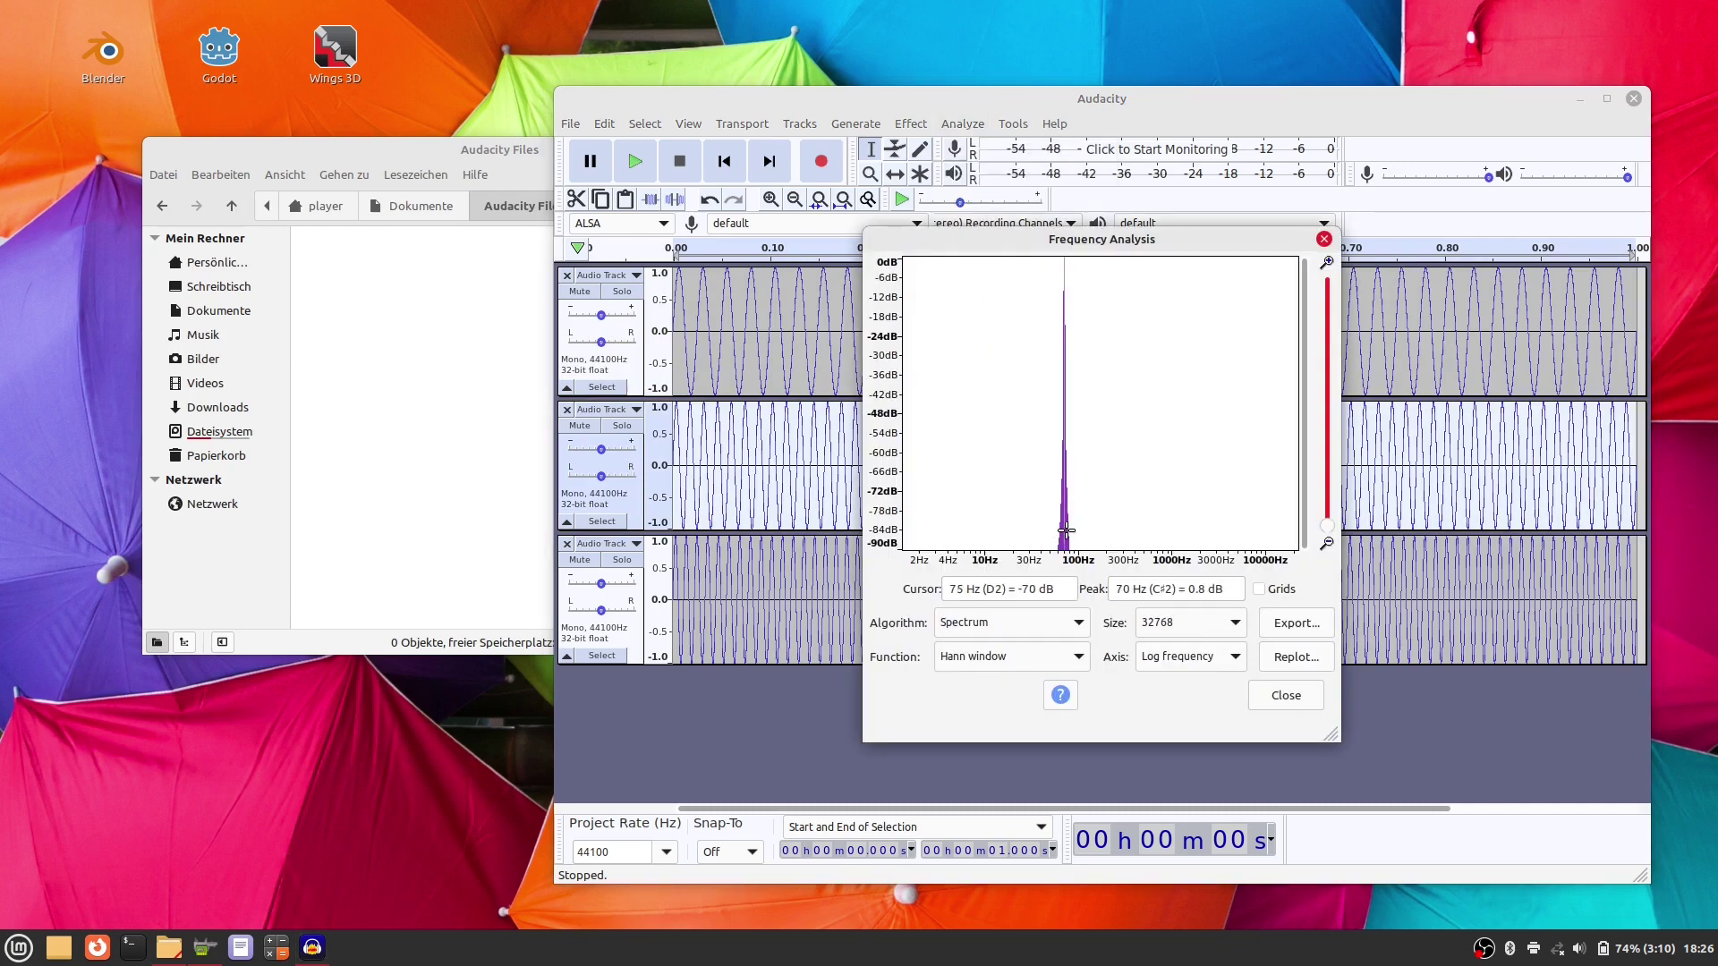
left_click(1271, 698)
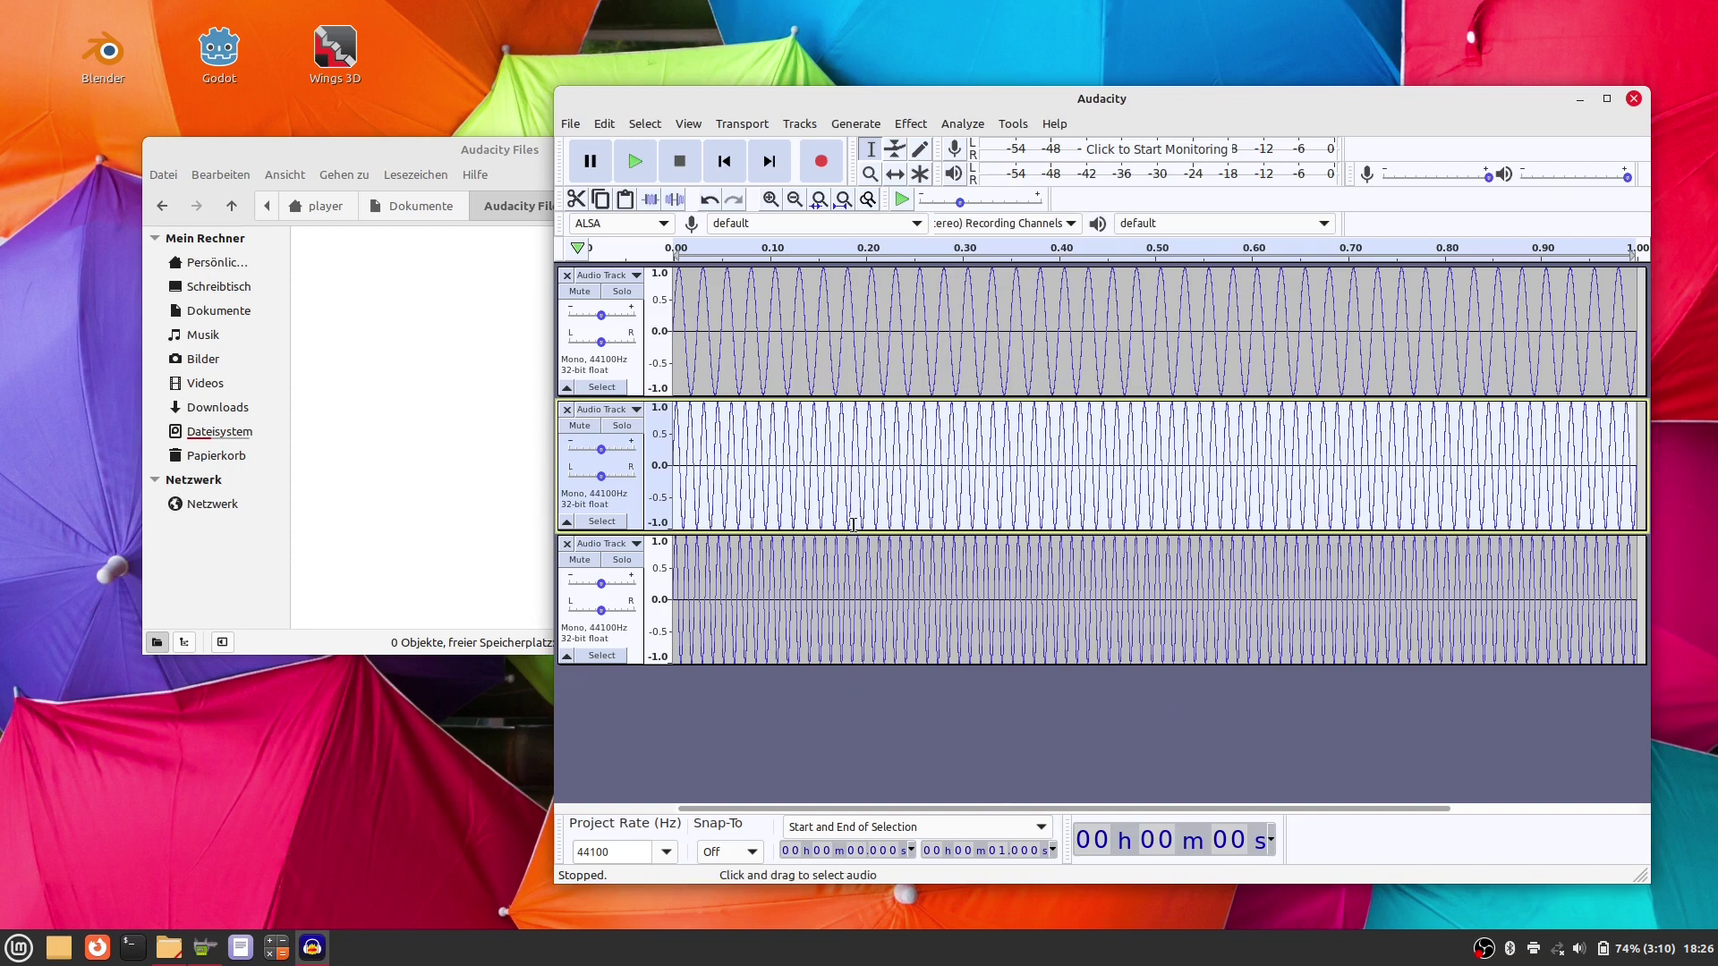
key("shift")
left_click_drag(846, 335, 676, 335)
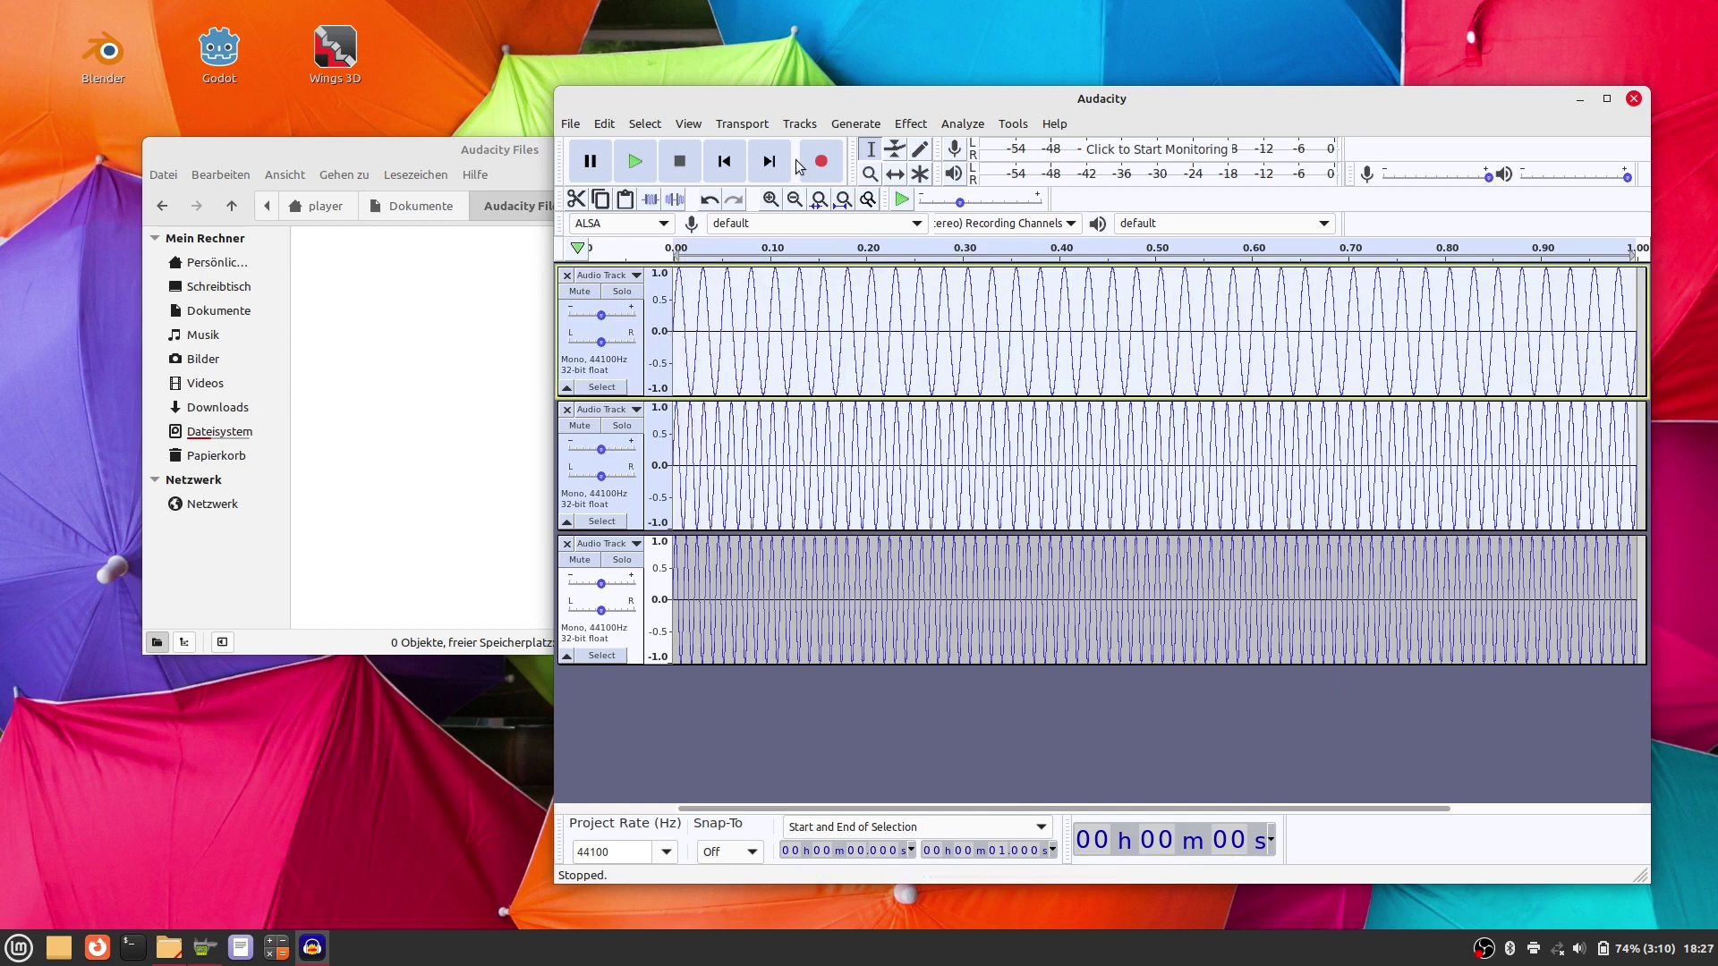
Step: Mix and render the 40 Hz and 70 Hz tones into a new Mix track
left_click(802, 126)
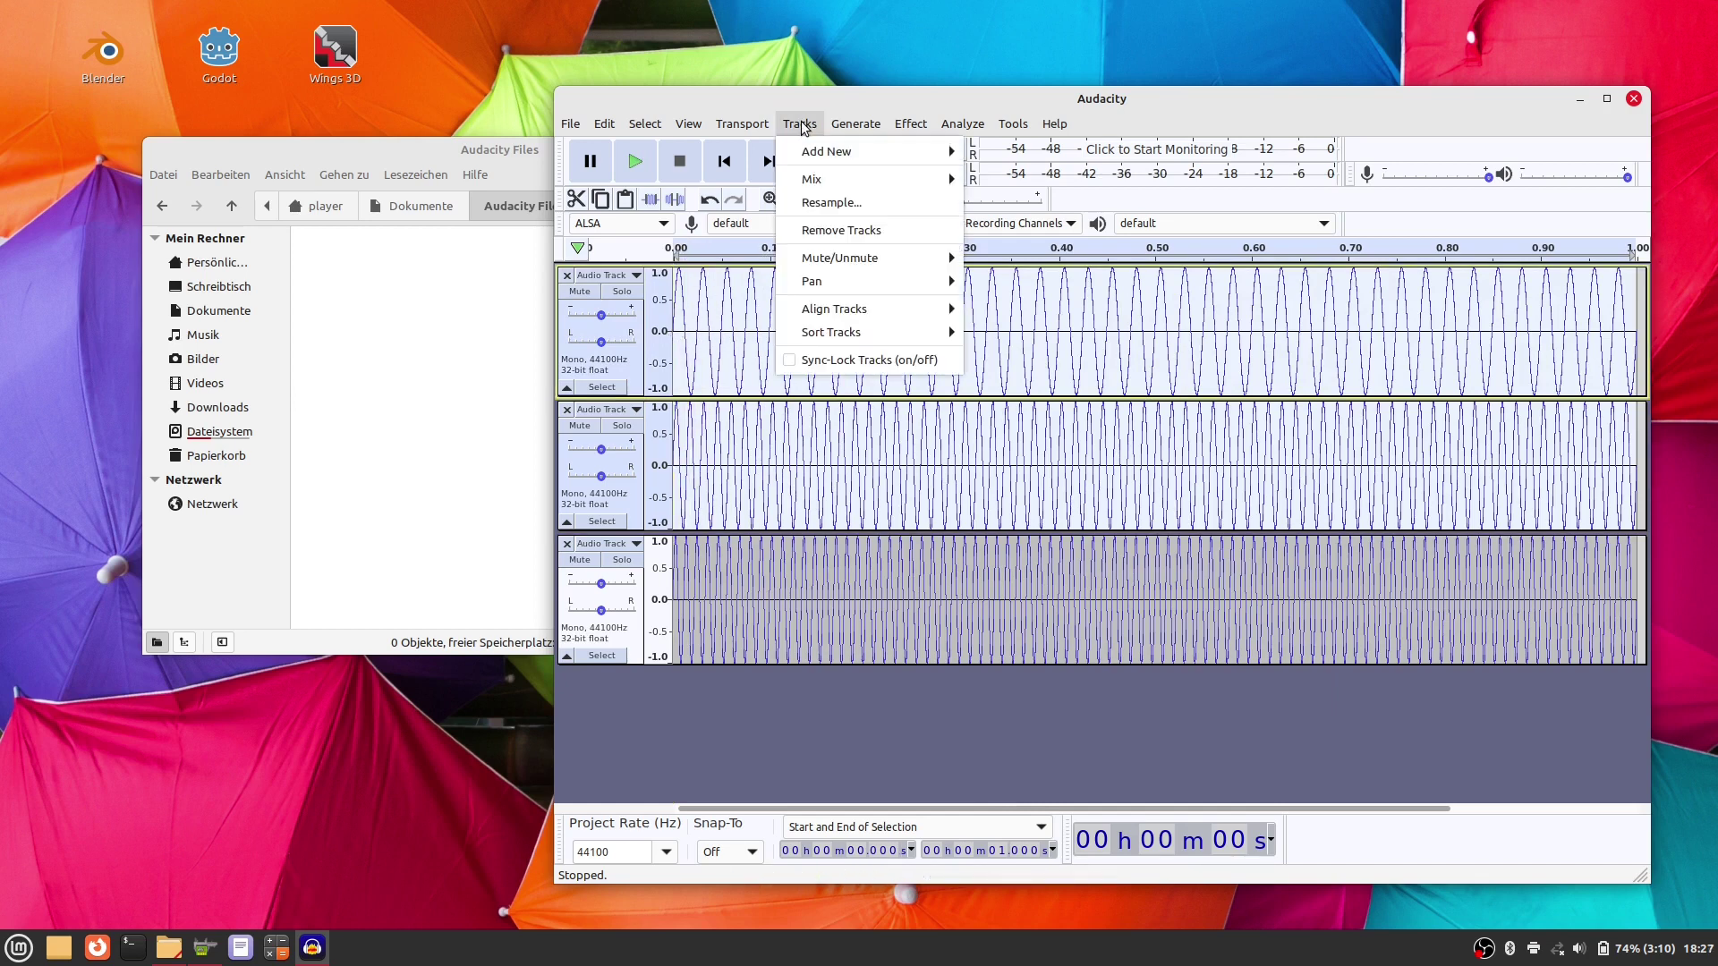
mouse_move(861, 180)
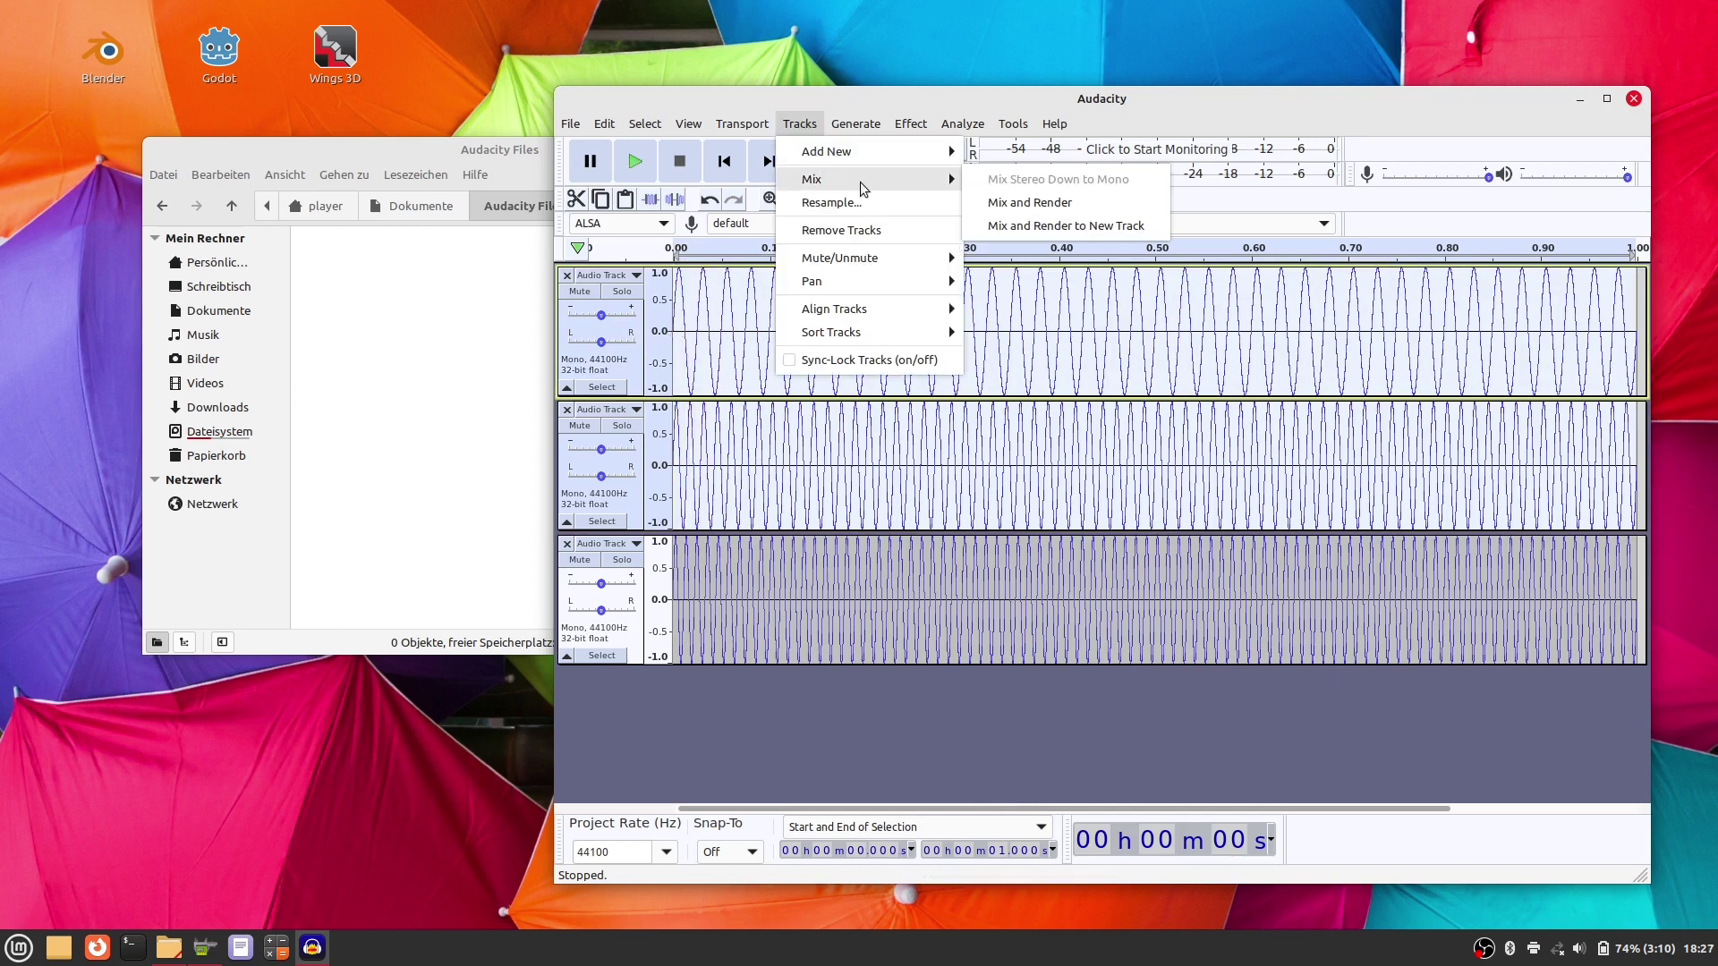
left_click(1045, 227)
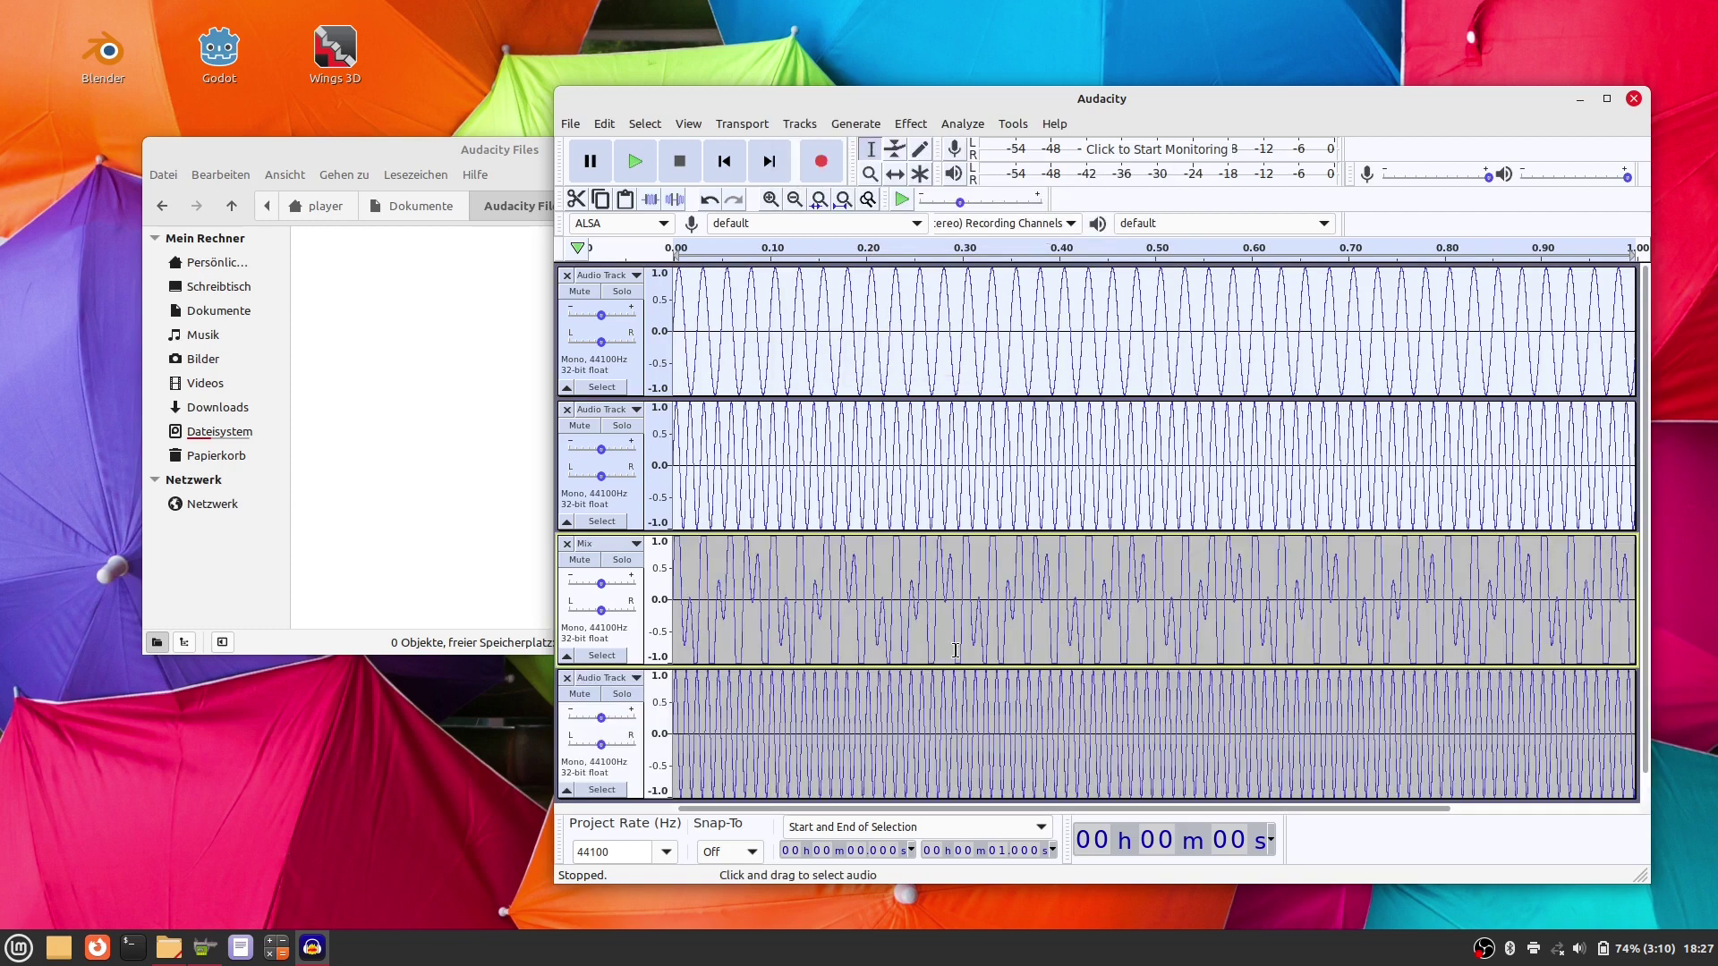
left_click(924, 625)
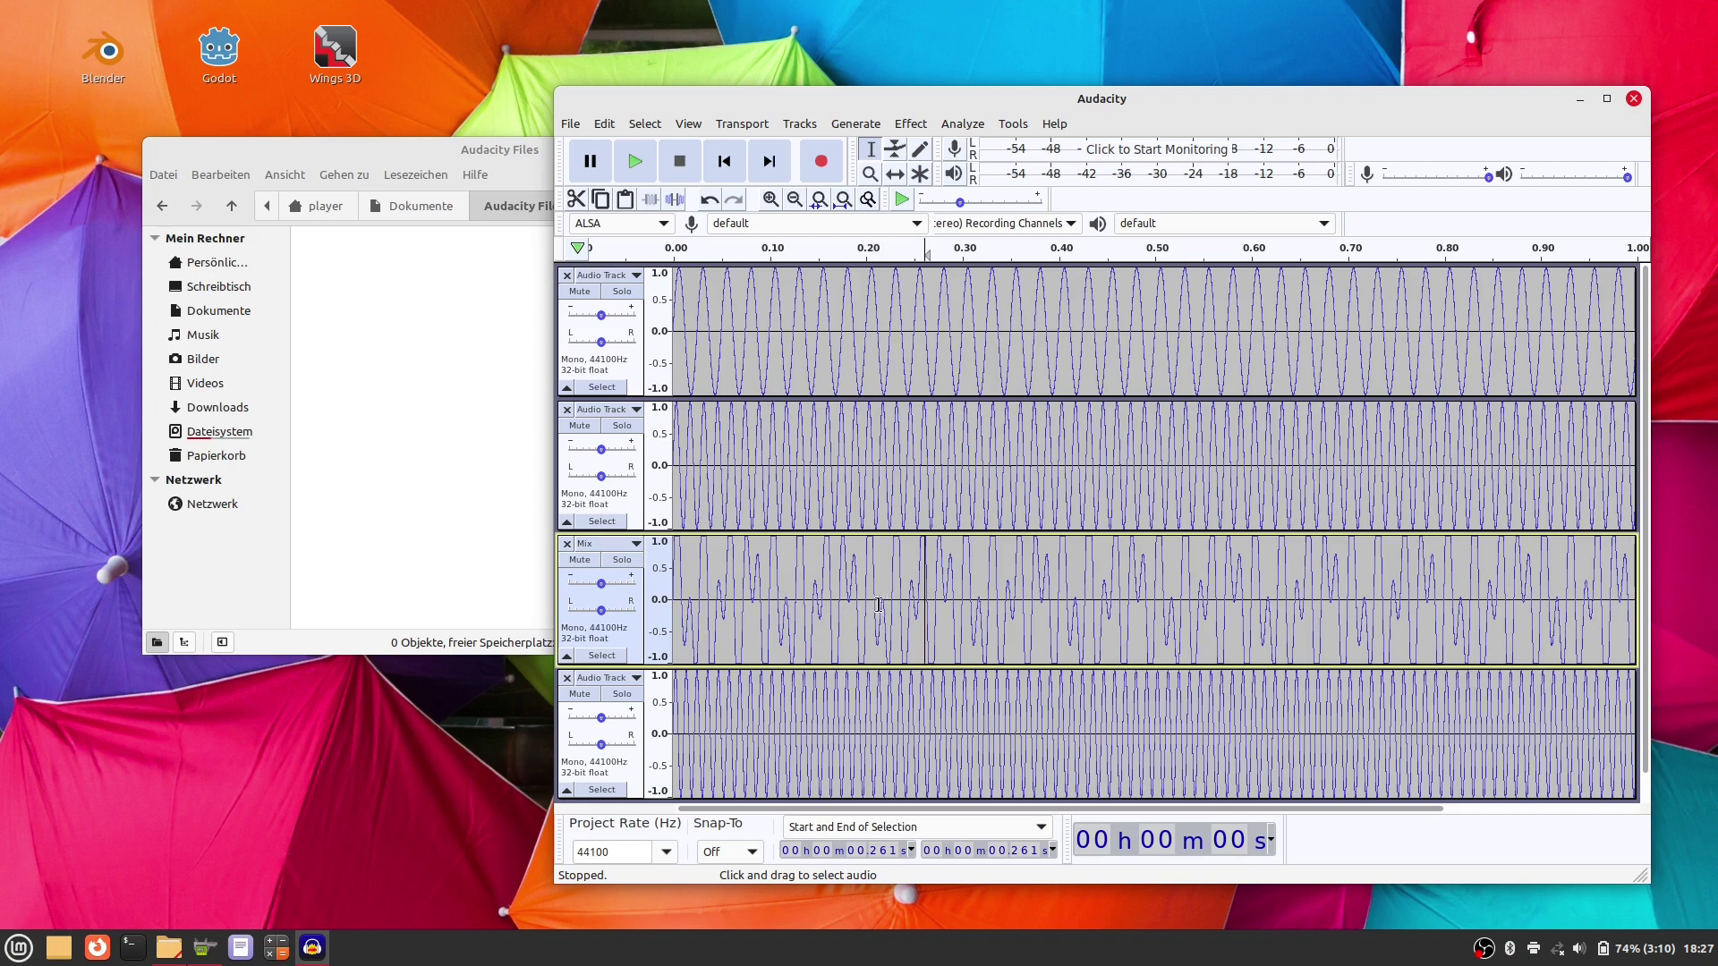
Step: Solo the Mix track and loop-play it, then stop playback
left_click(622, 561)
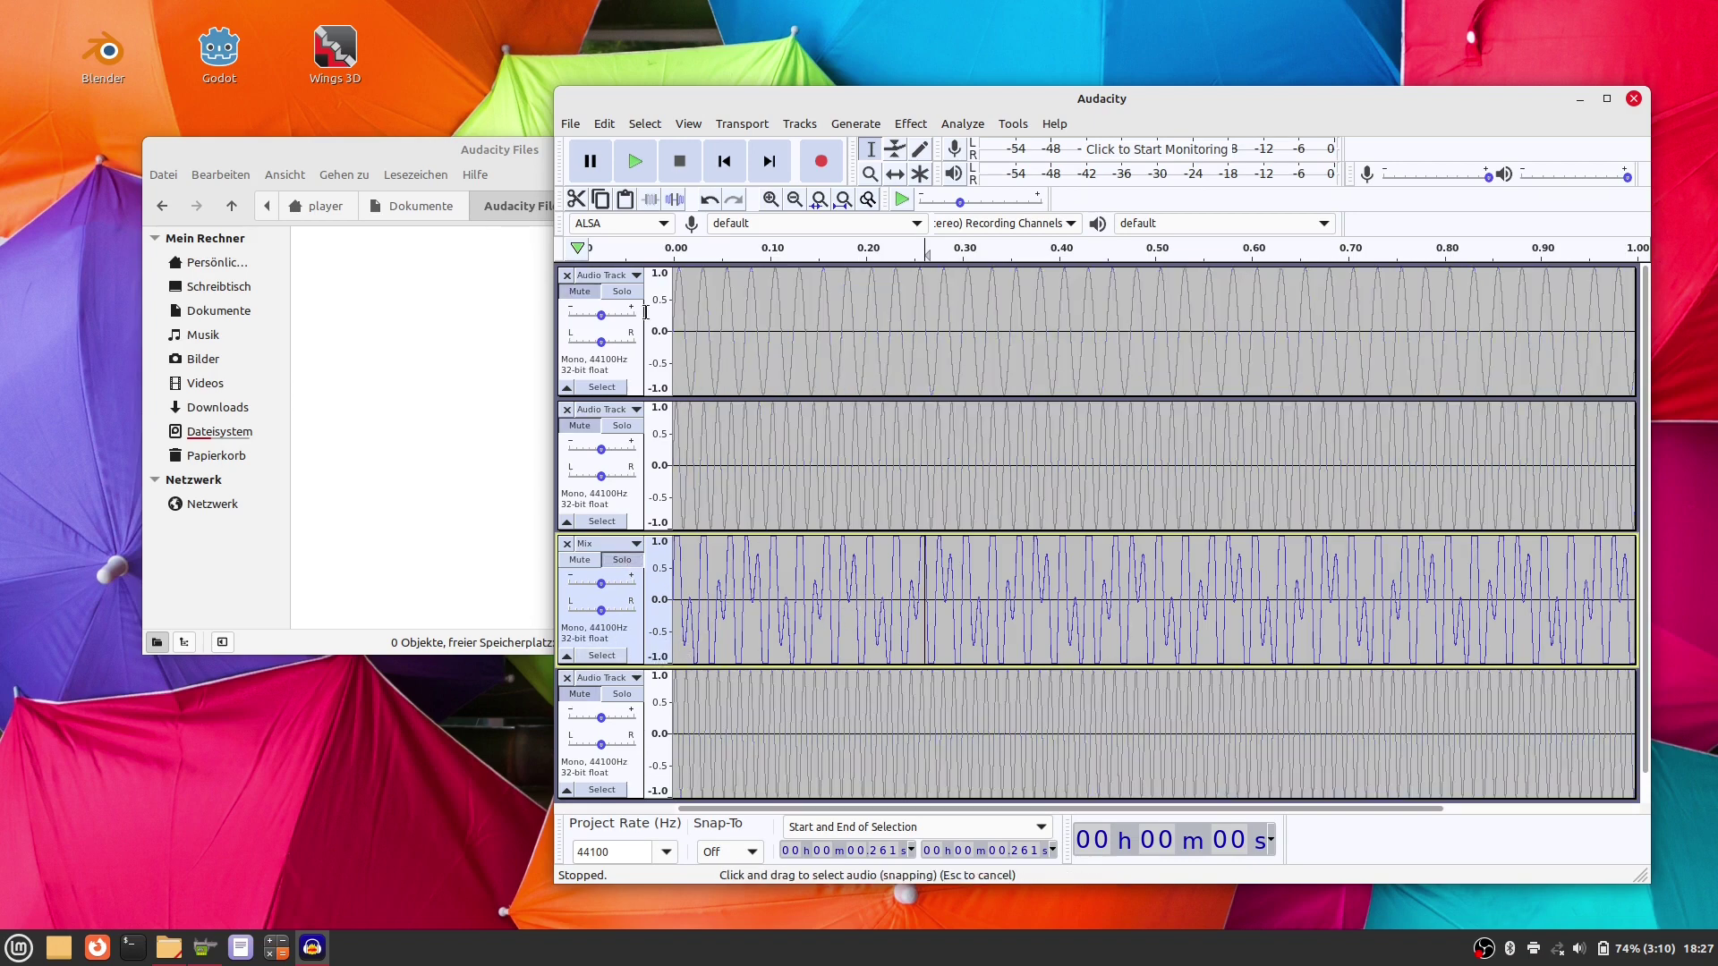
key("shift")
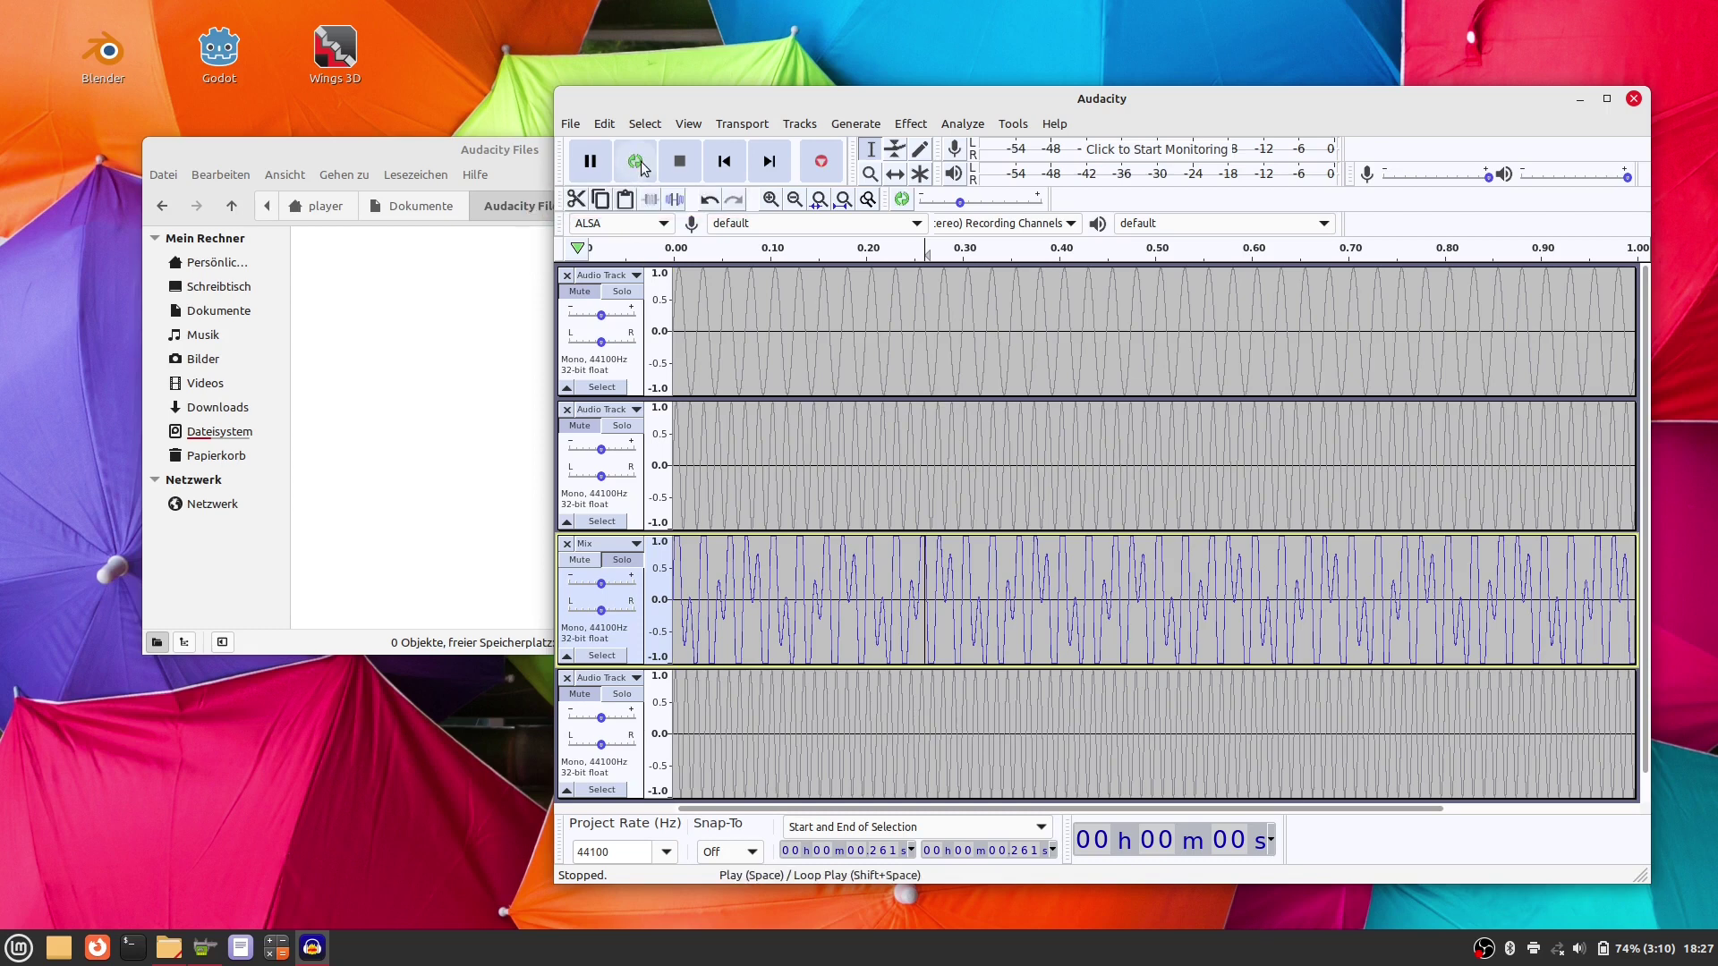
left_click(640, 162, "shift")
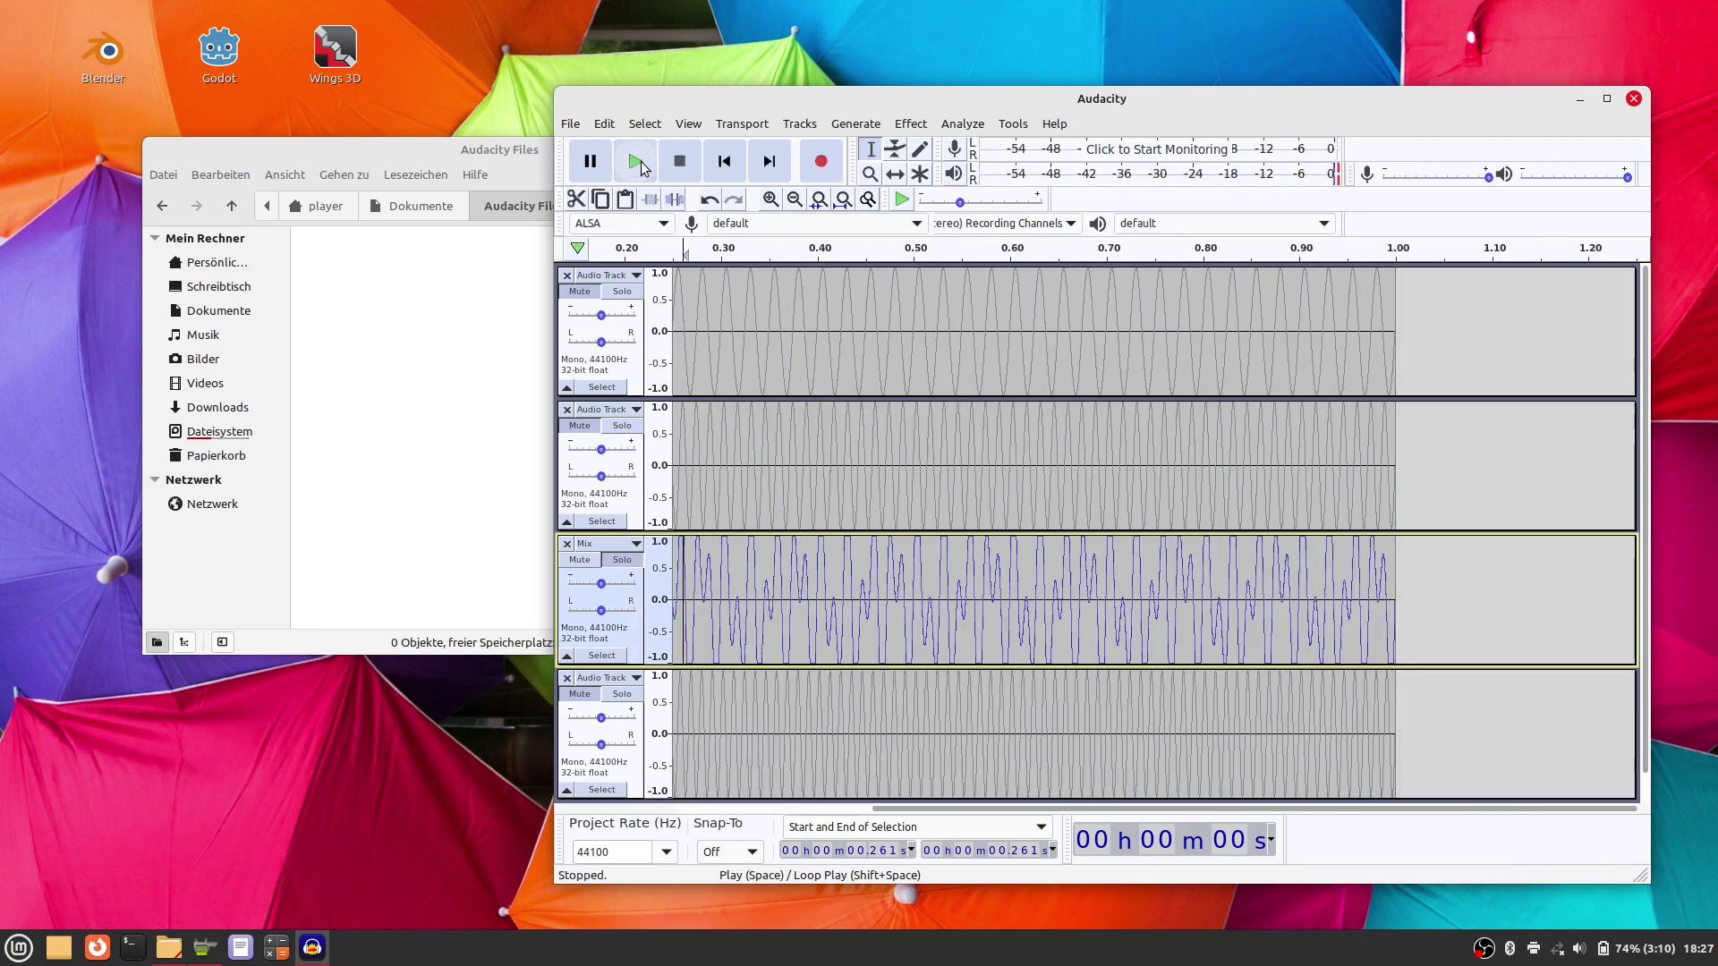
left_click(641, 161)
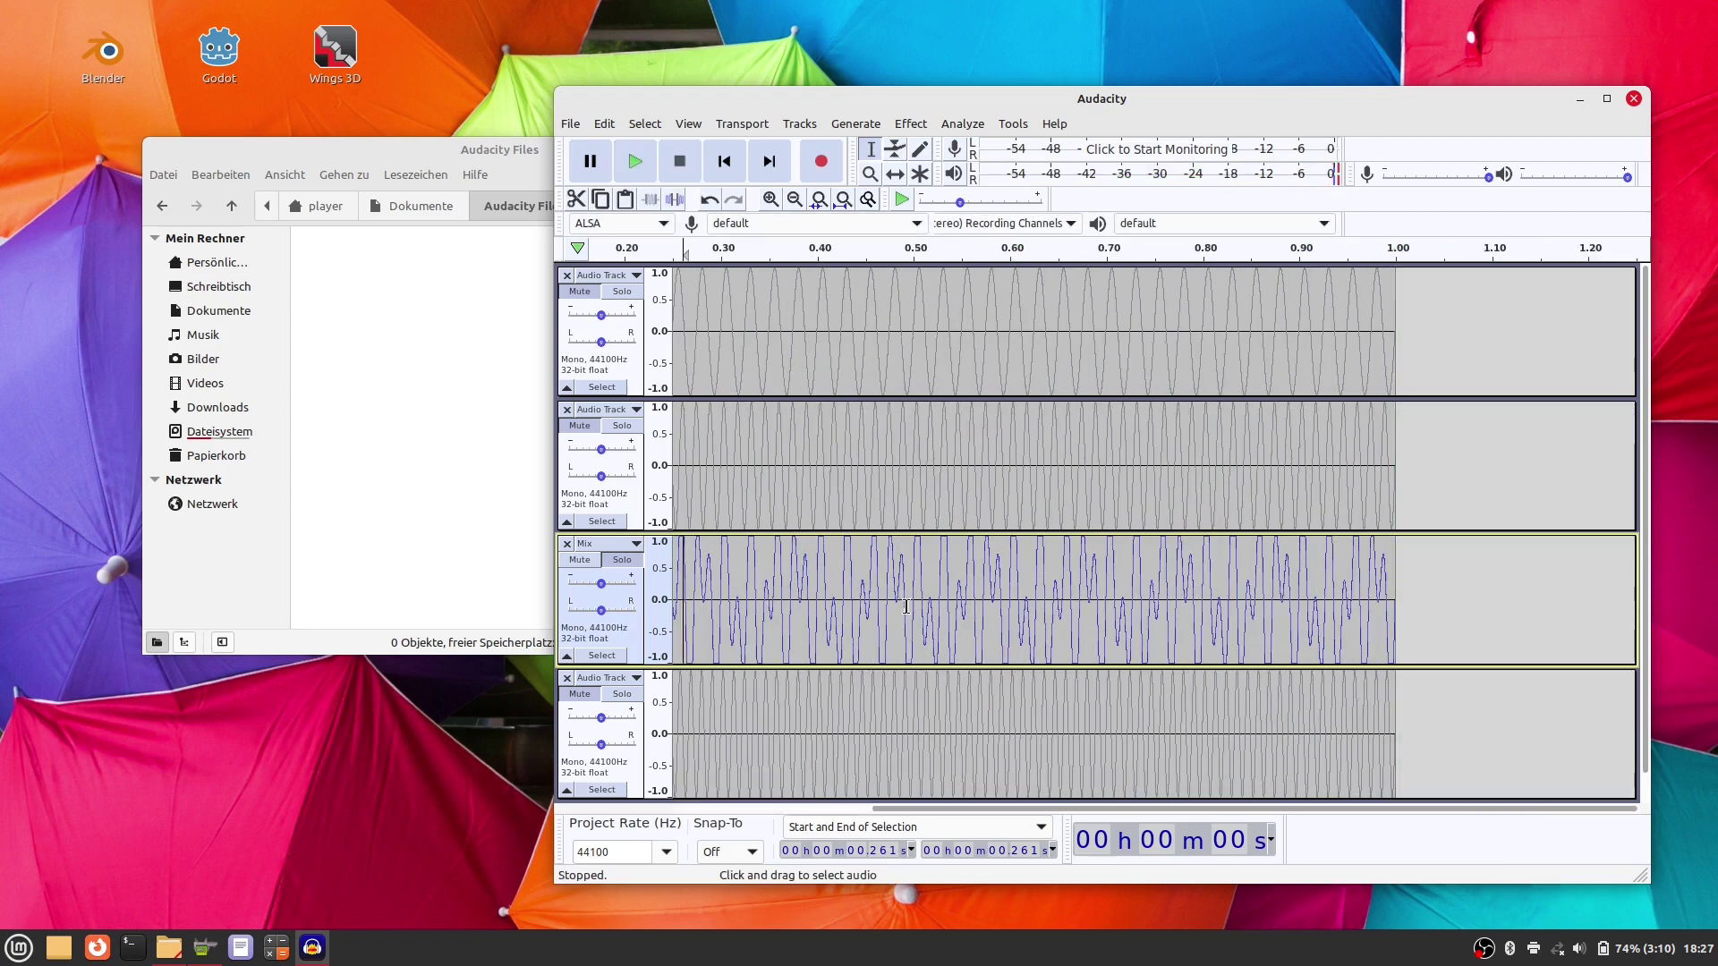
Step: Select the entire Mix clip
left_click_drag(895, 807, 610, 807)
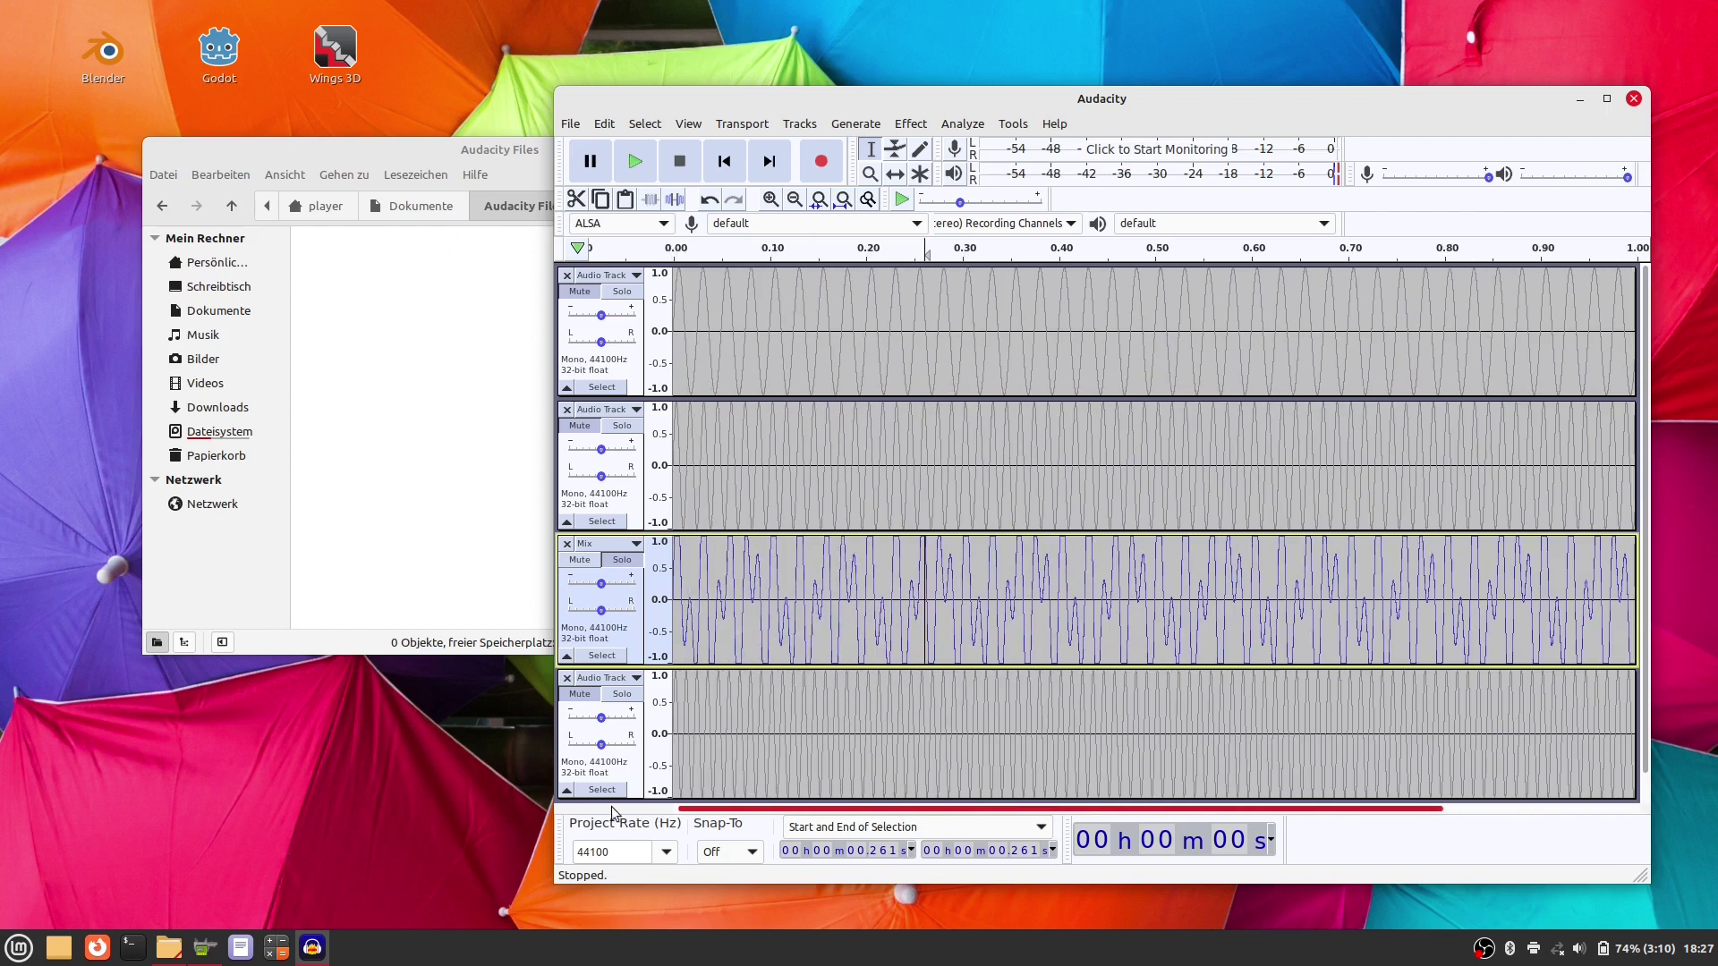
left_click(753, 594)
double_click(753, 593)
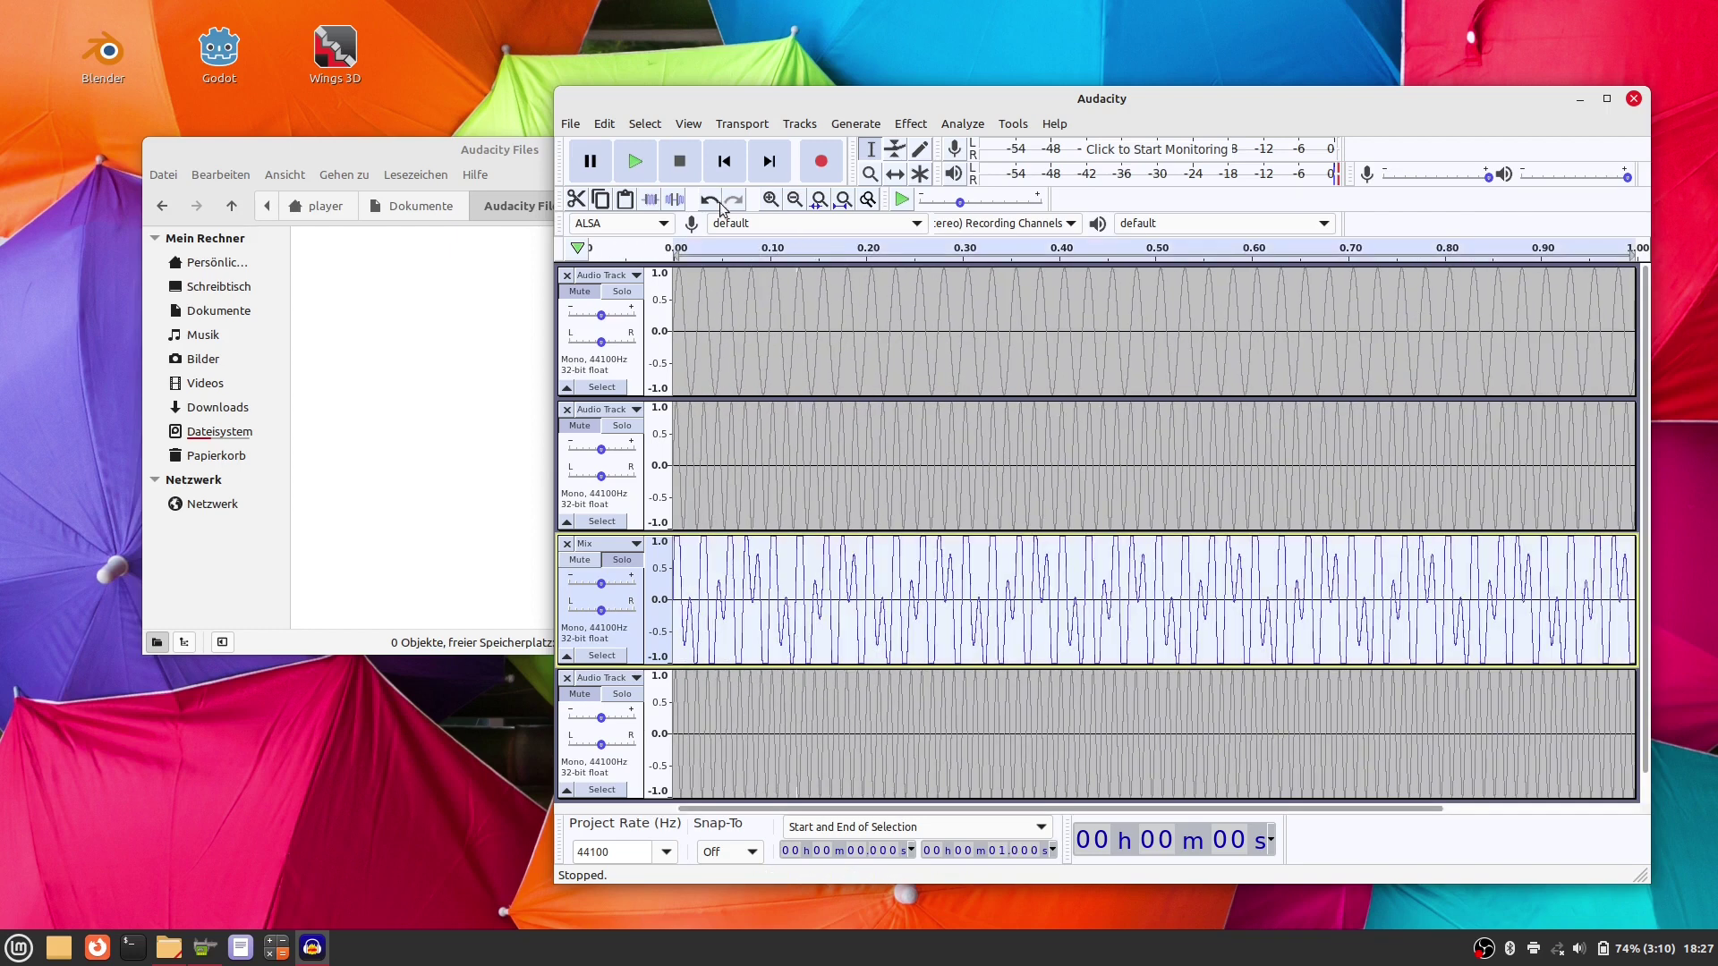
Step: Export the selected Mix clip as a WAV named Off.wav, then close the Mix track
left_click(573, 126)
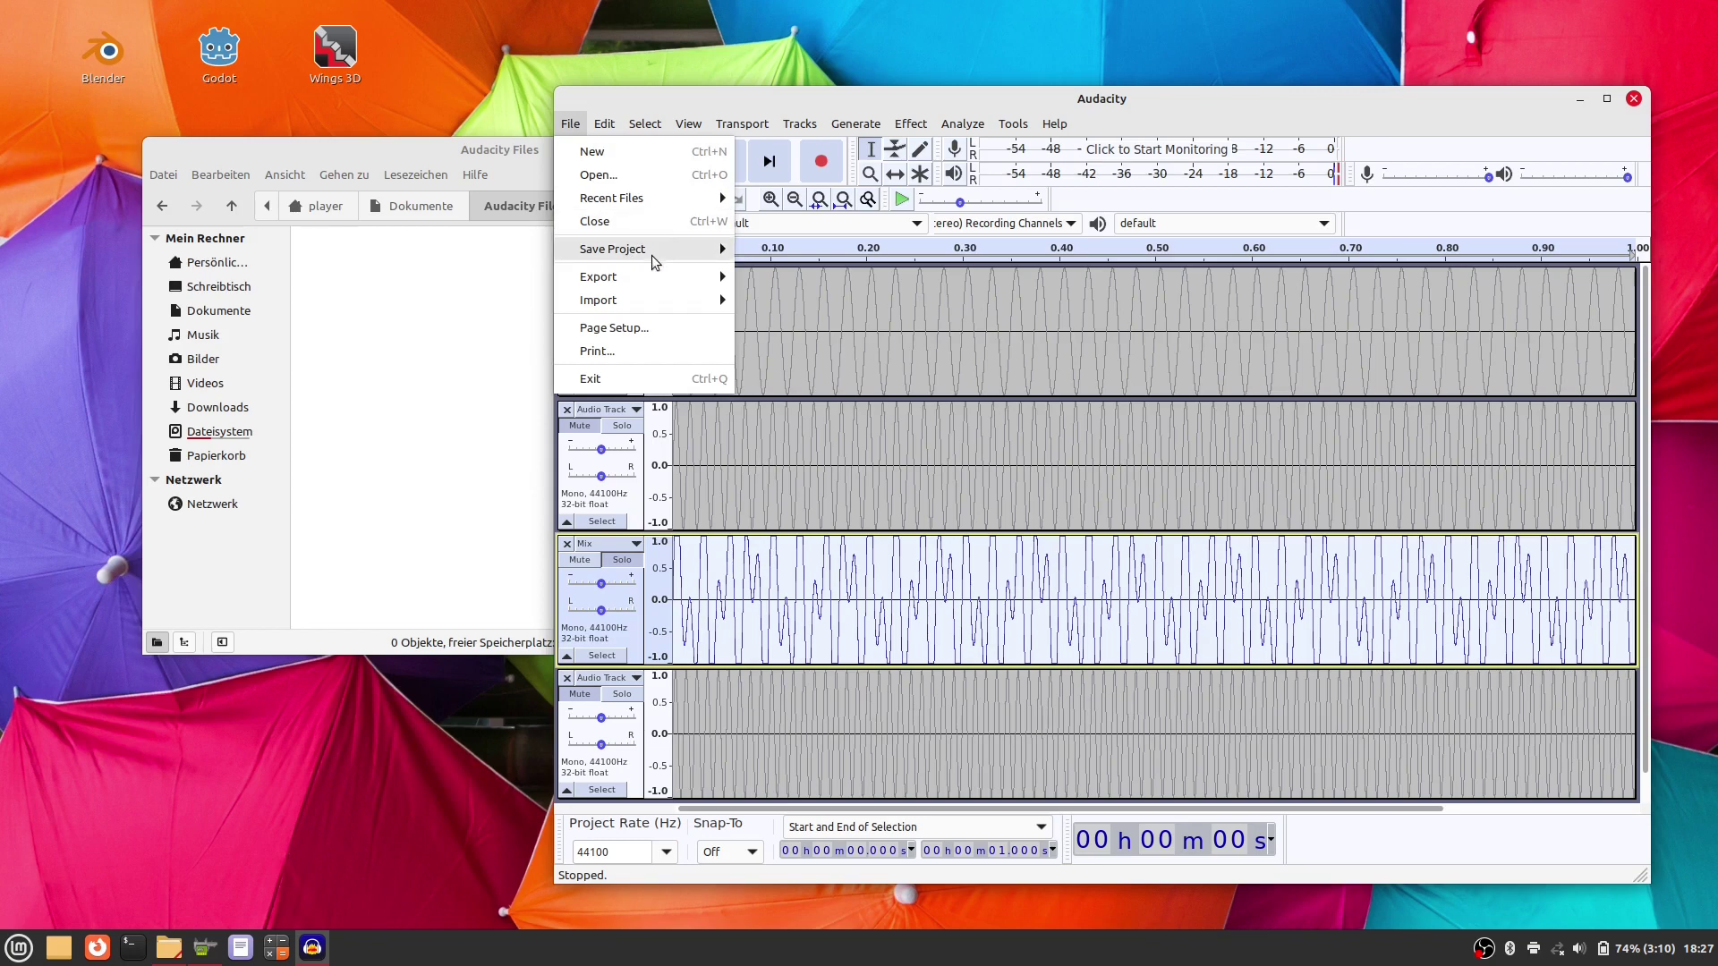
mouse_move(726, 283)
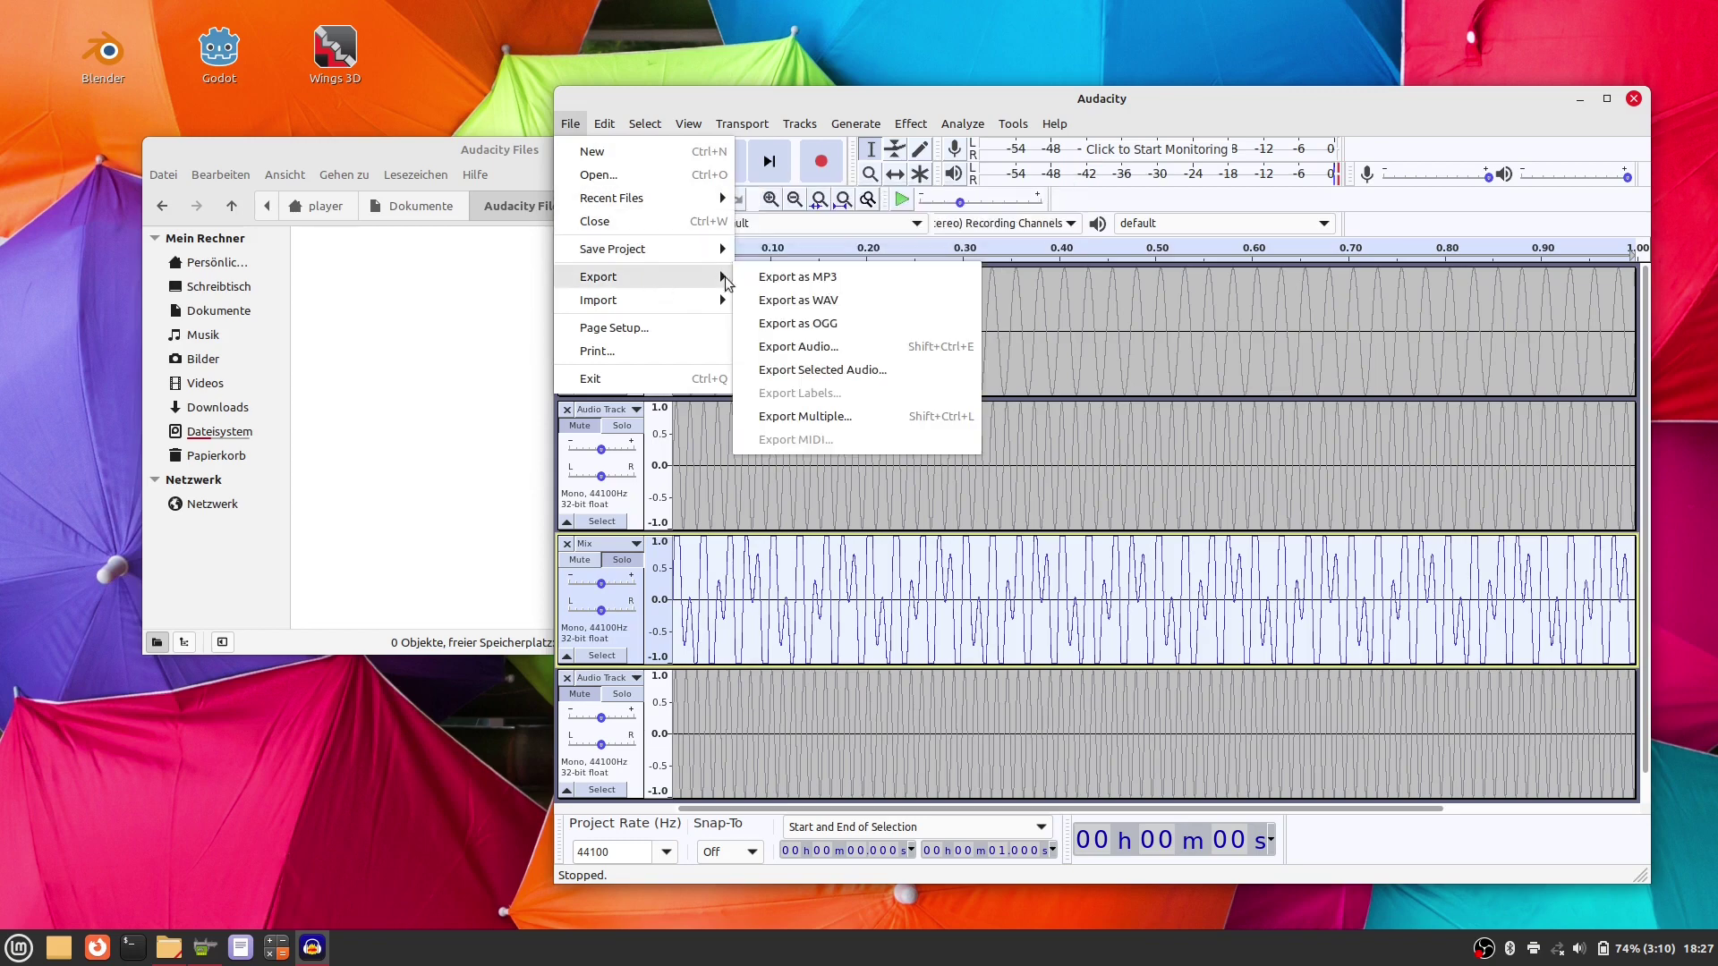
left_click(807, 300)
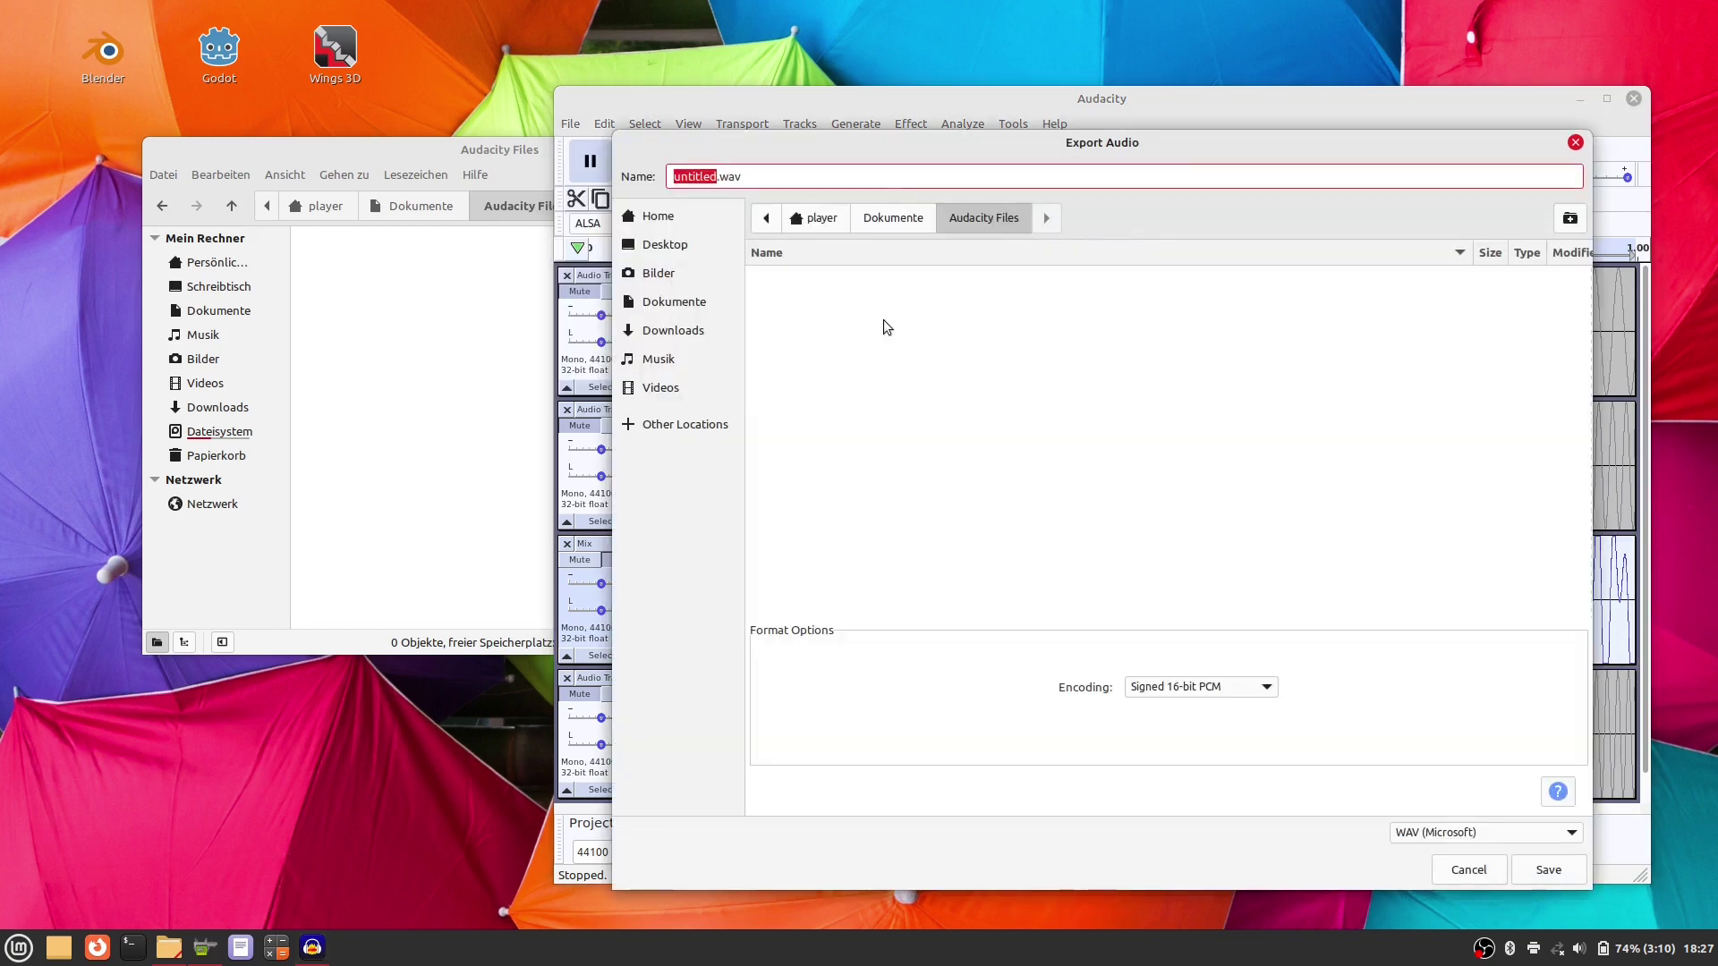
left_click(774, 176)
double_click(680, 176)
type("Off")
left_click(1549, 870)
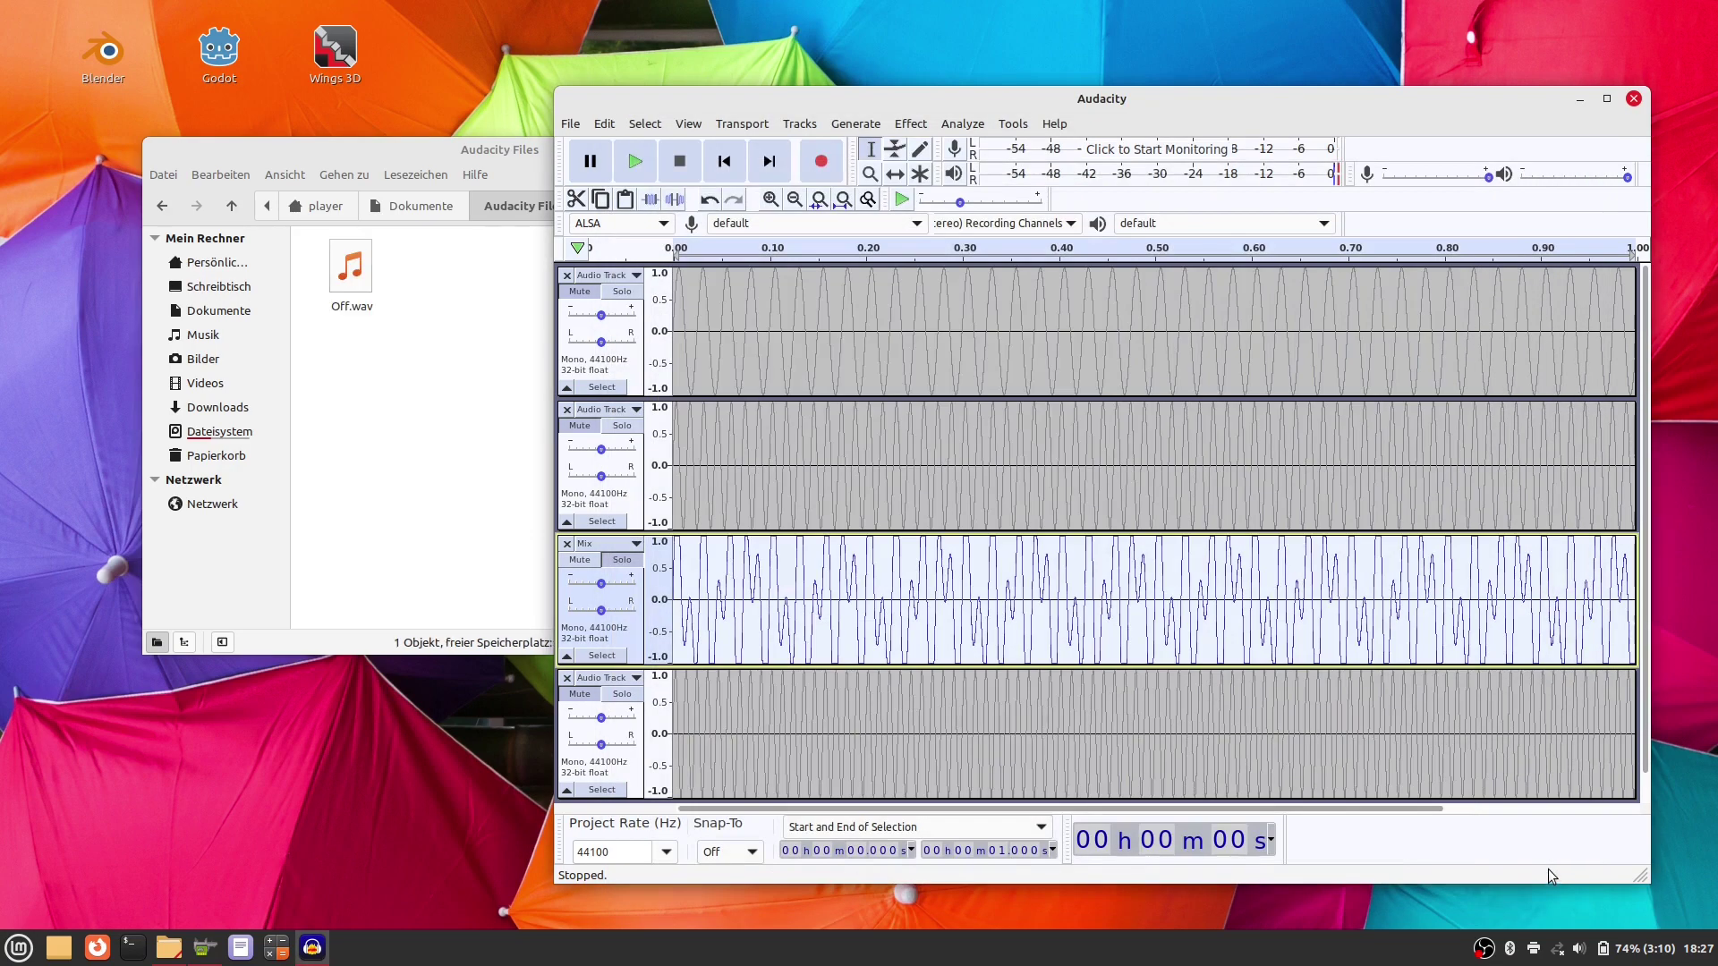
left_click(567, 543)
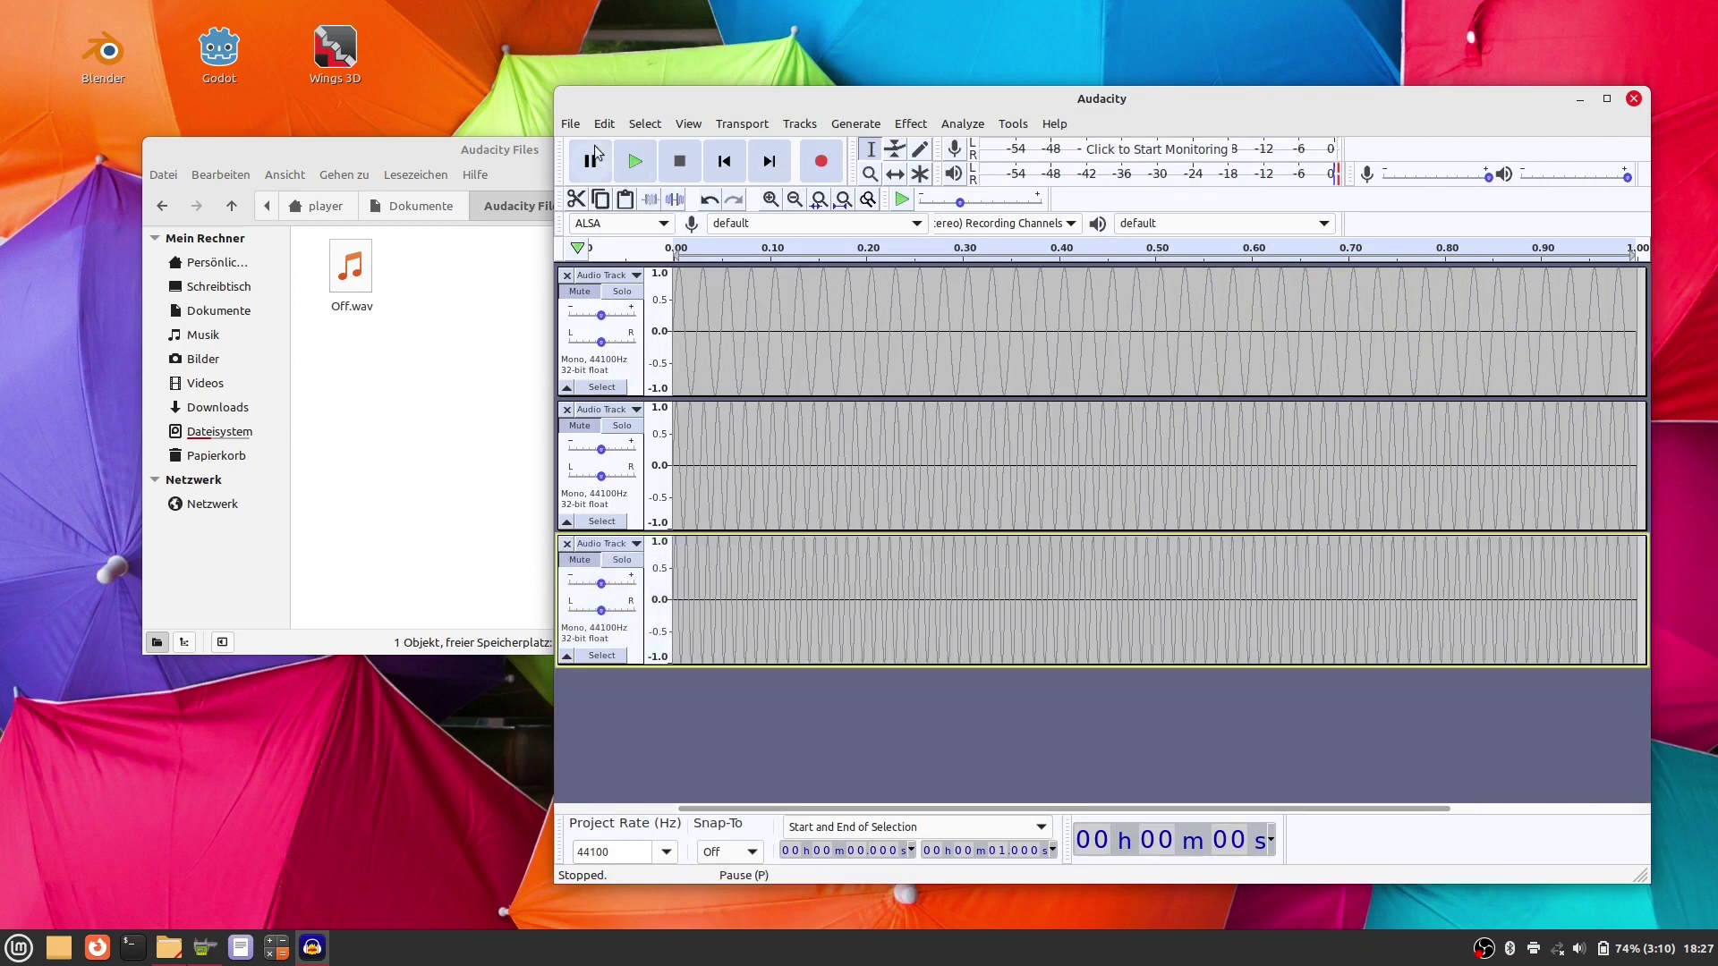
left_click(572, 125)
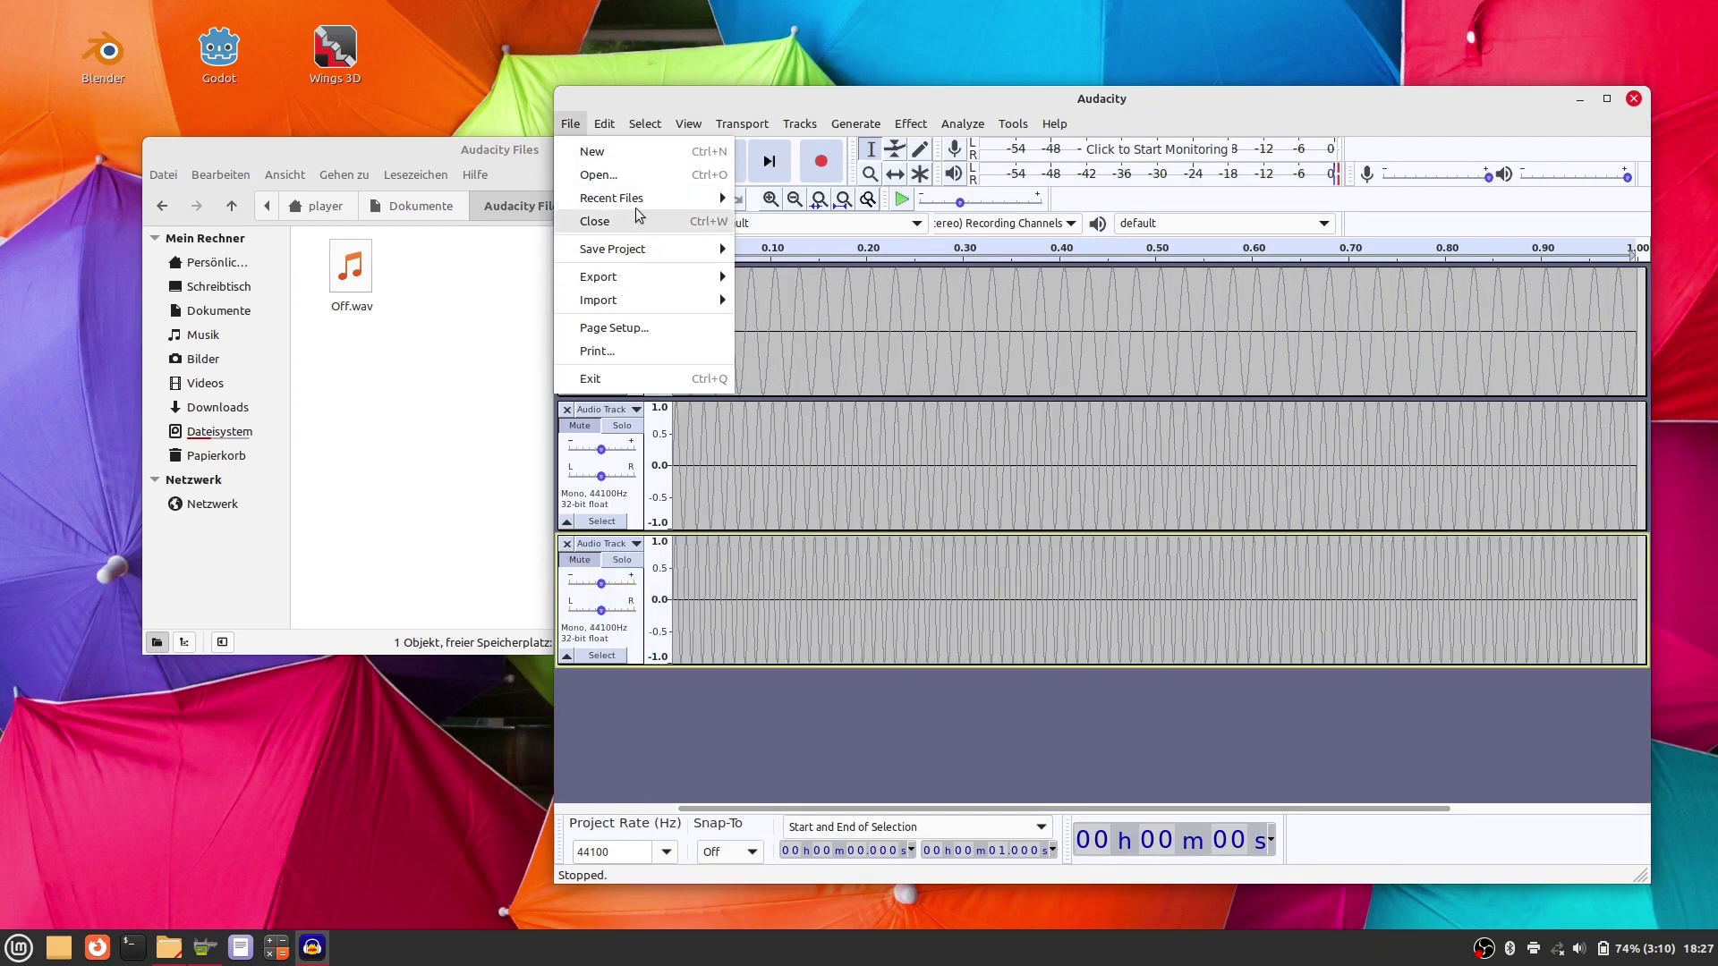
Step: Save the project under the name Chrysler, accepting the project-save warning
mouse_move(686, 250)
left_click(834, 250)
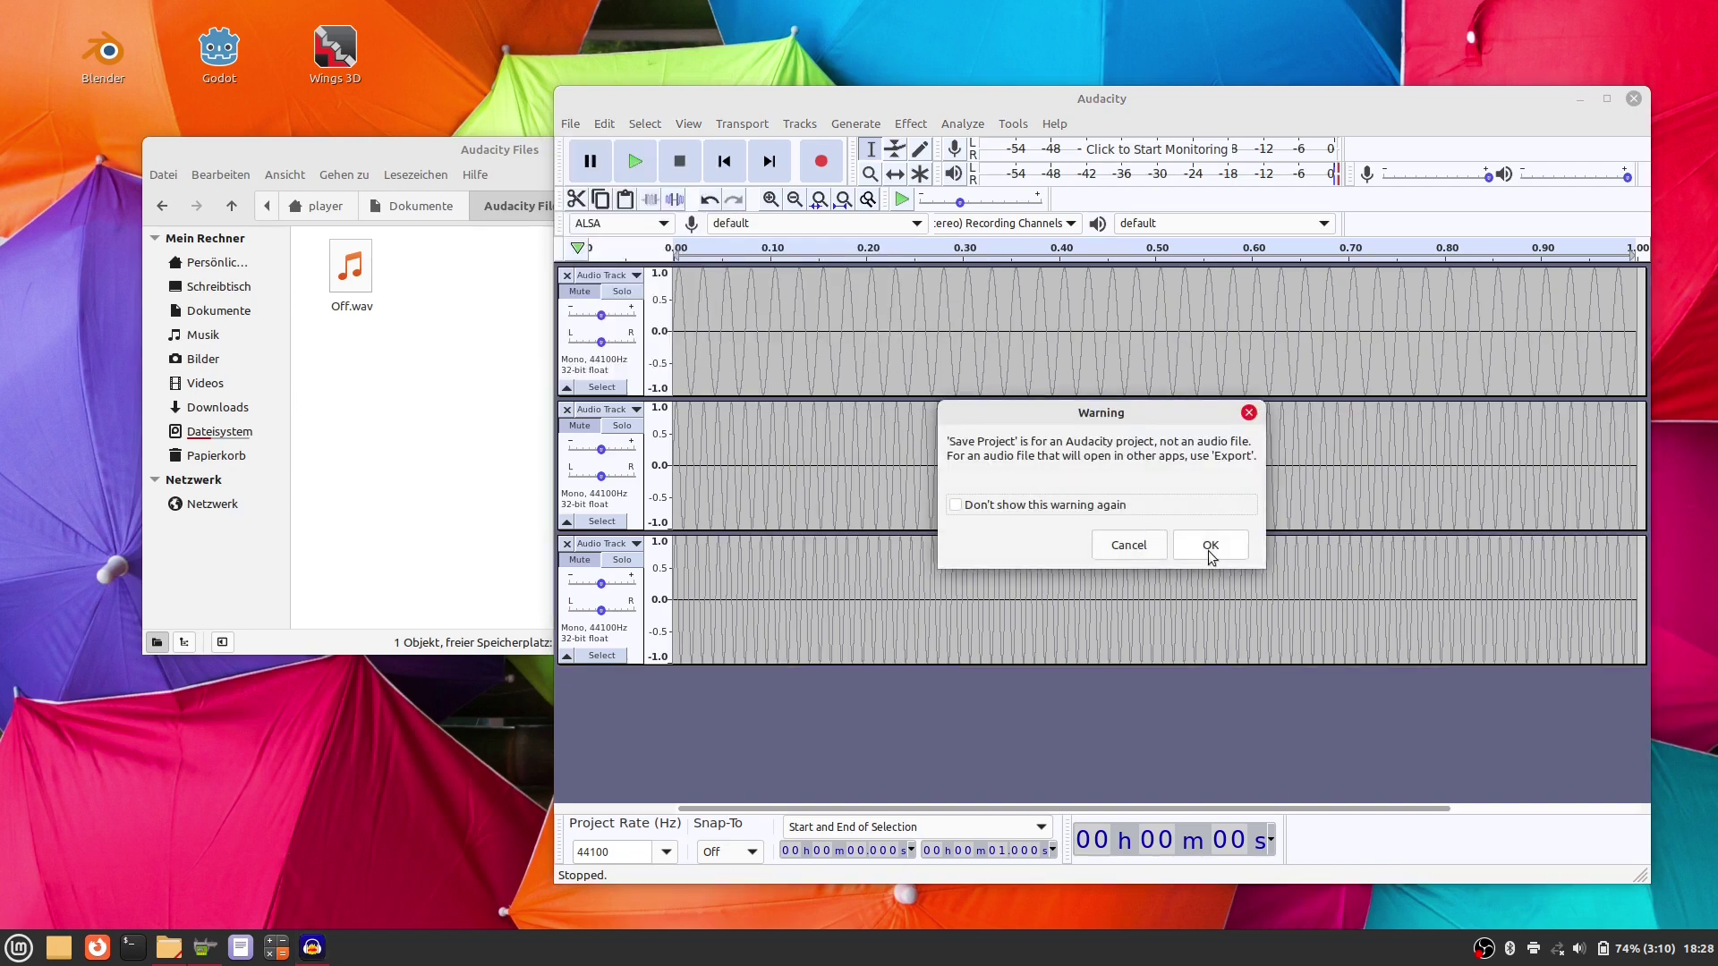
left_click(1211, 553)
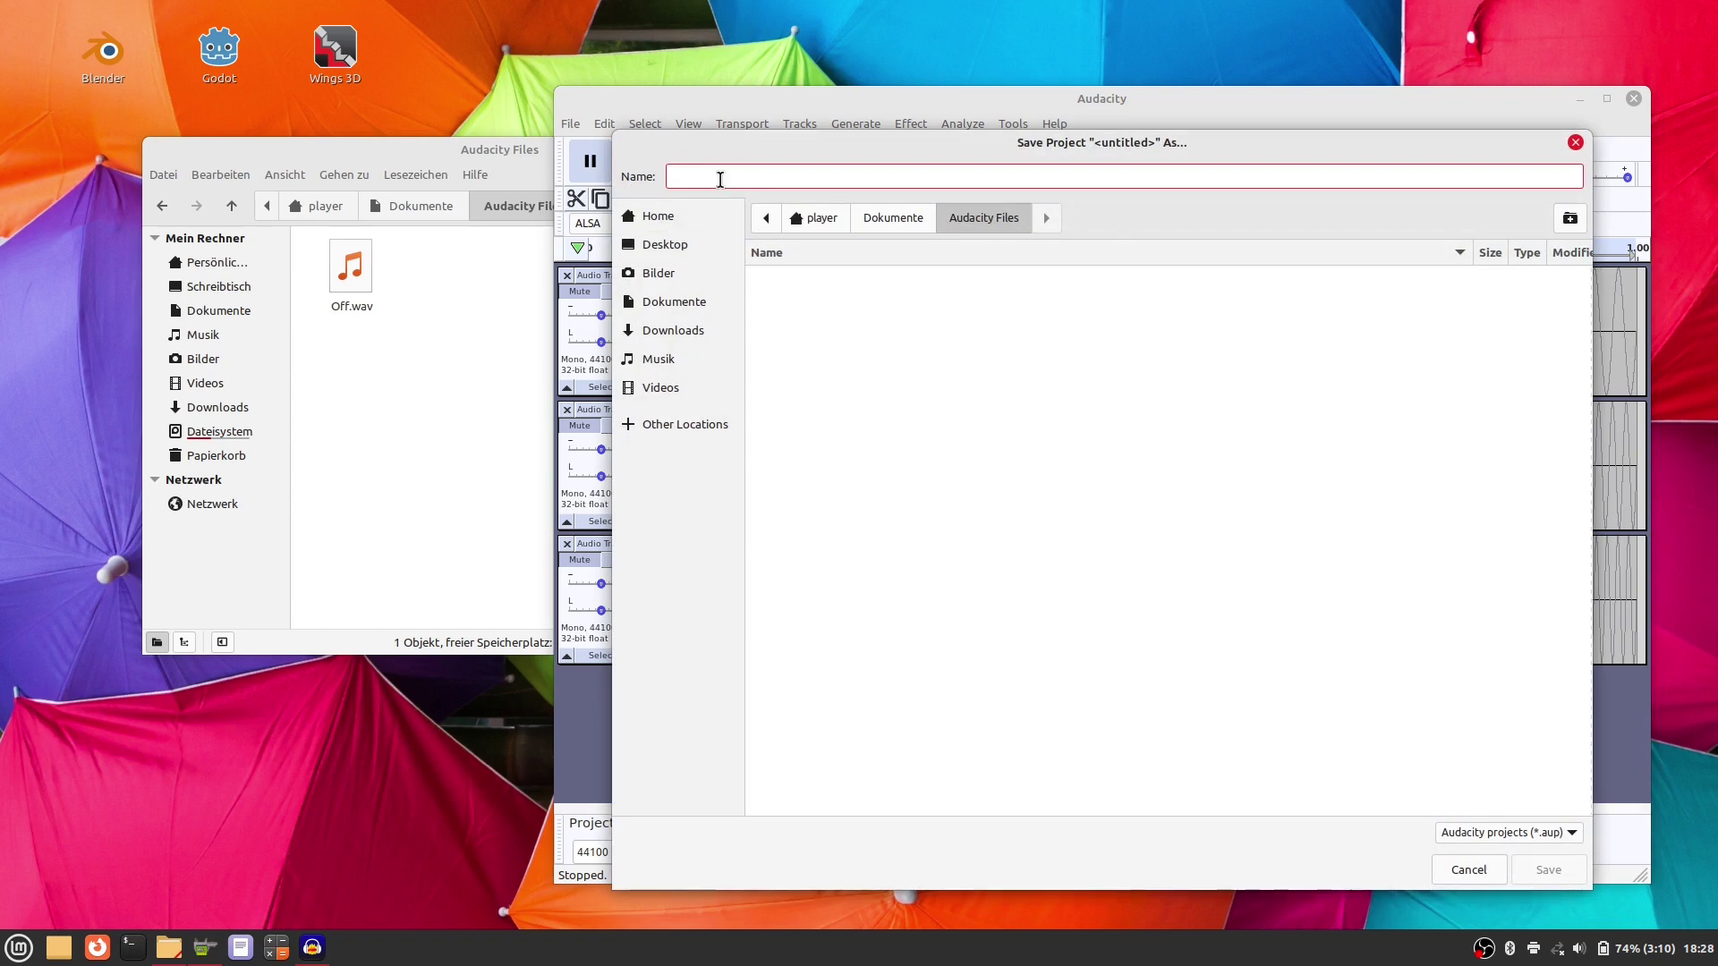
type("Chrysler")
left_click(1548, 870)
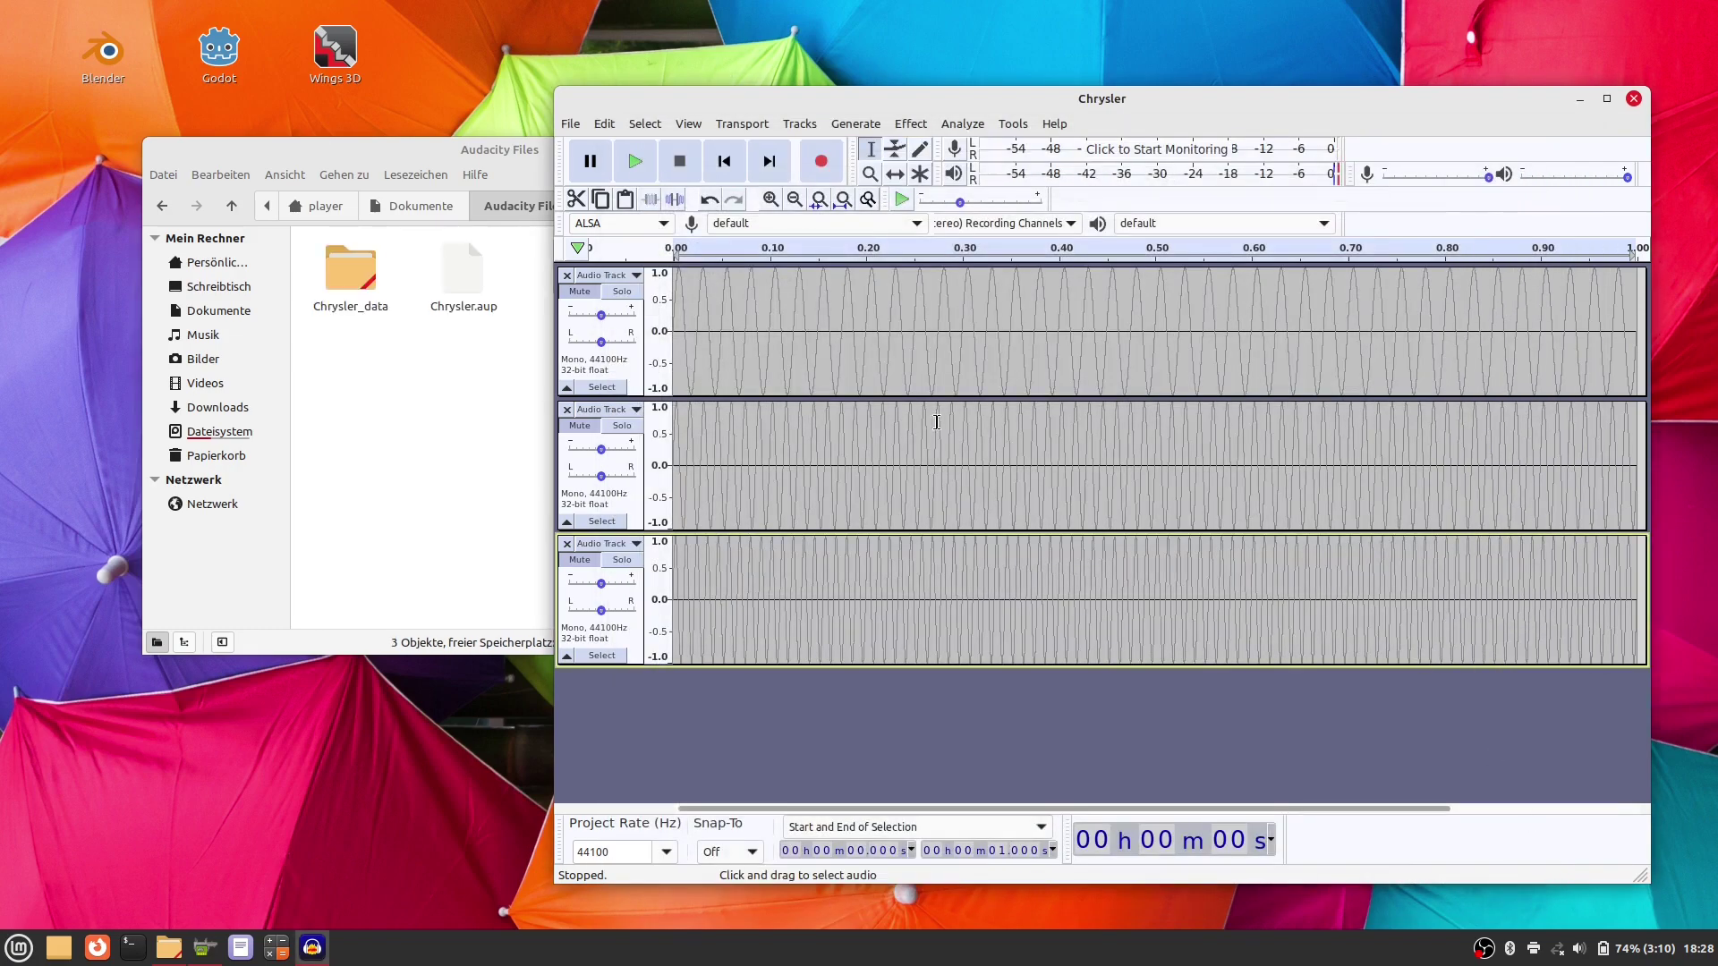
Step: Select all three tone tracks in full
left_click(394, 154)
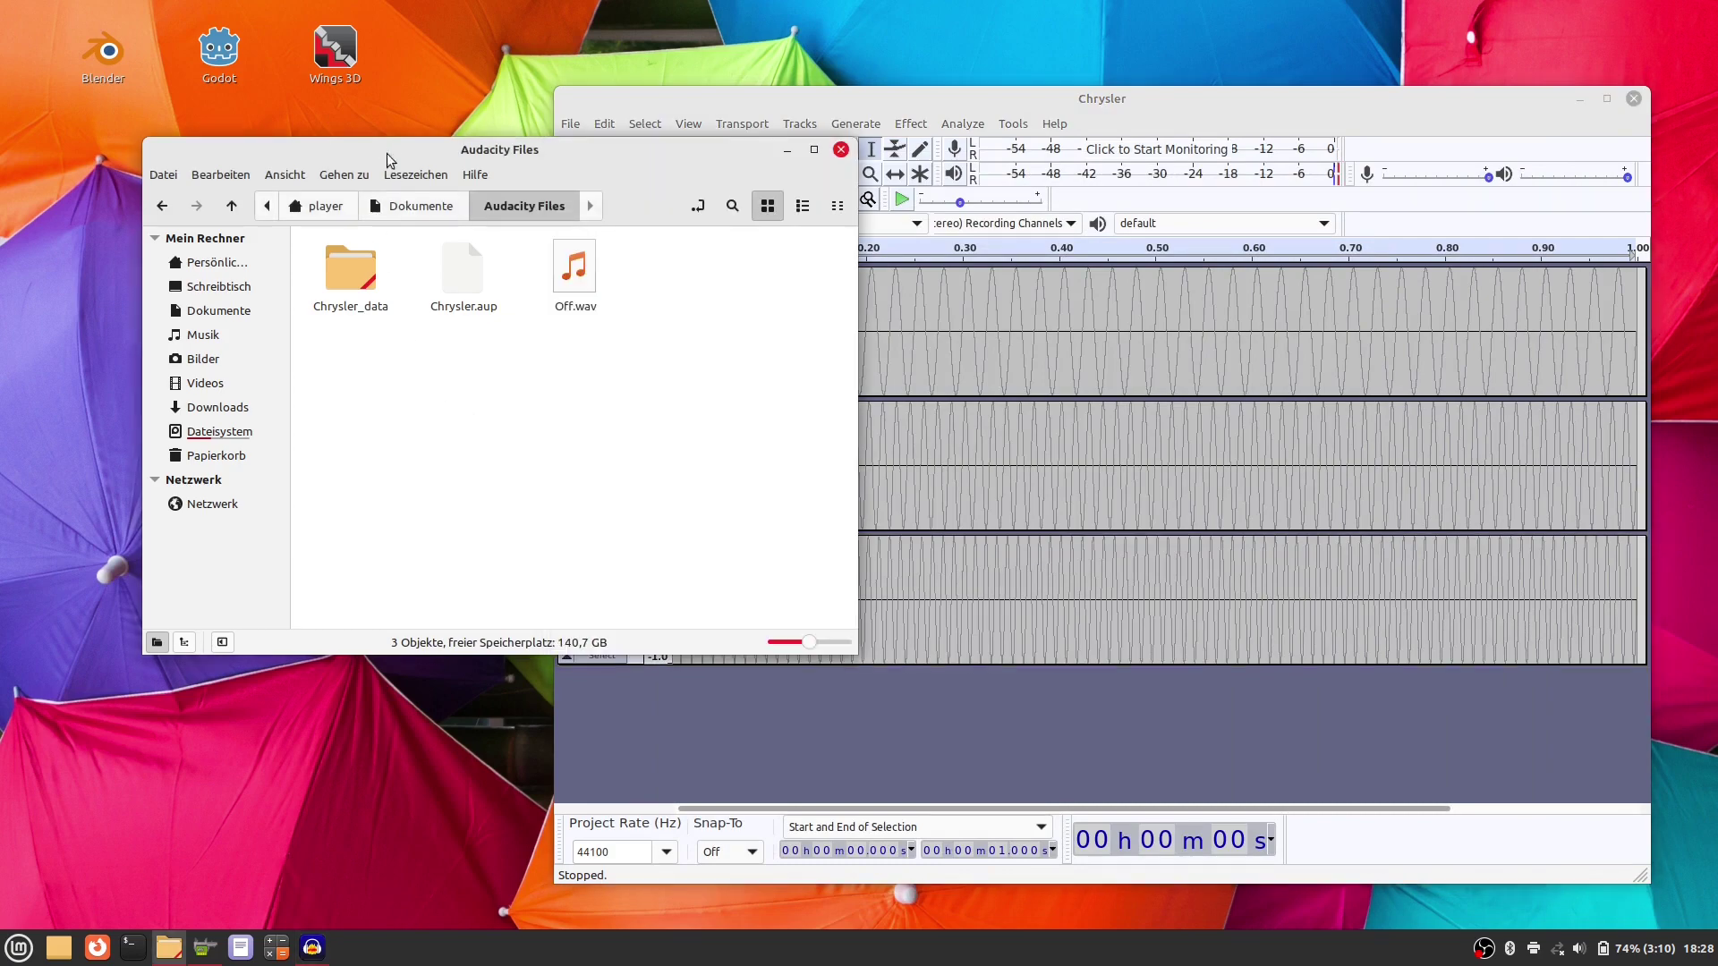
left_click(975, 109)
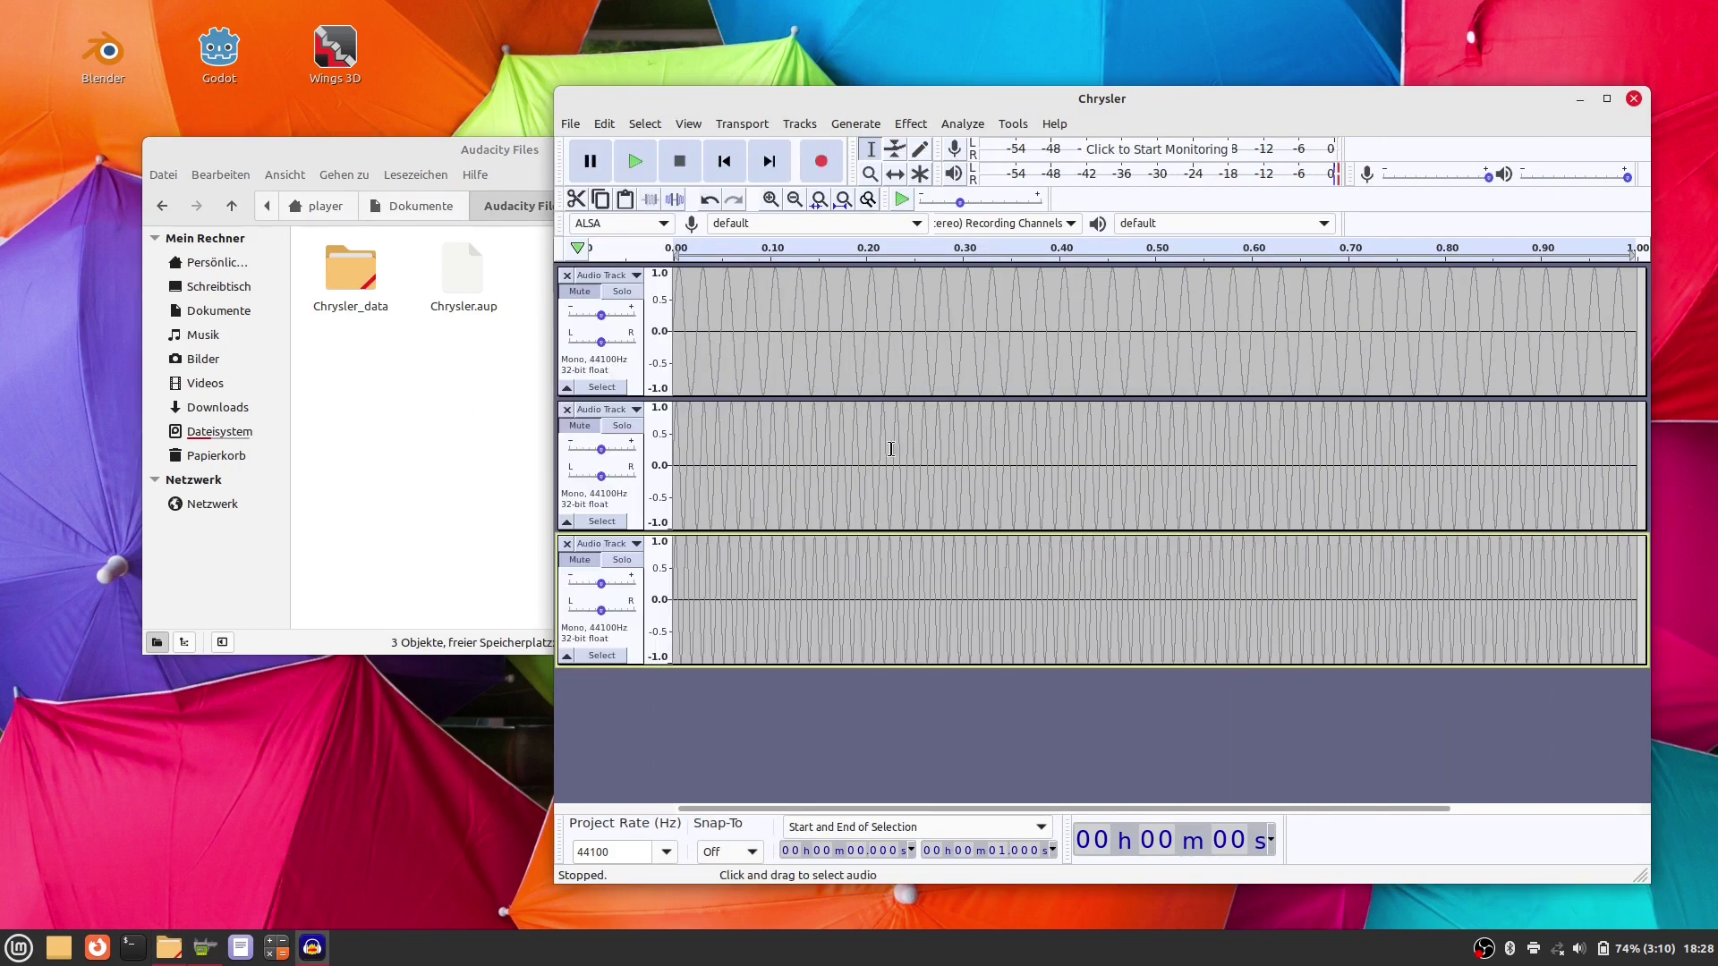
double_click(836, 340)
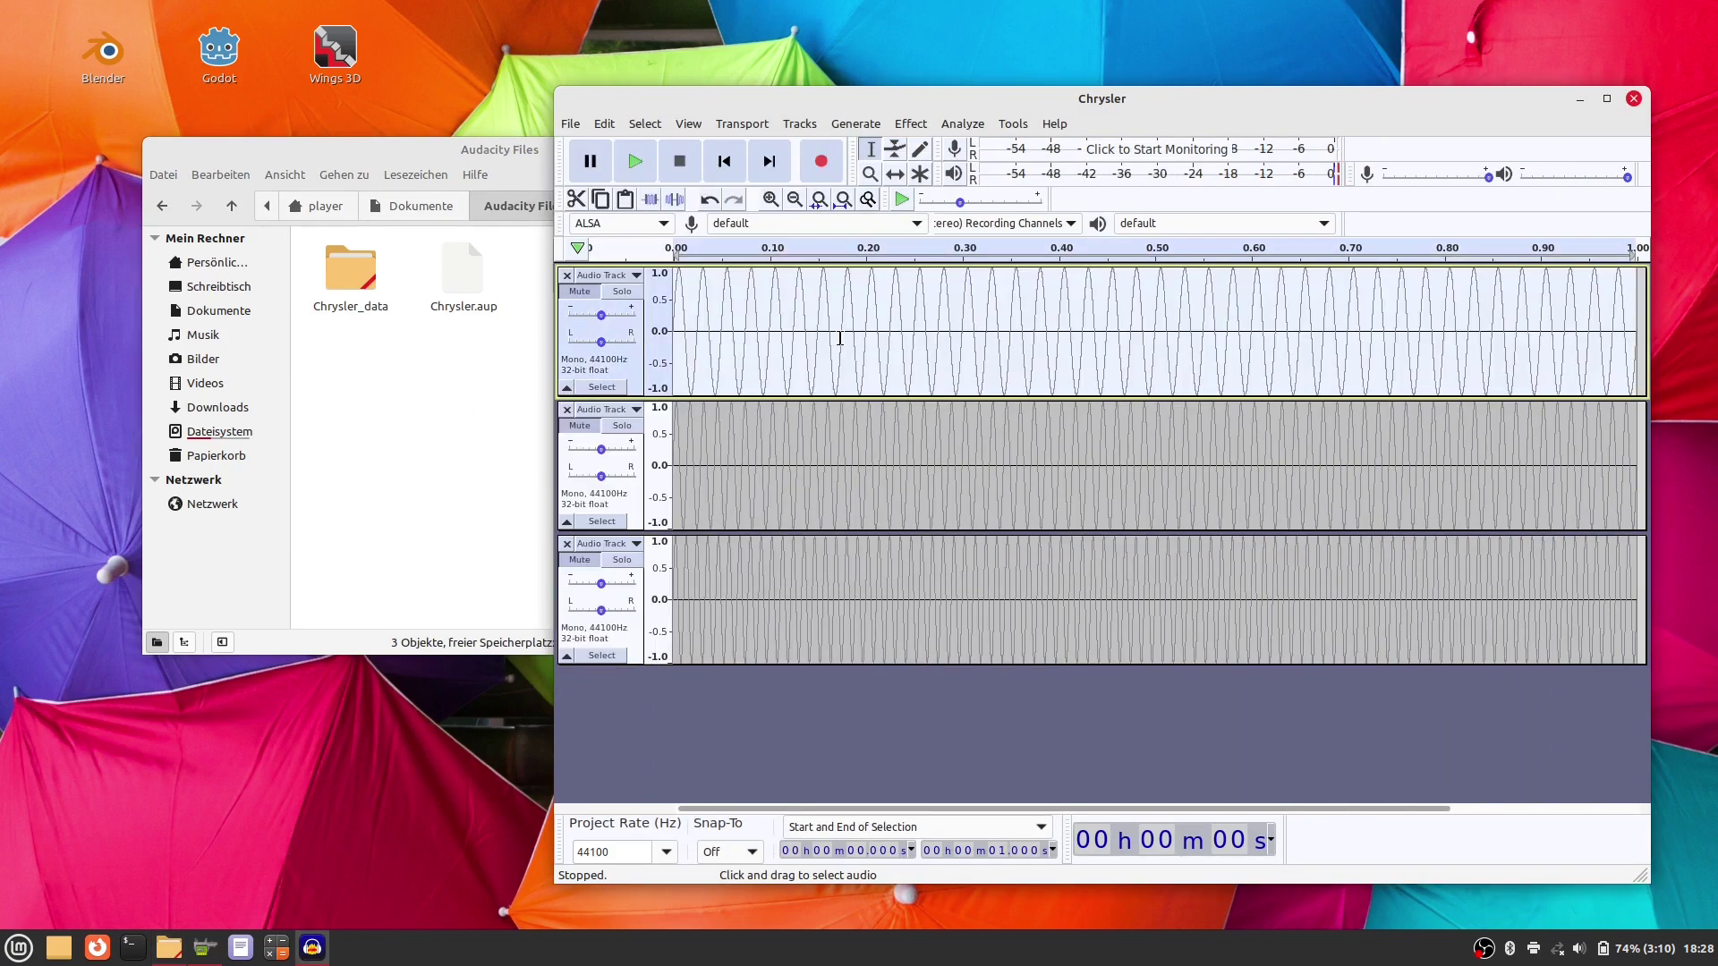
key("shift")
left_click_drag(834, 615, 675, 600)
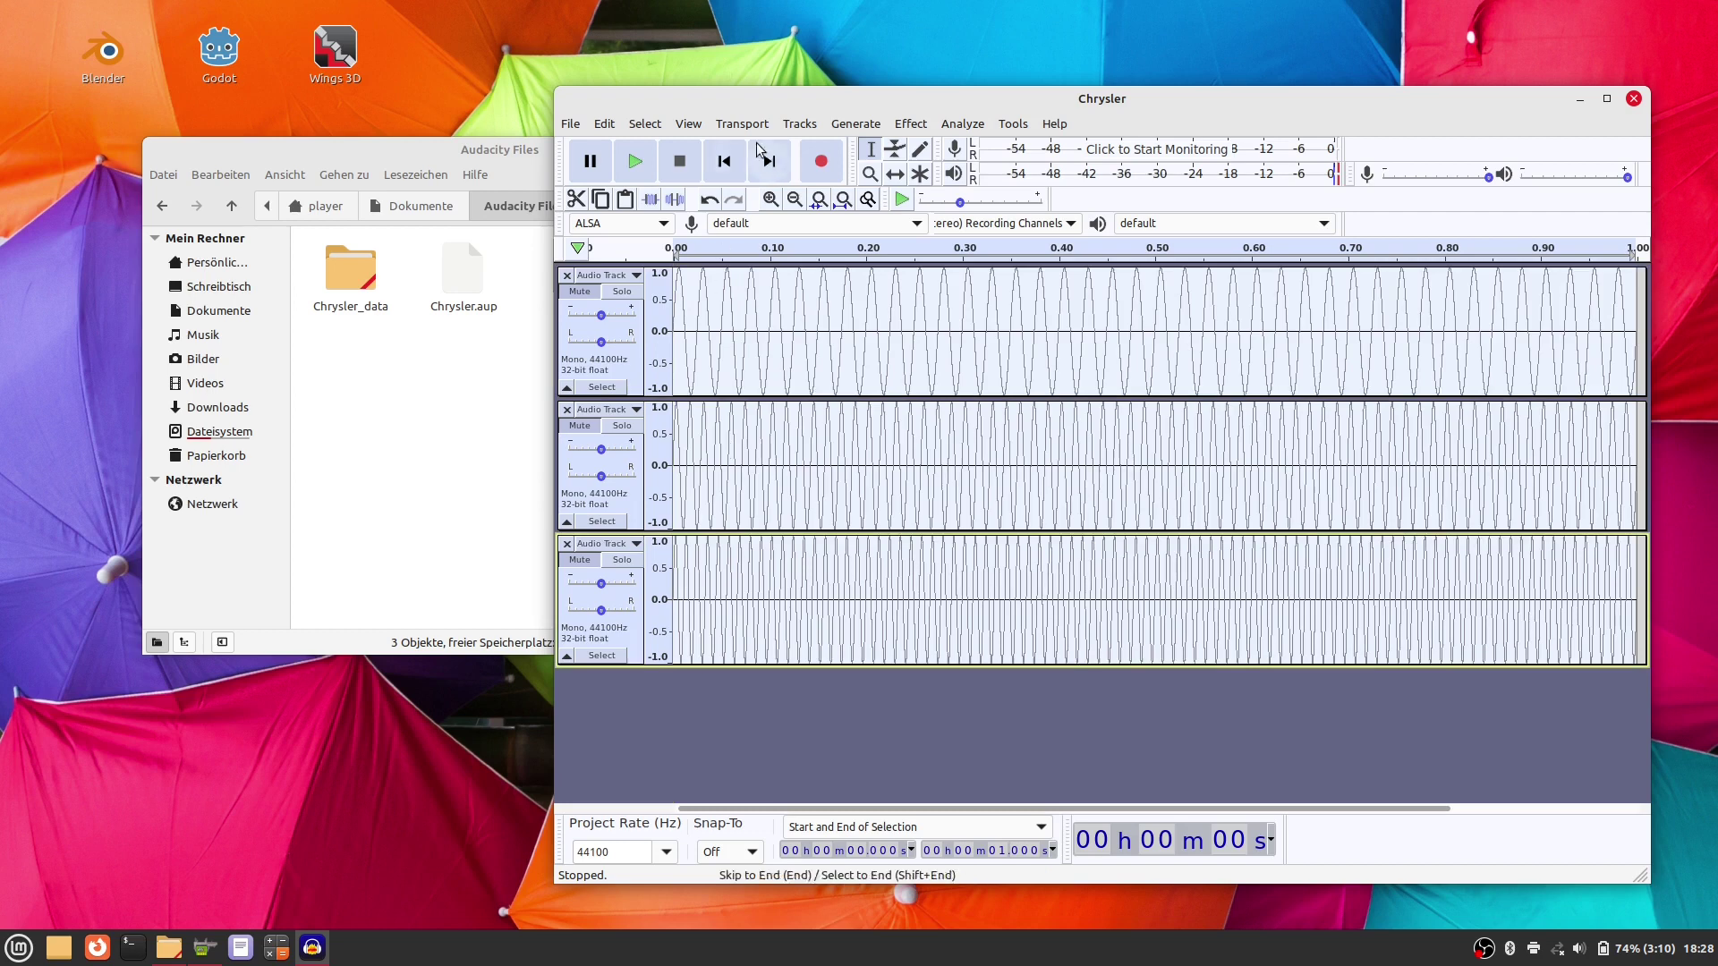
Step: Mix and render the three tones into a new Mix track and select its whole clip
left_click(803, 126)
mouse_move(839, 183)
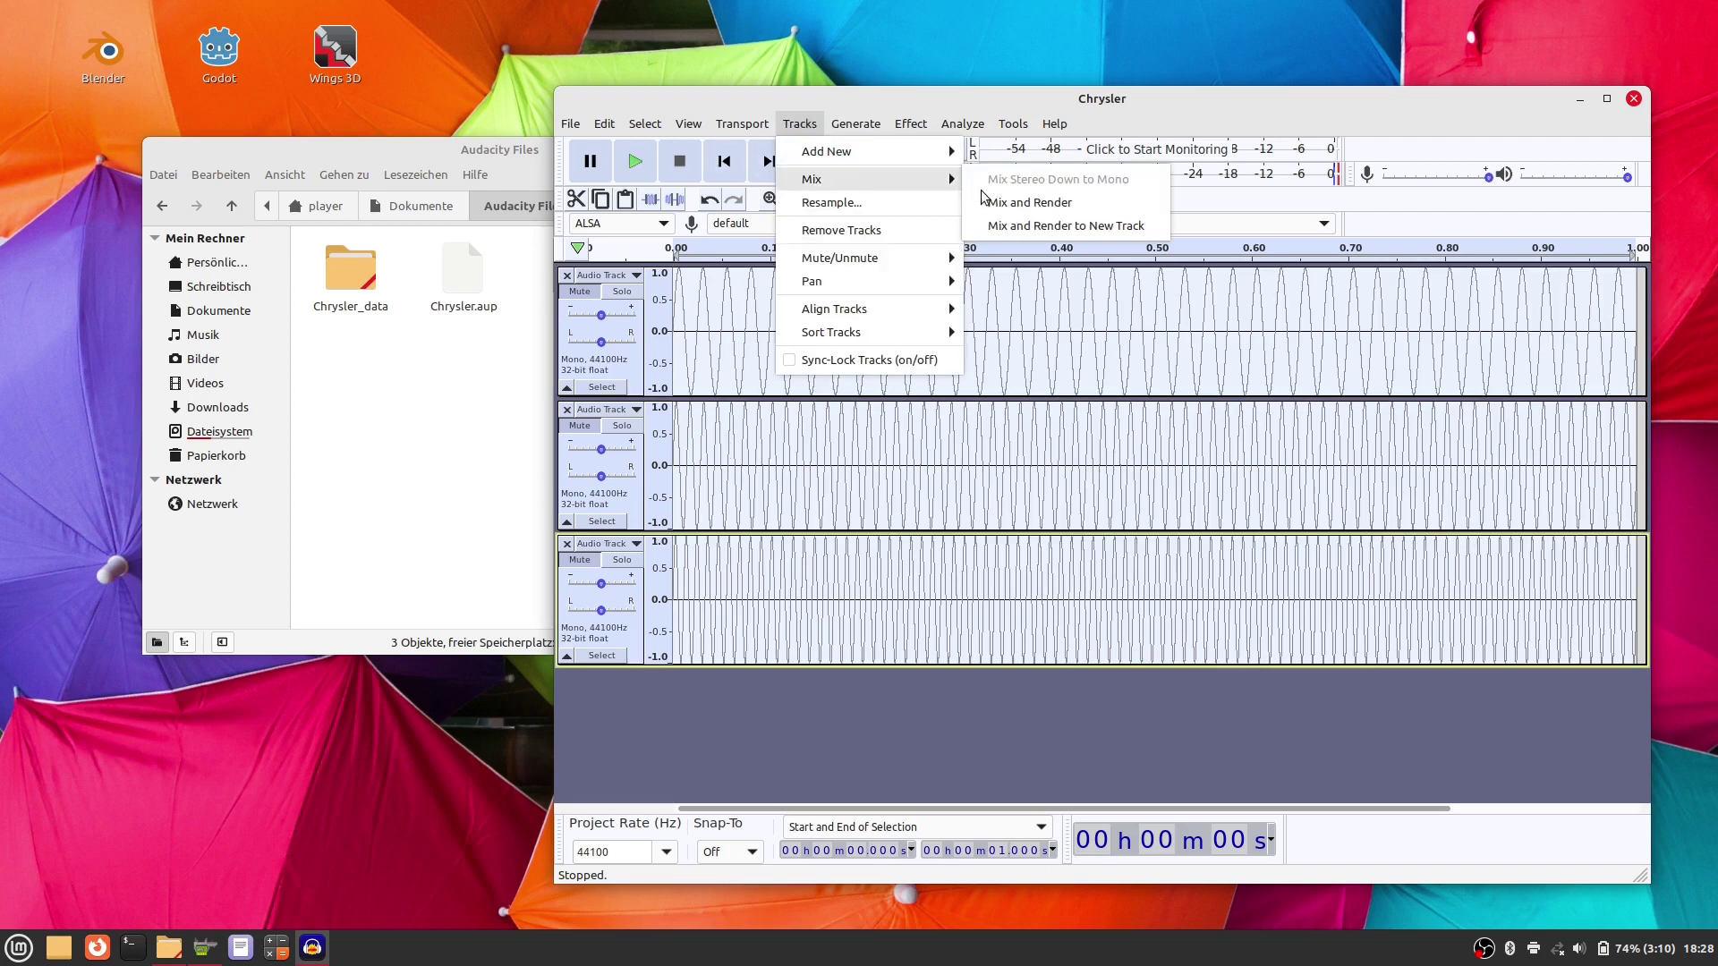
left_click(1020, 228)
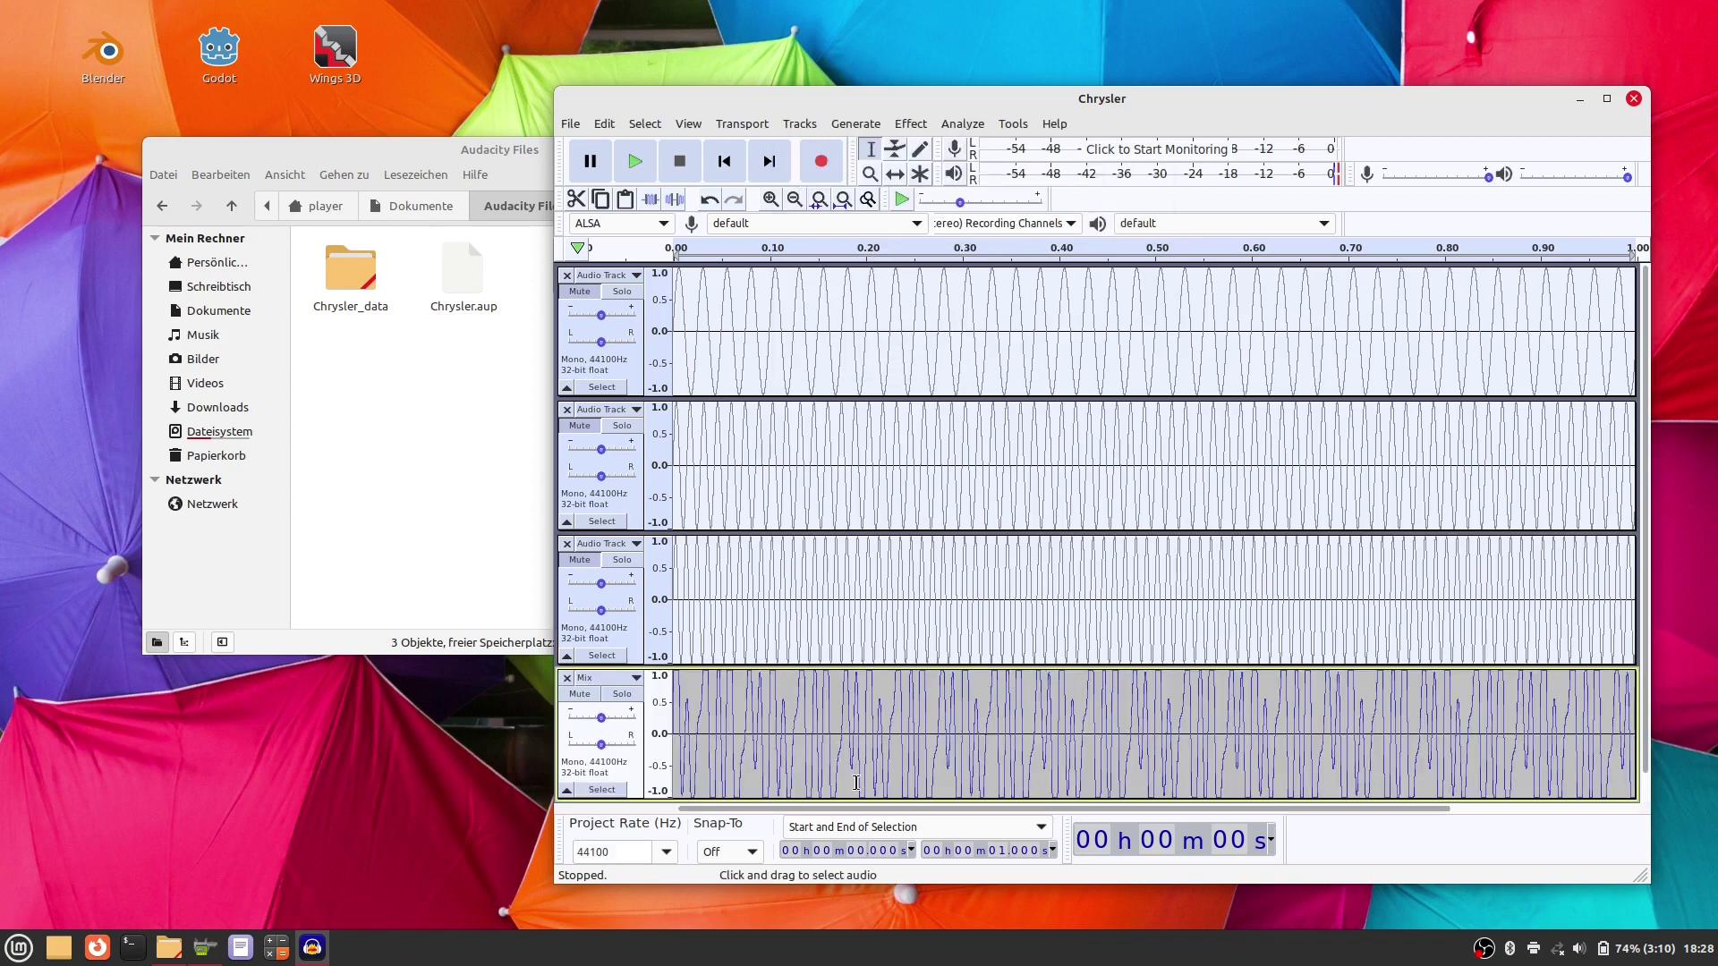
left_click(770, 721)
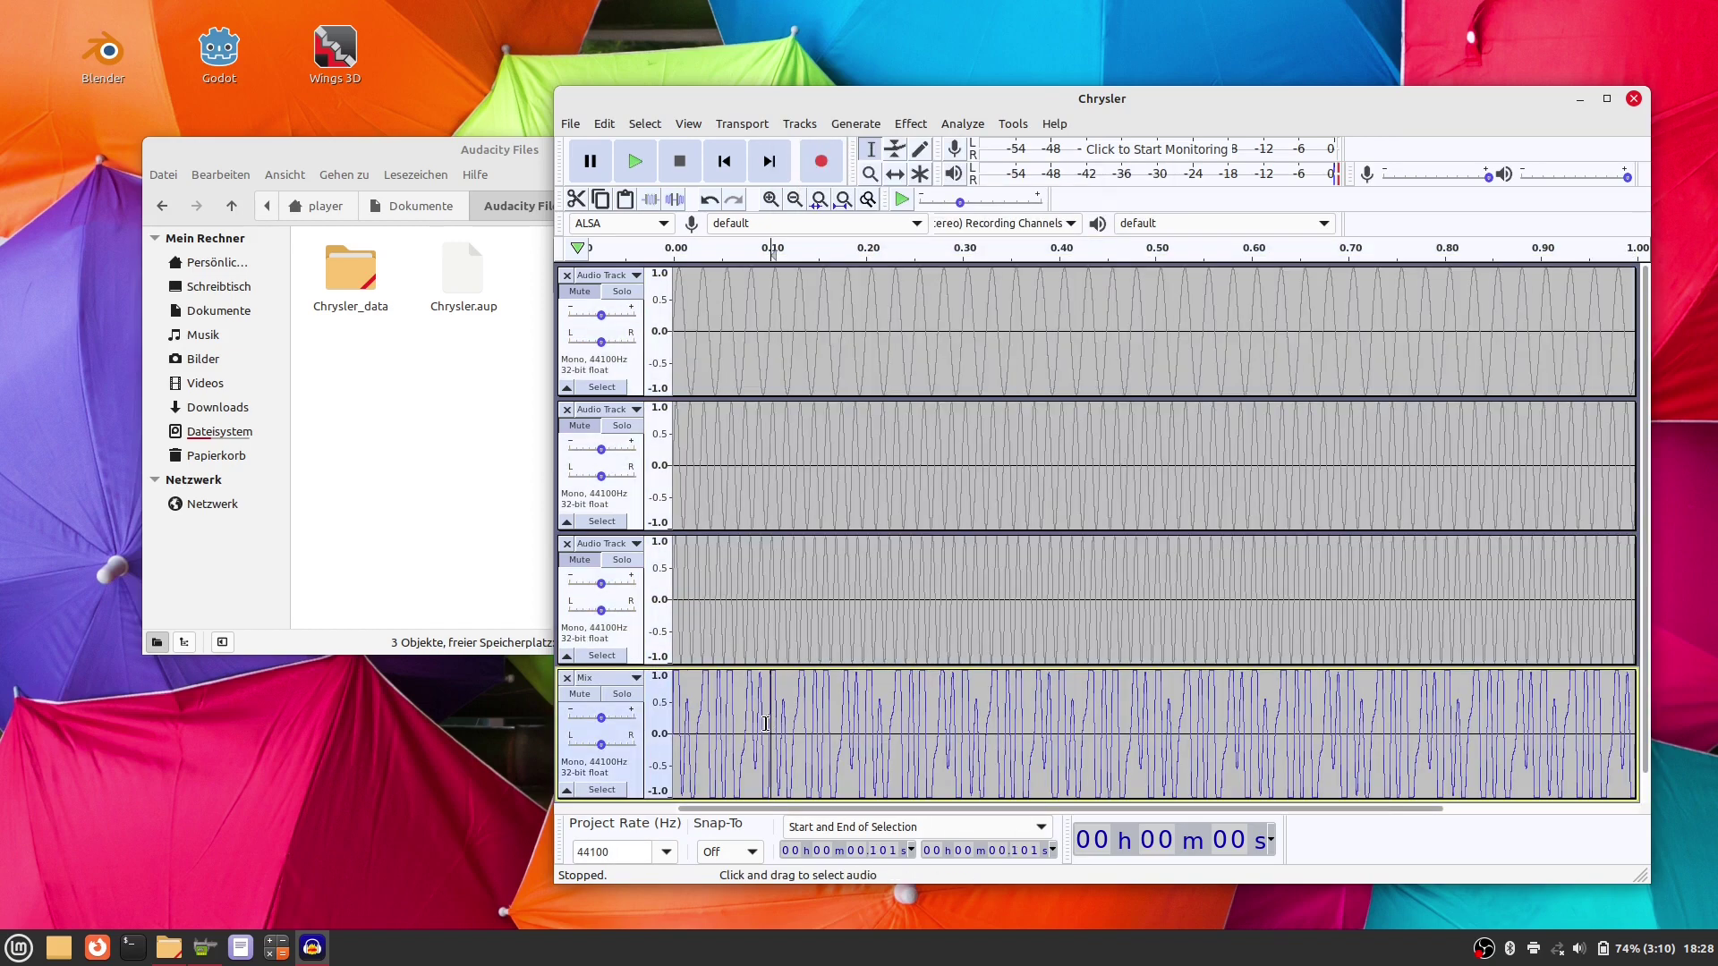
double_click(793, 723)
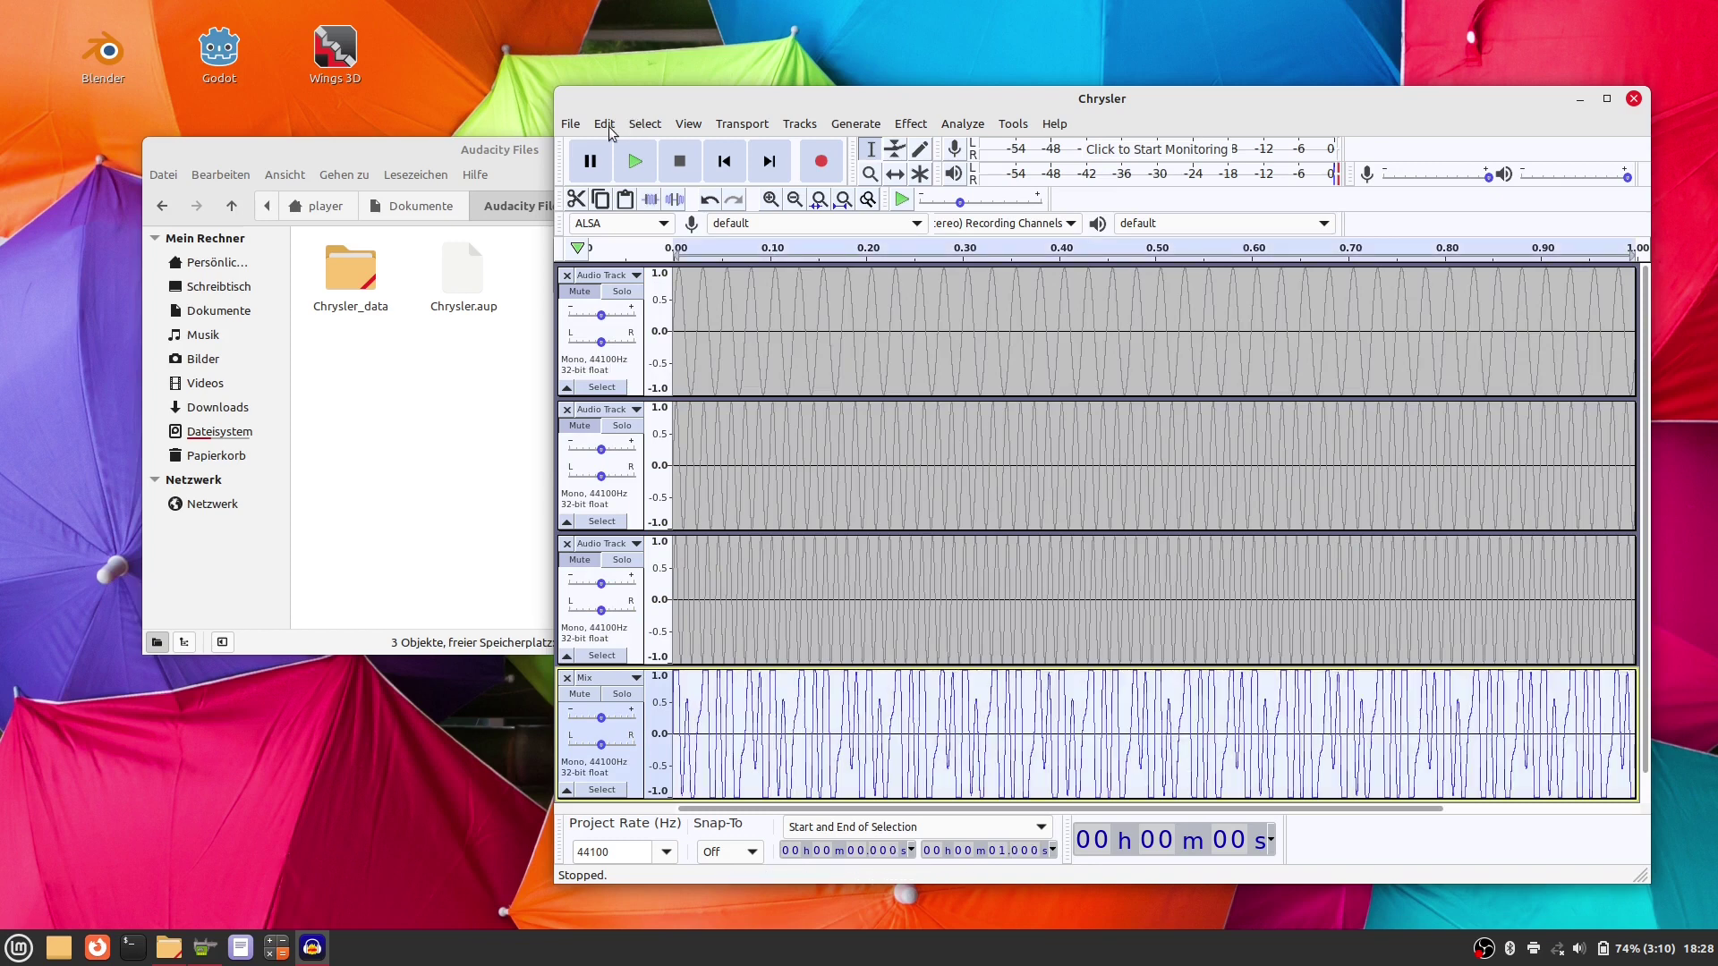
left_click(571, 124)
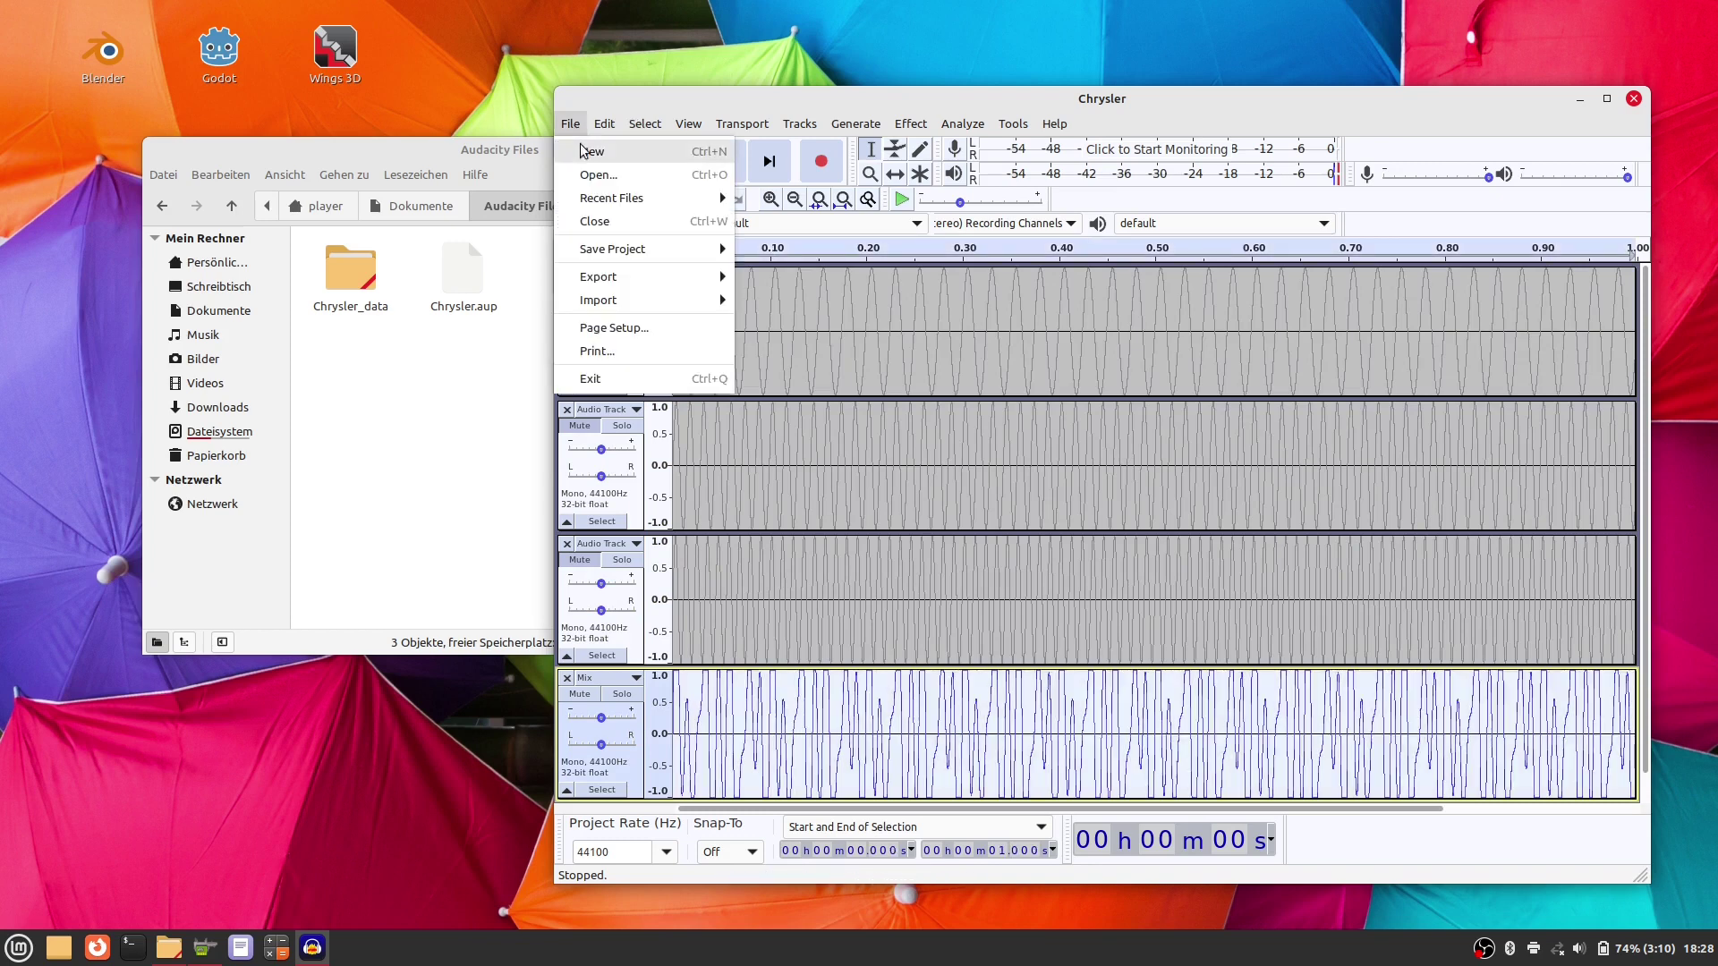
Step: Export the three-tone mix as On.wav into the Audacity Files folder
mouse_move(629, 276)
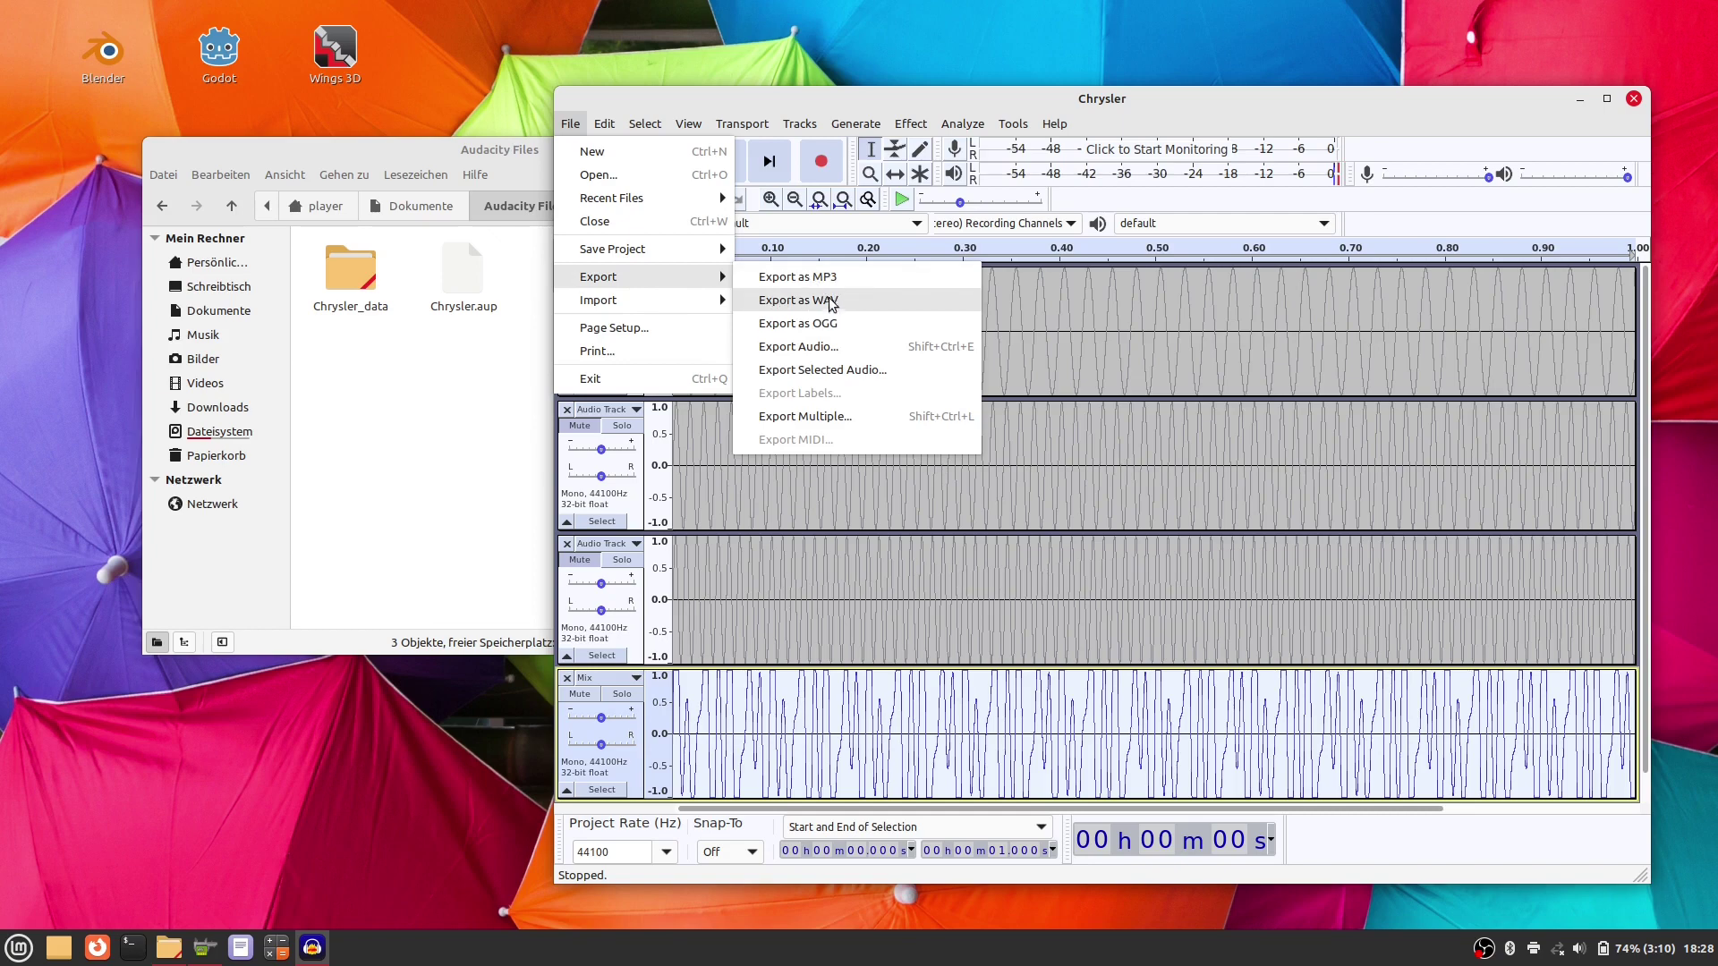
left_click(798, 301)
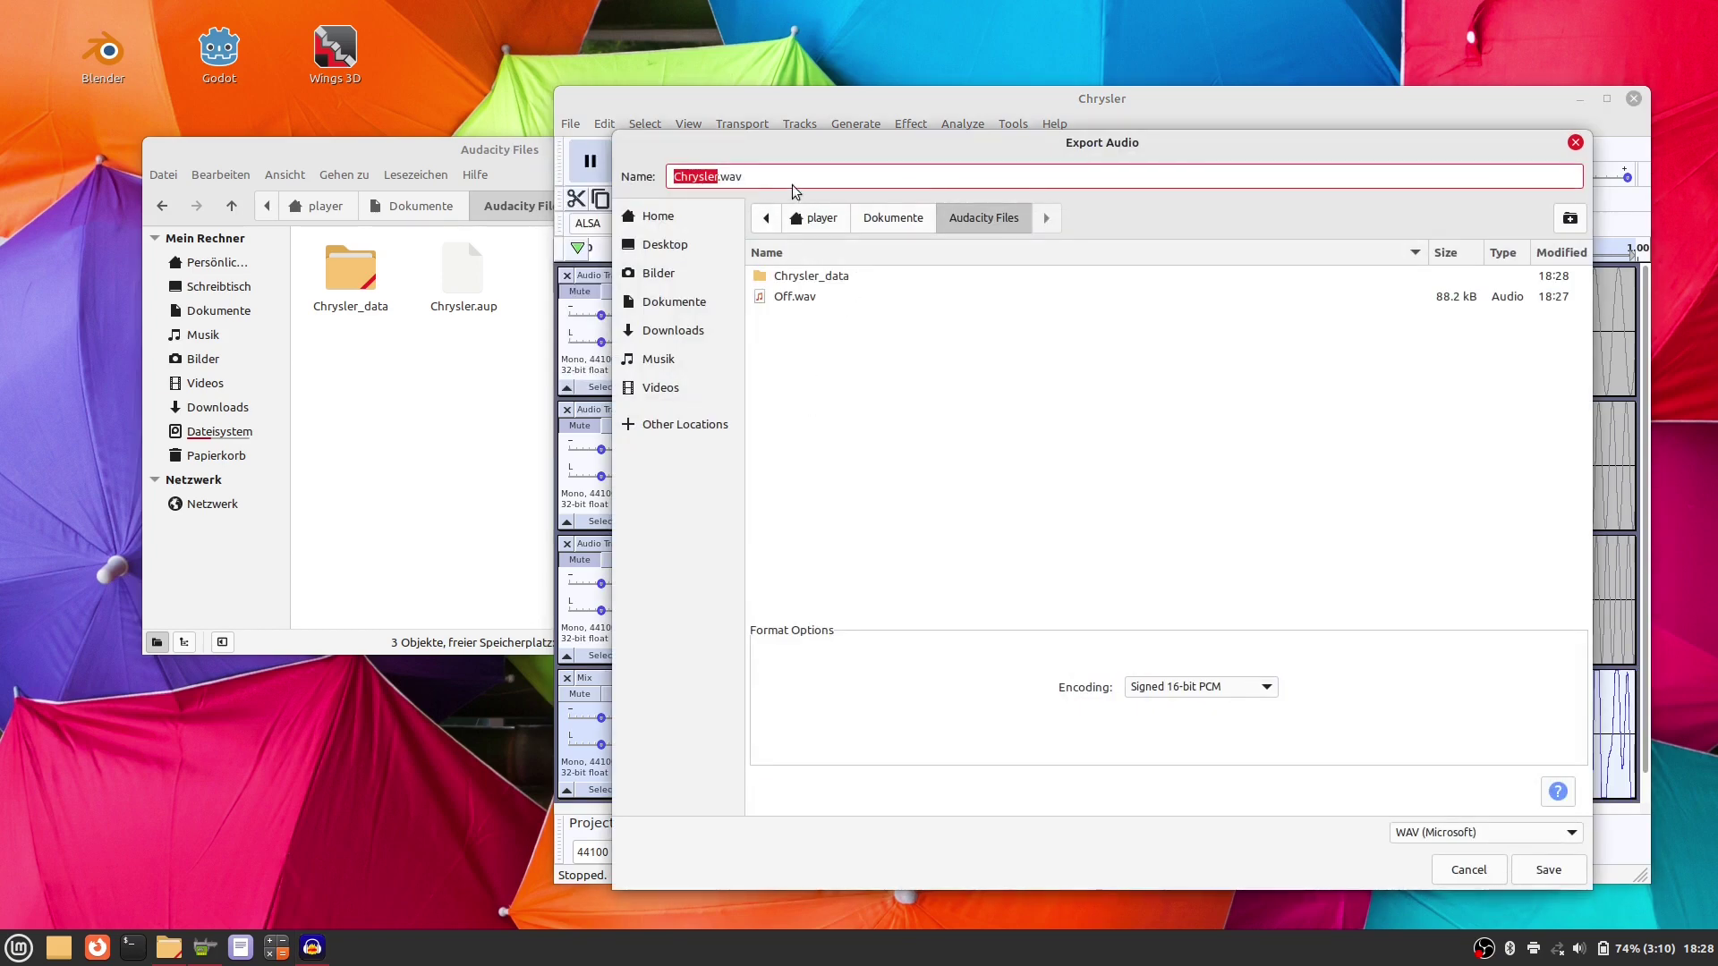
type("On")
left_click(1546, 871)
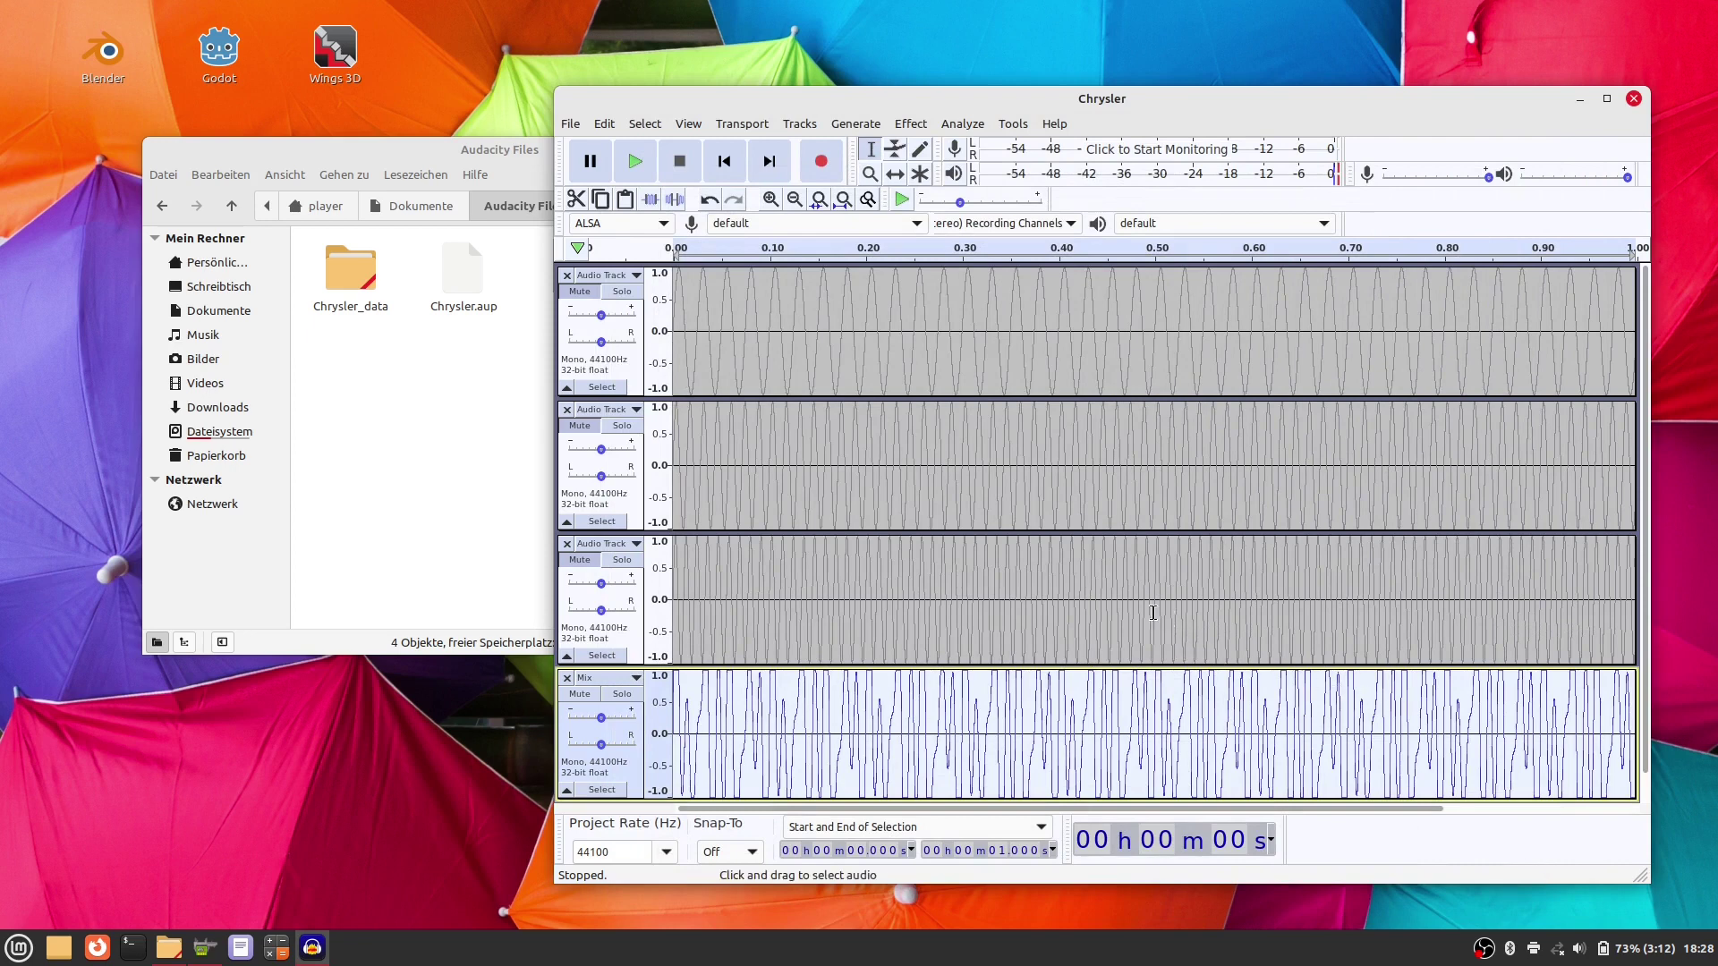
Step: Delete the Mix track and minimize Audacity
left_click(1096, 729)
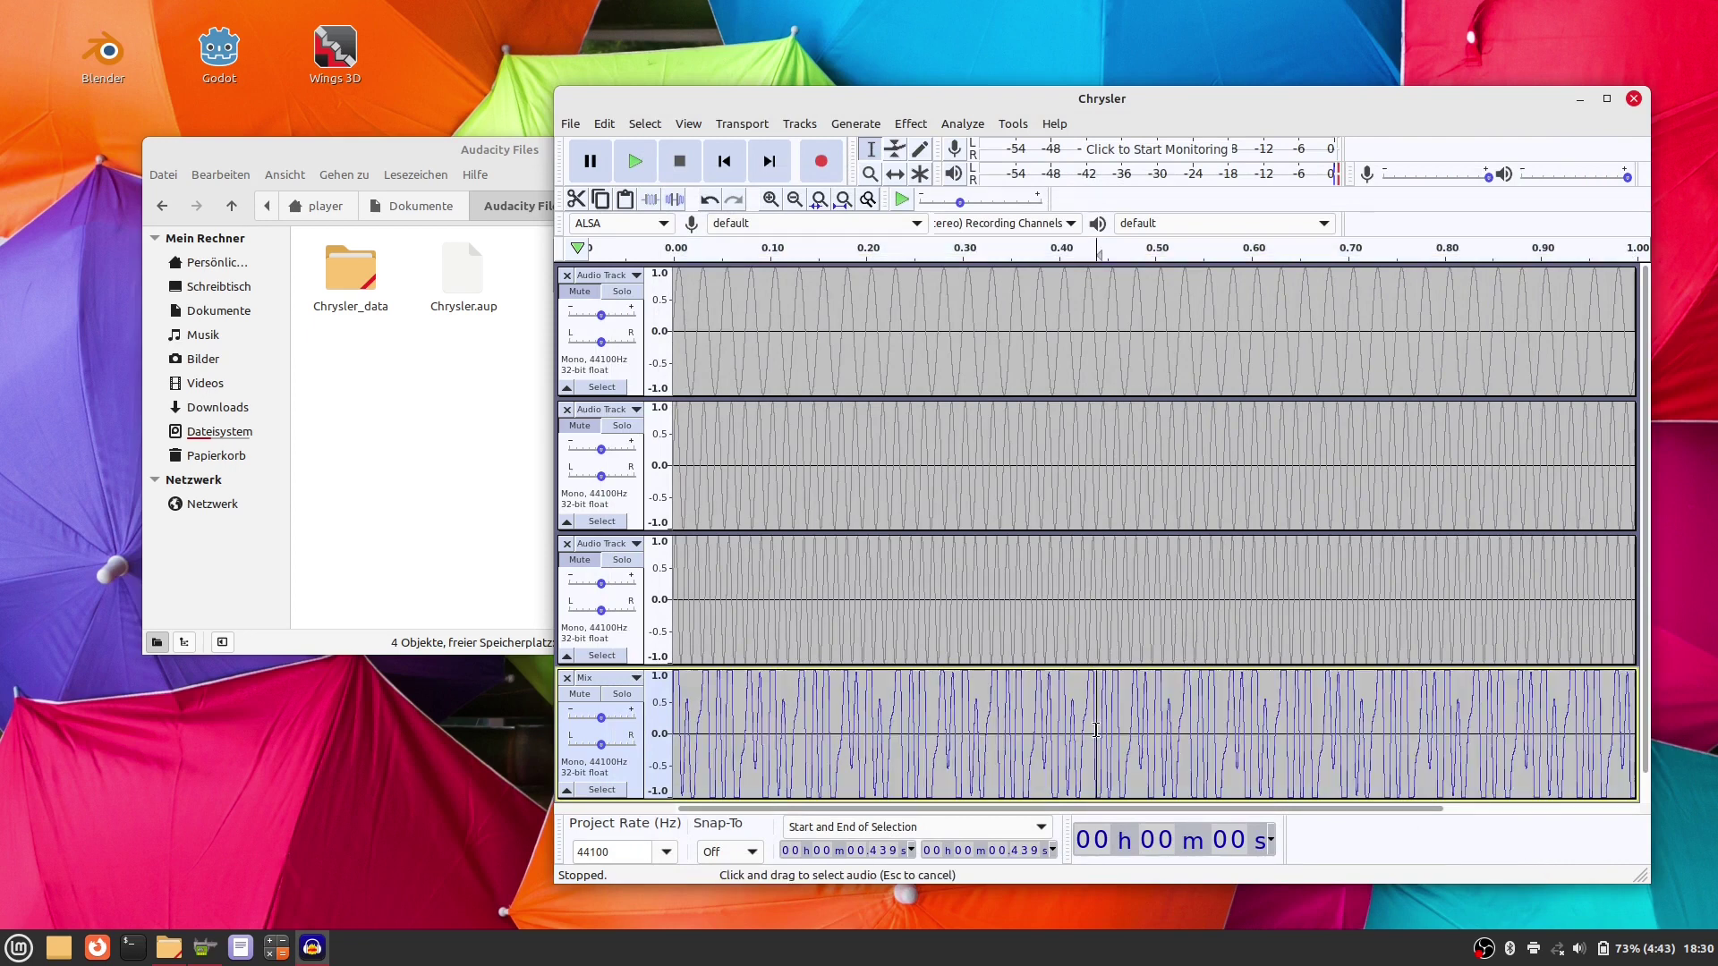
left_click(567, 678)
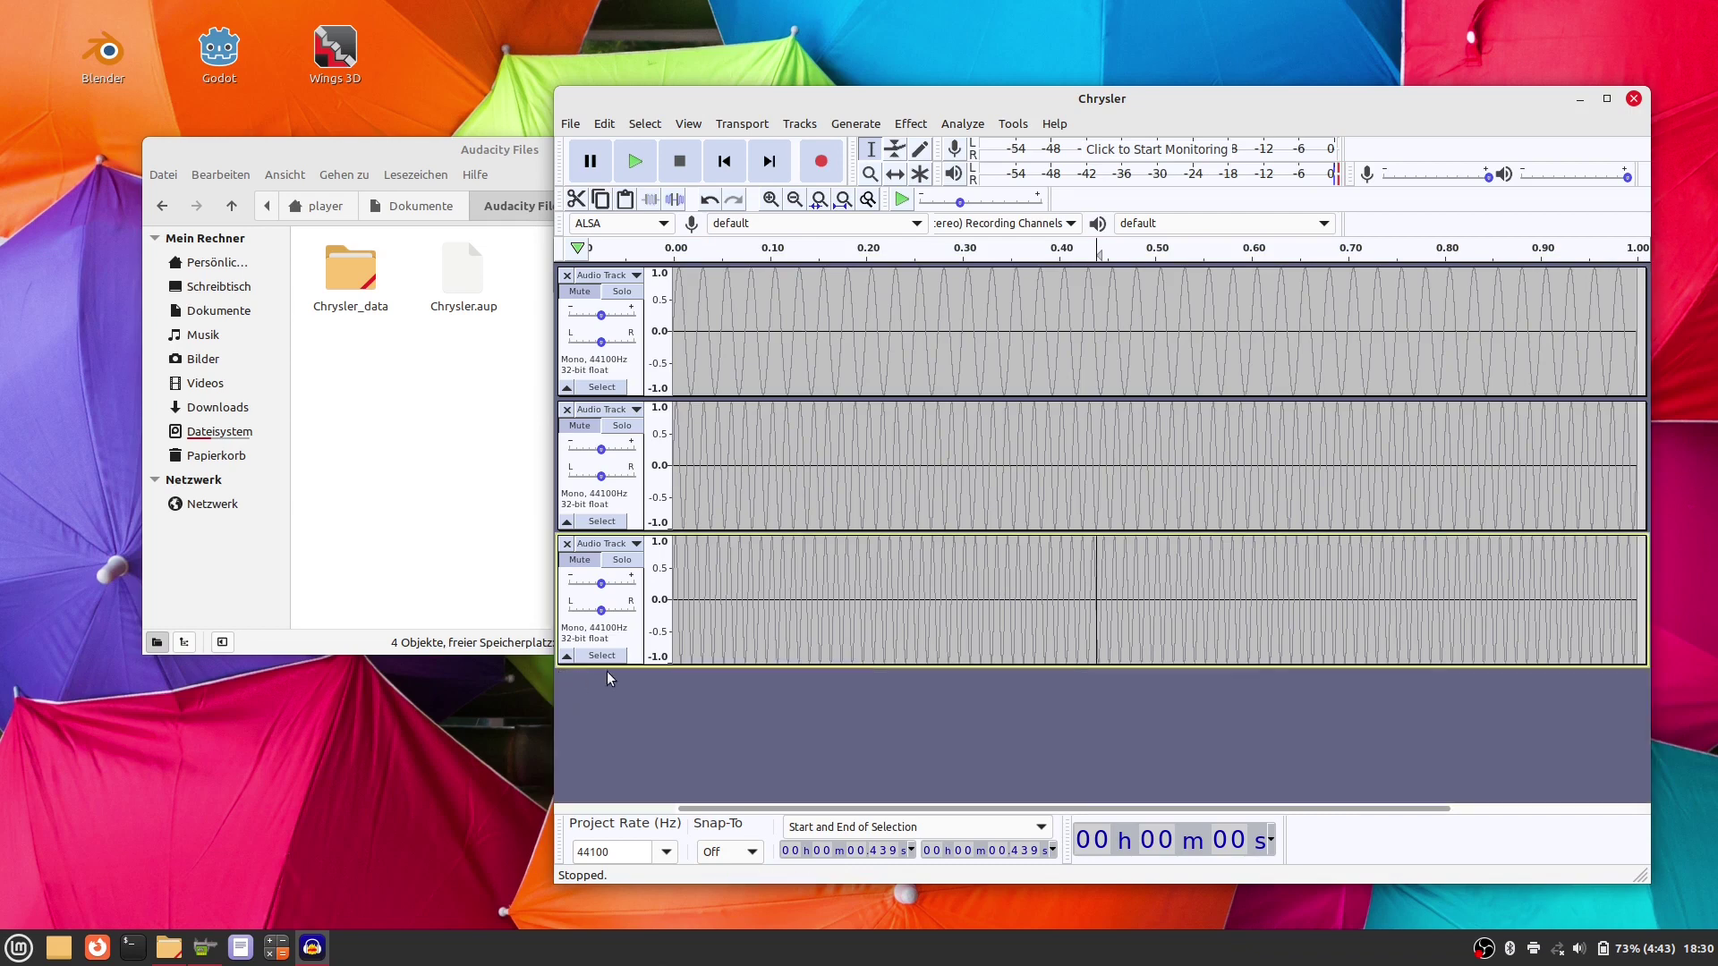
left_click(1580, 99)
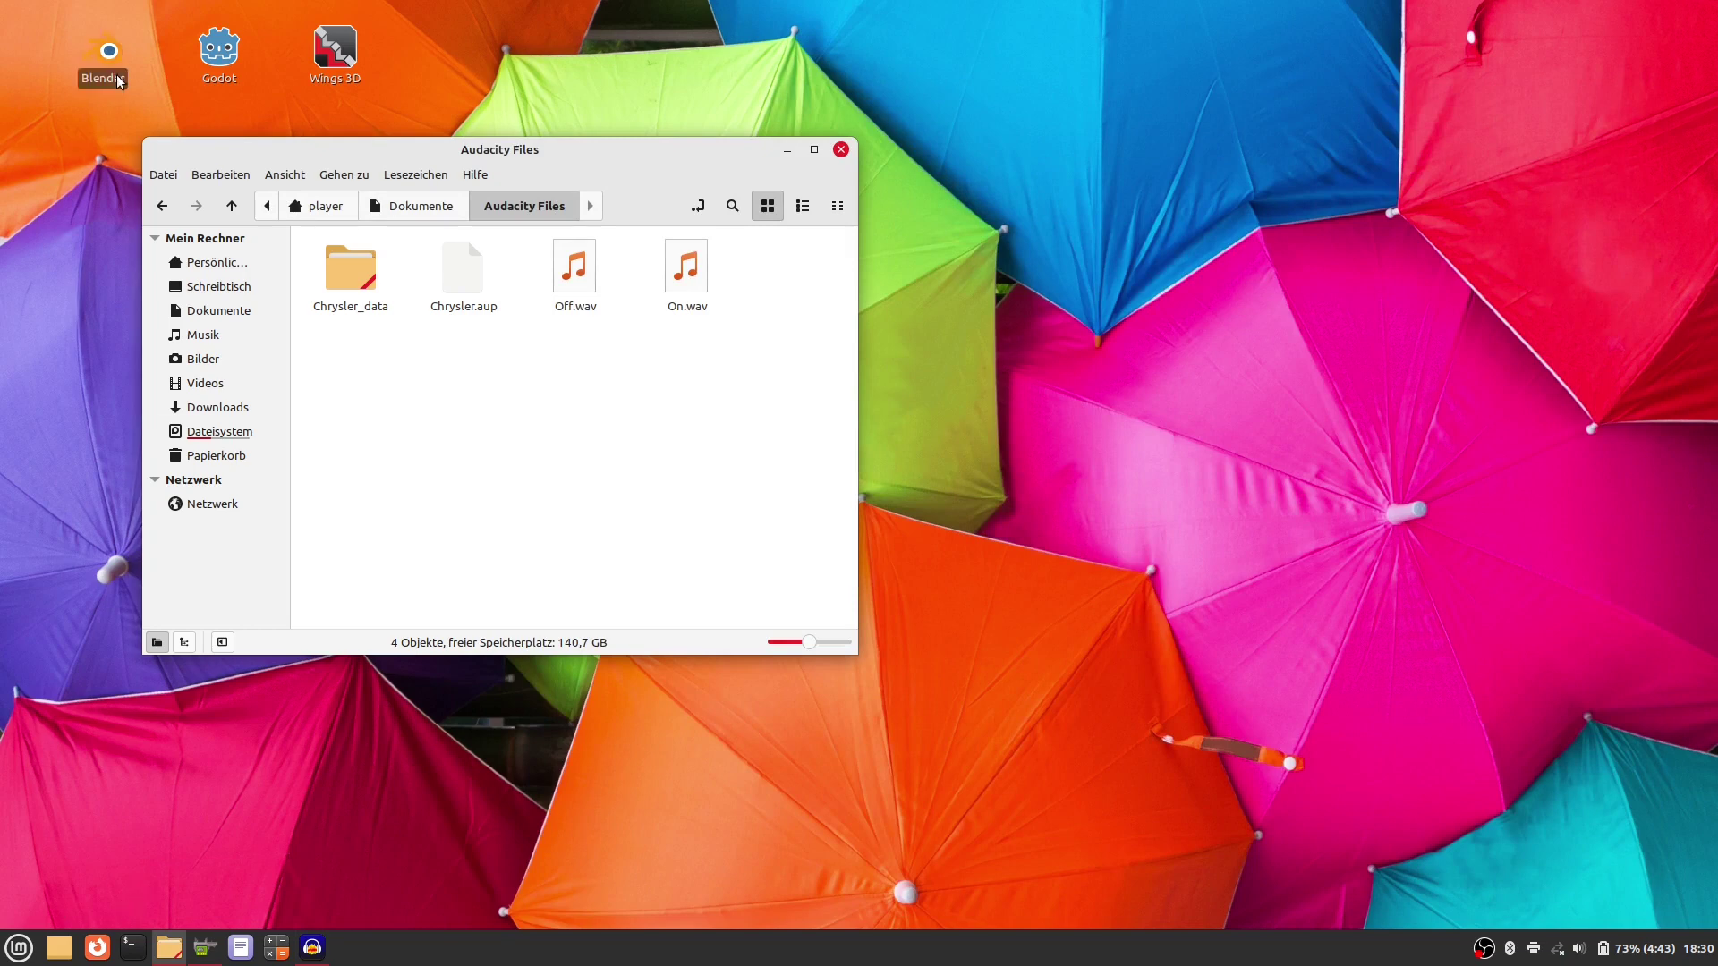
Step: Launch Godot and open the ArcadeStyleDriving project from the Project Manager
left_click(219, 49)
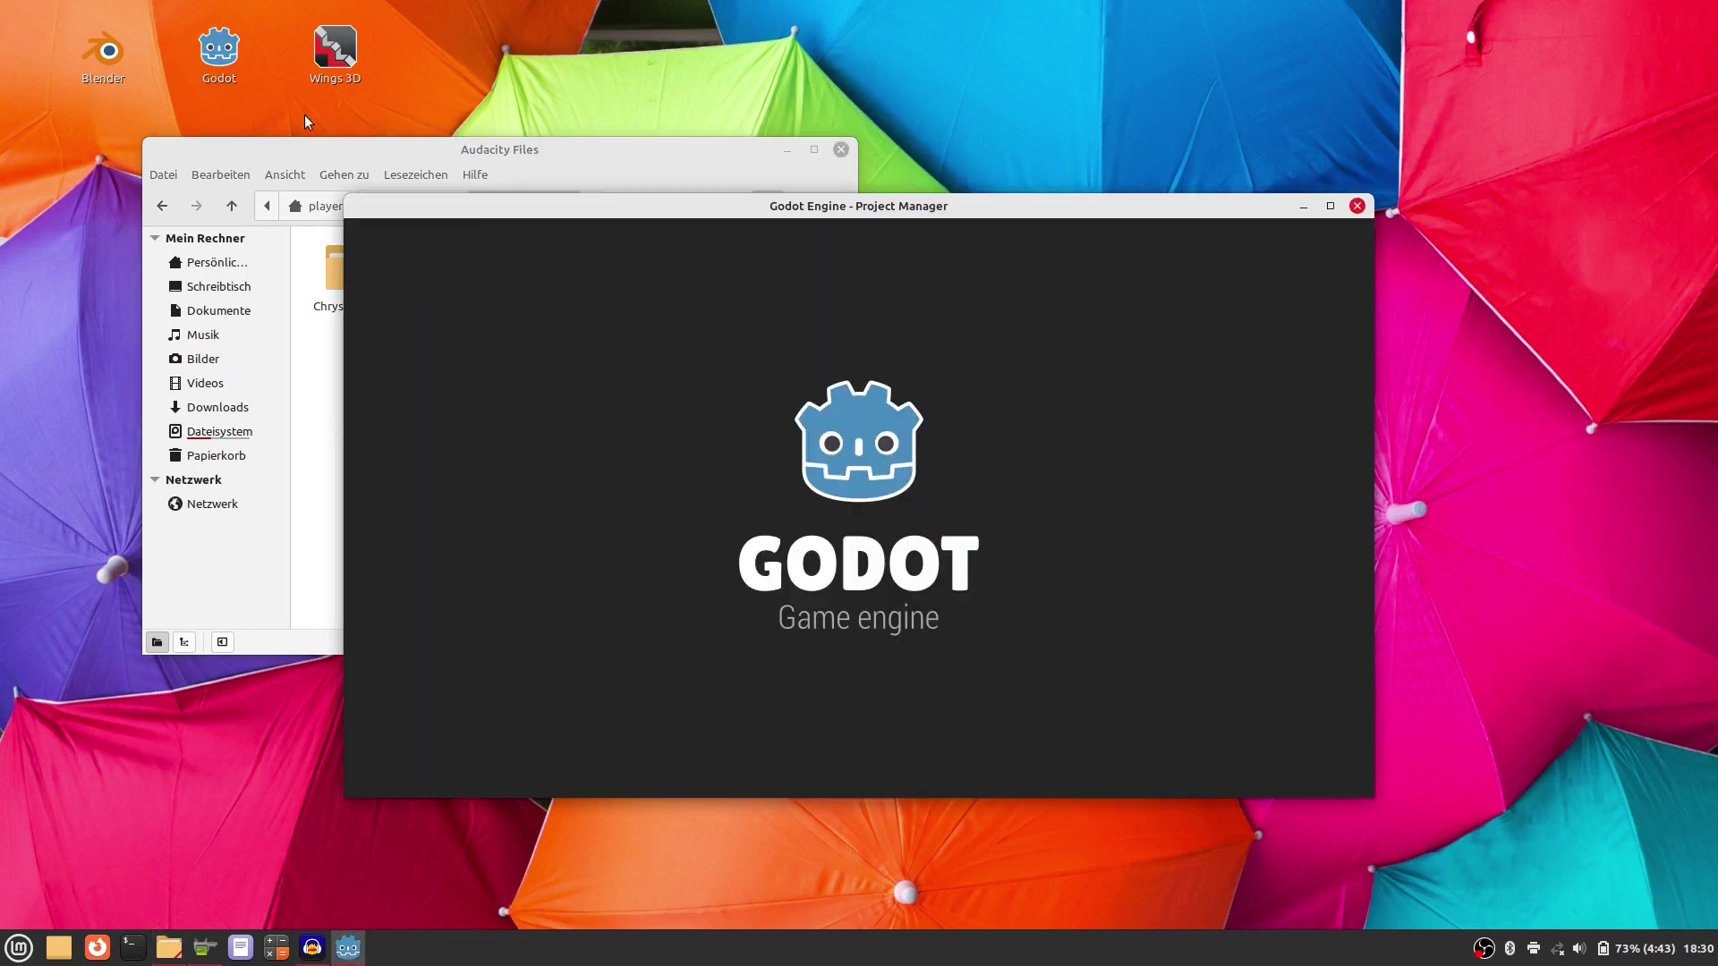
double_click(581, 319)
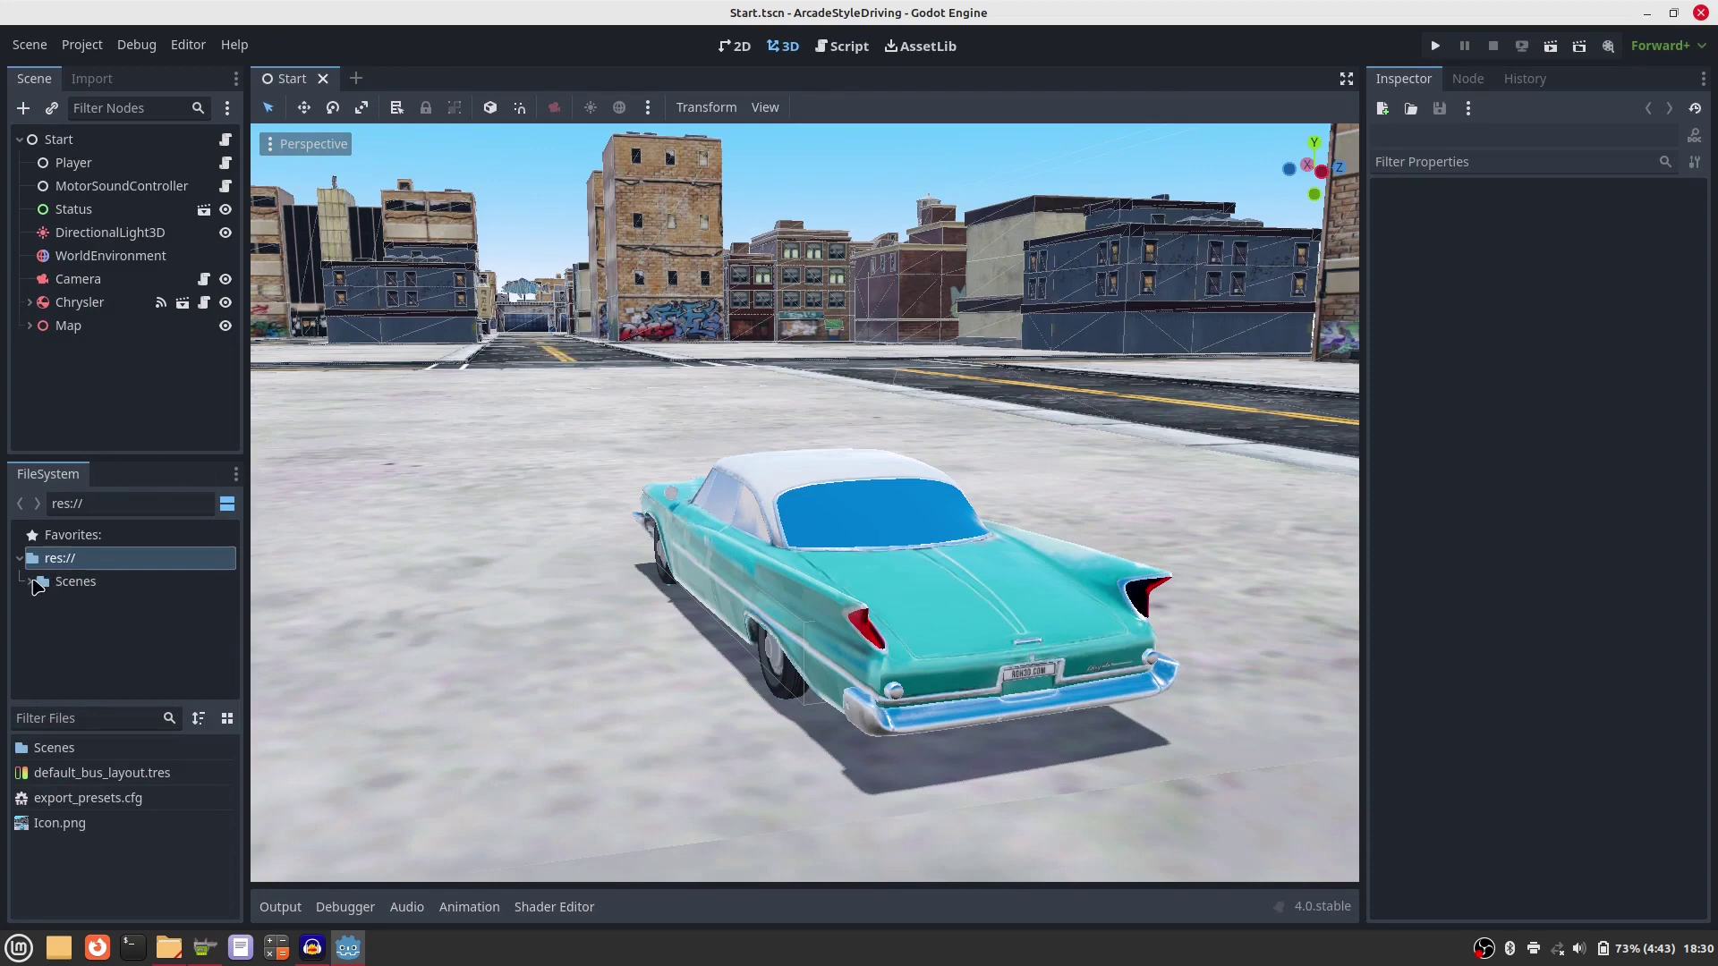
Step: Expand Scenes > CarModels > Chrysler in the FileSystem dock
left_click(31, 583)
left_click(35, 585)
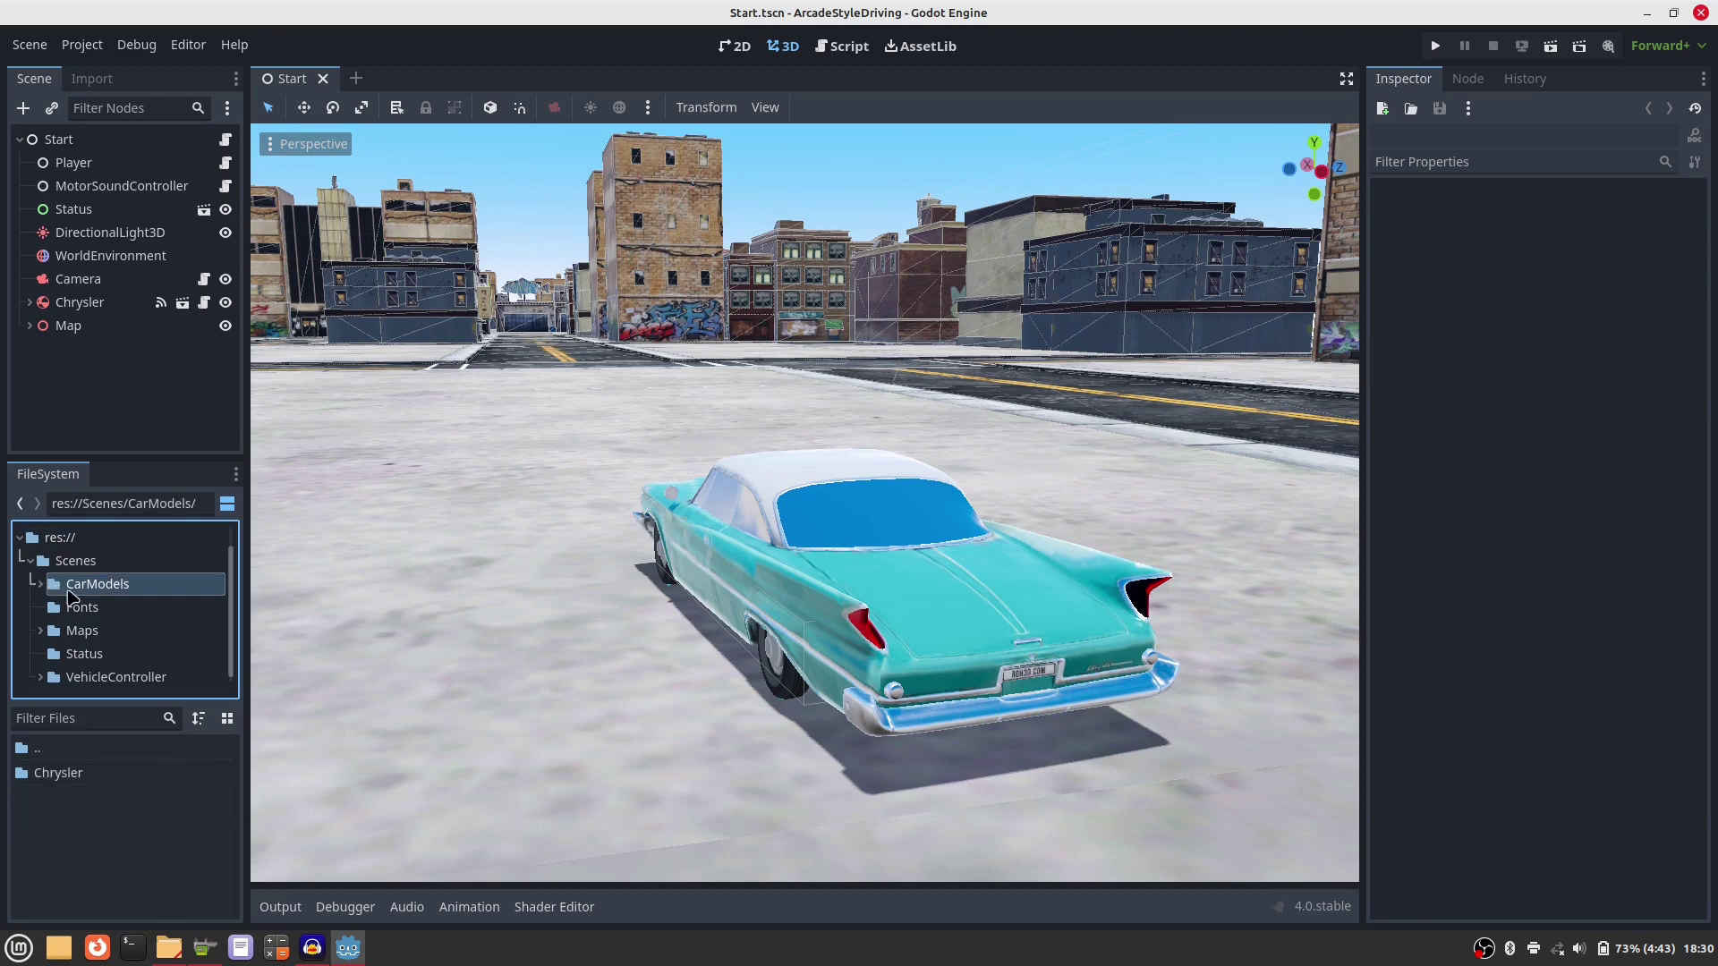
left_click(41, 584)
left_click(87, 610)
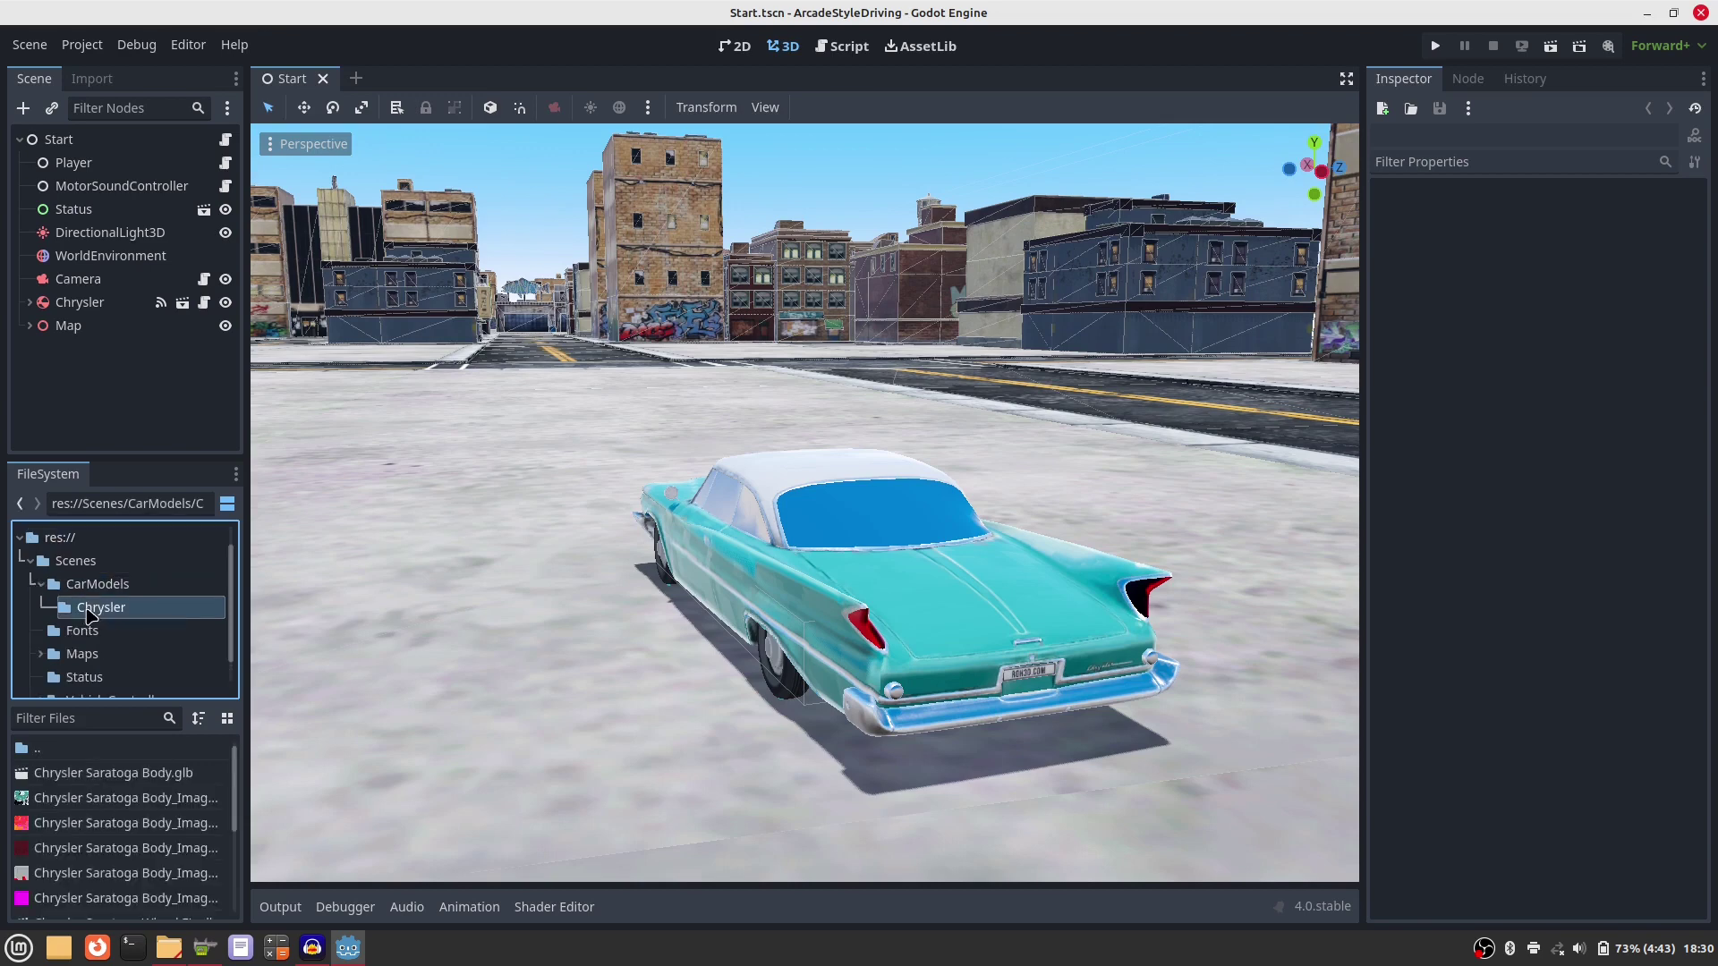
scroll(170, 801, "down", 5)
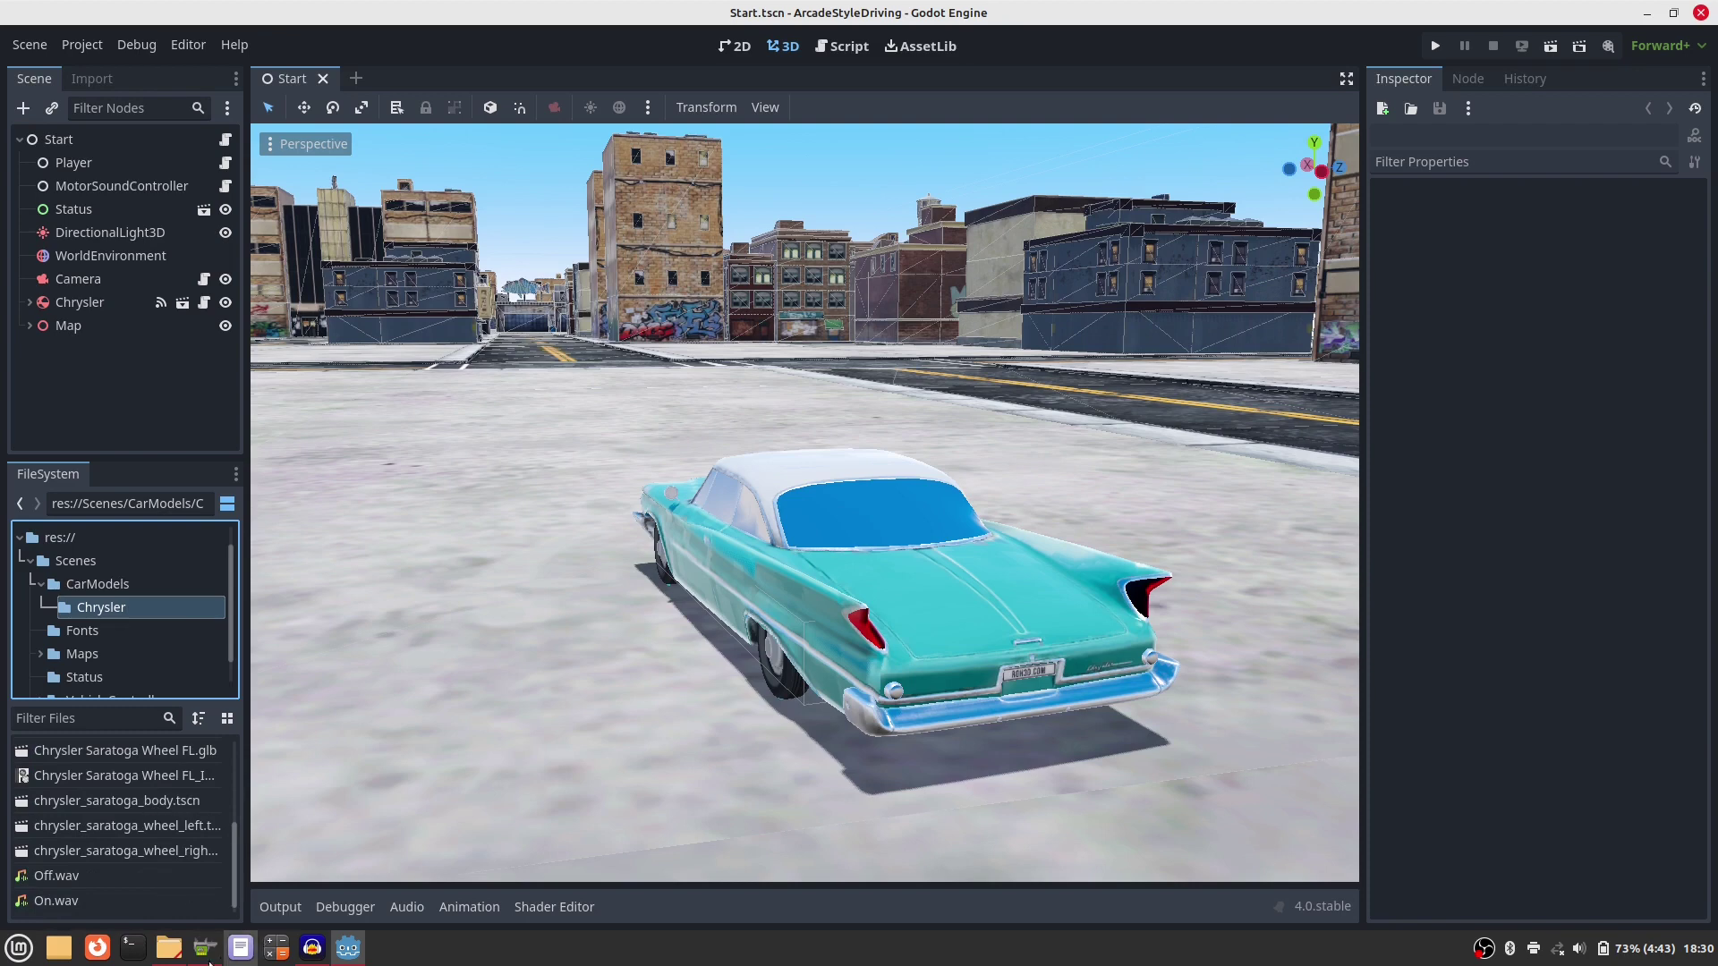
Step: Drag Off.wav and On.wav from the Audacity Files folder into the Chrysler folder
left_click(170, 950)
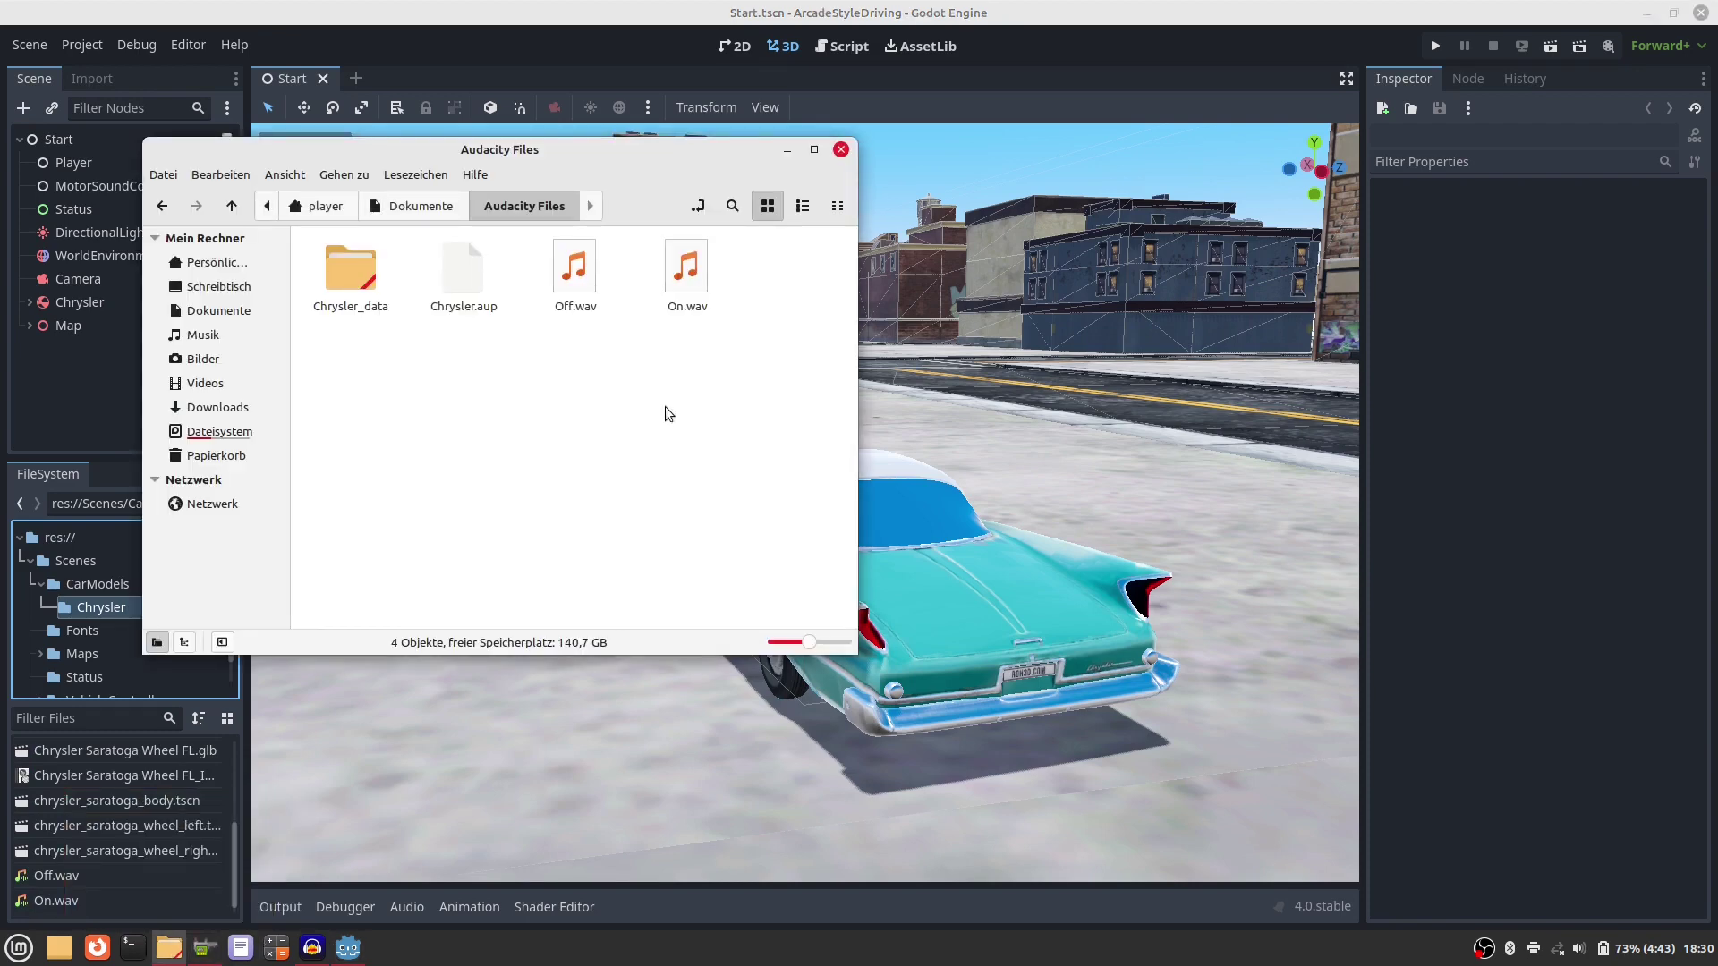
left_click_drag(707, 170, 1509, 149)
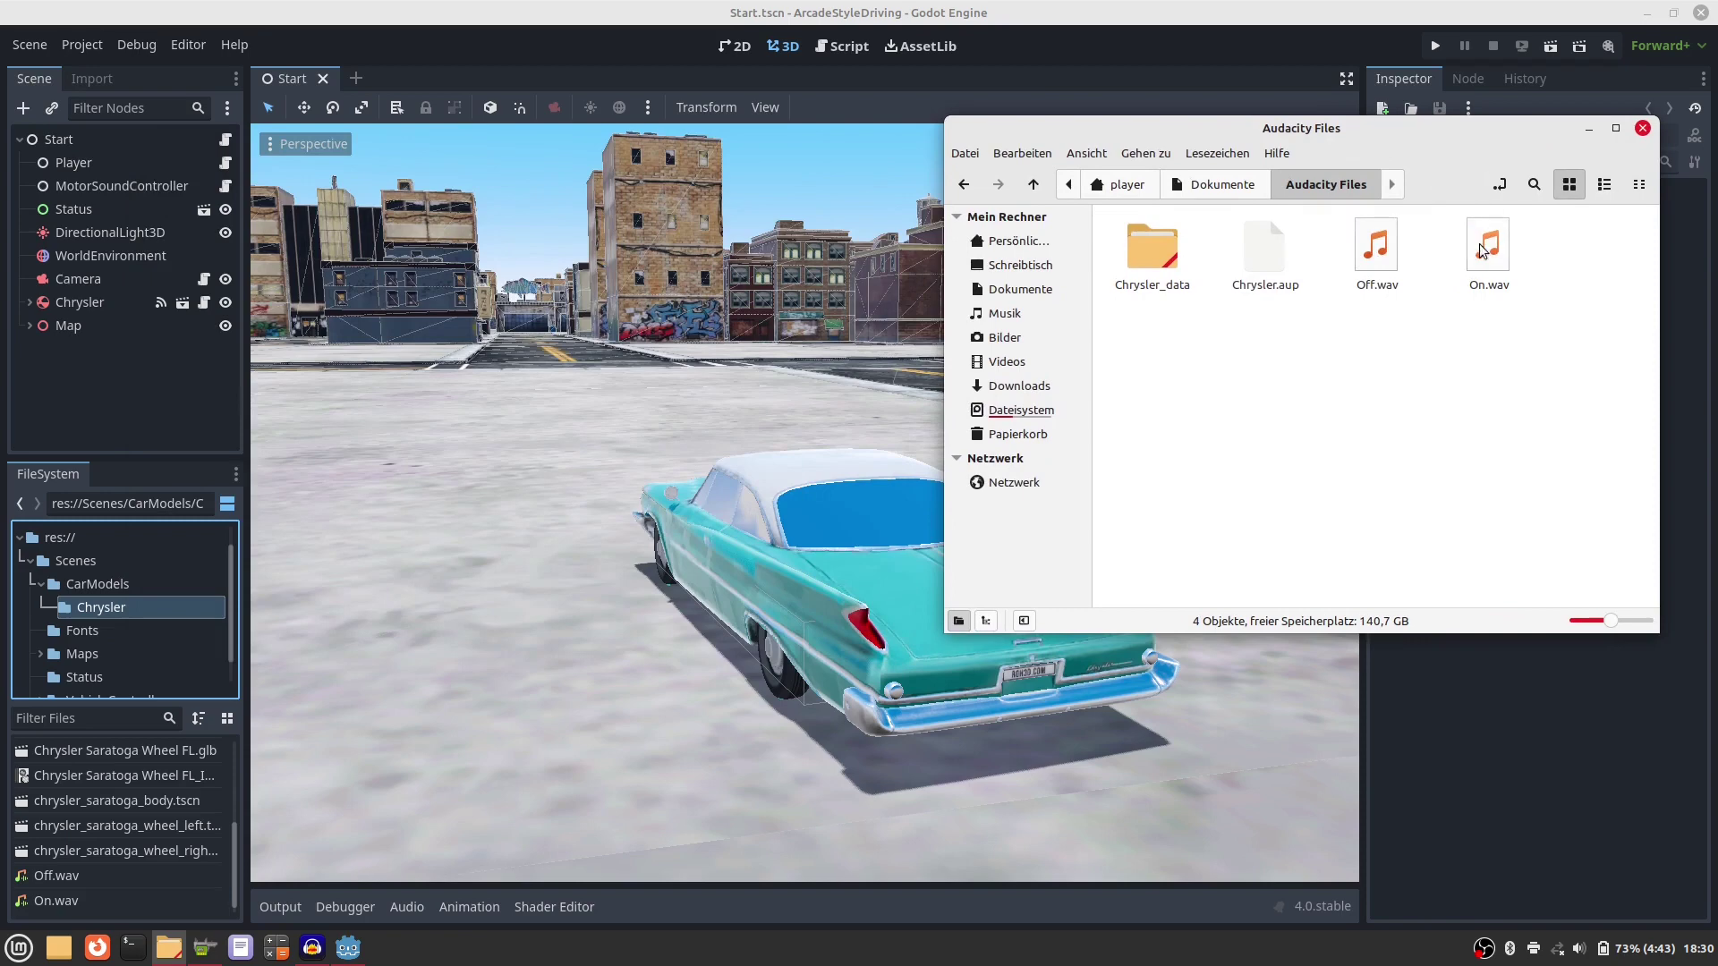
left_click_drag(1359, 260, 104, 880)
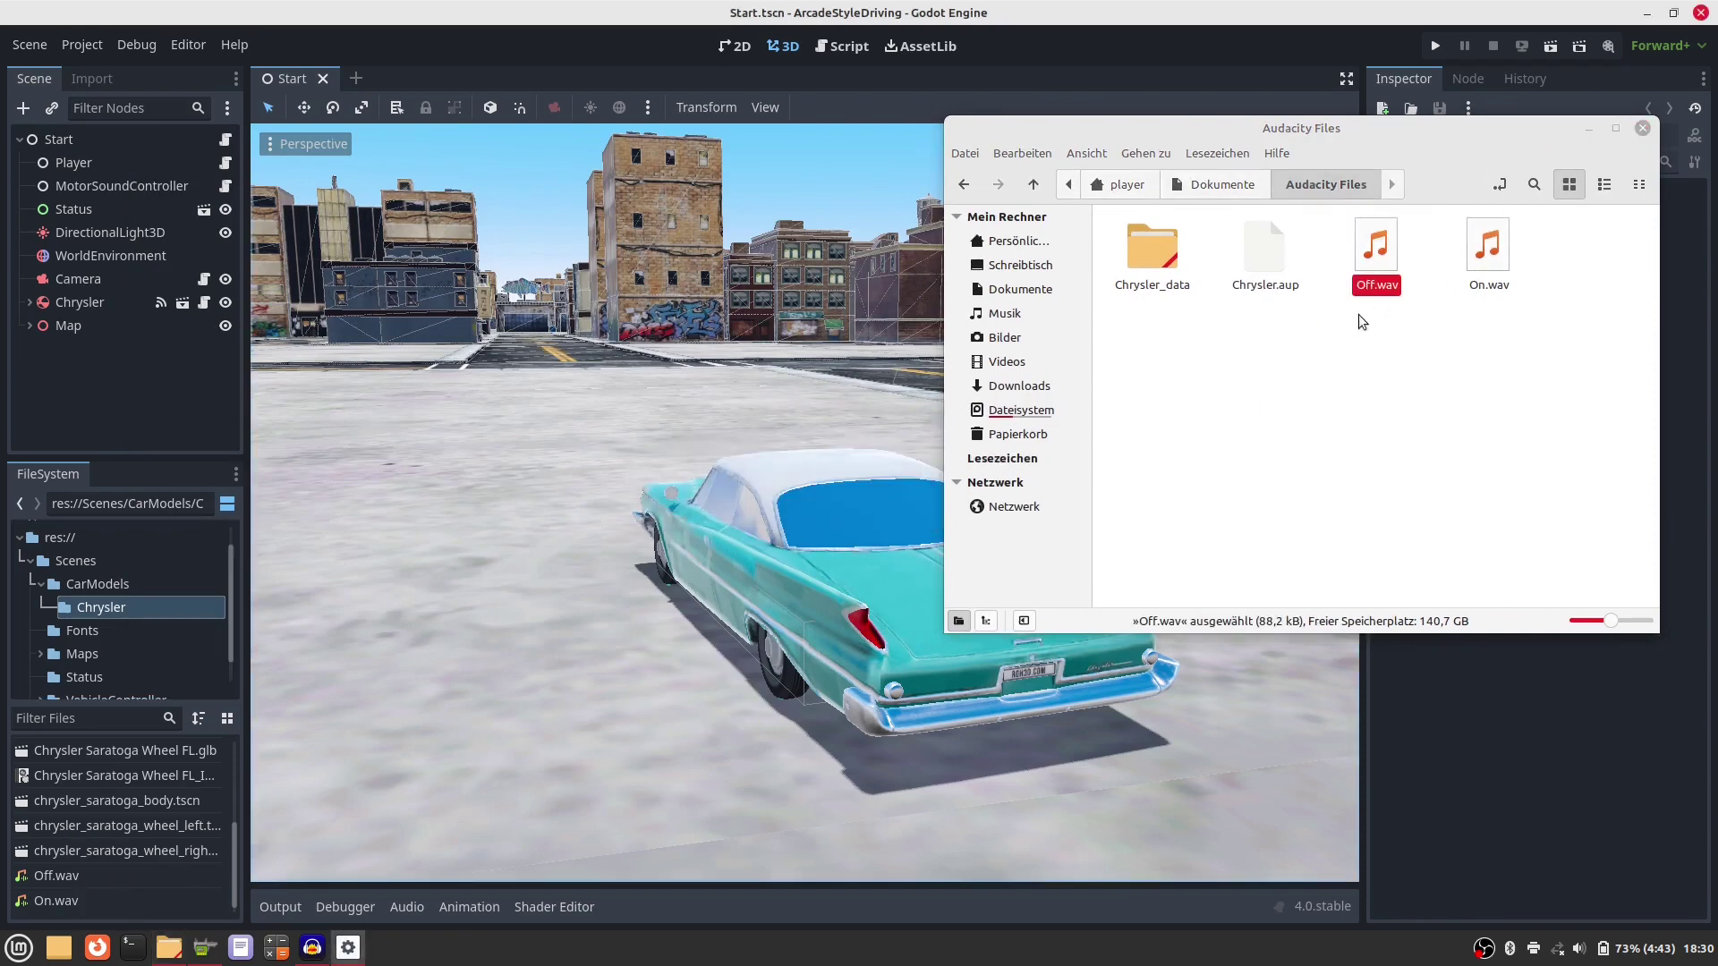
left_click_drag(1485, 255, 107, 886)
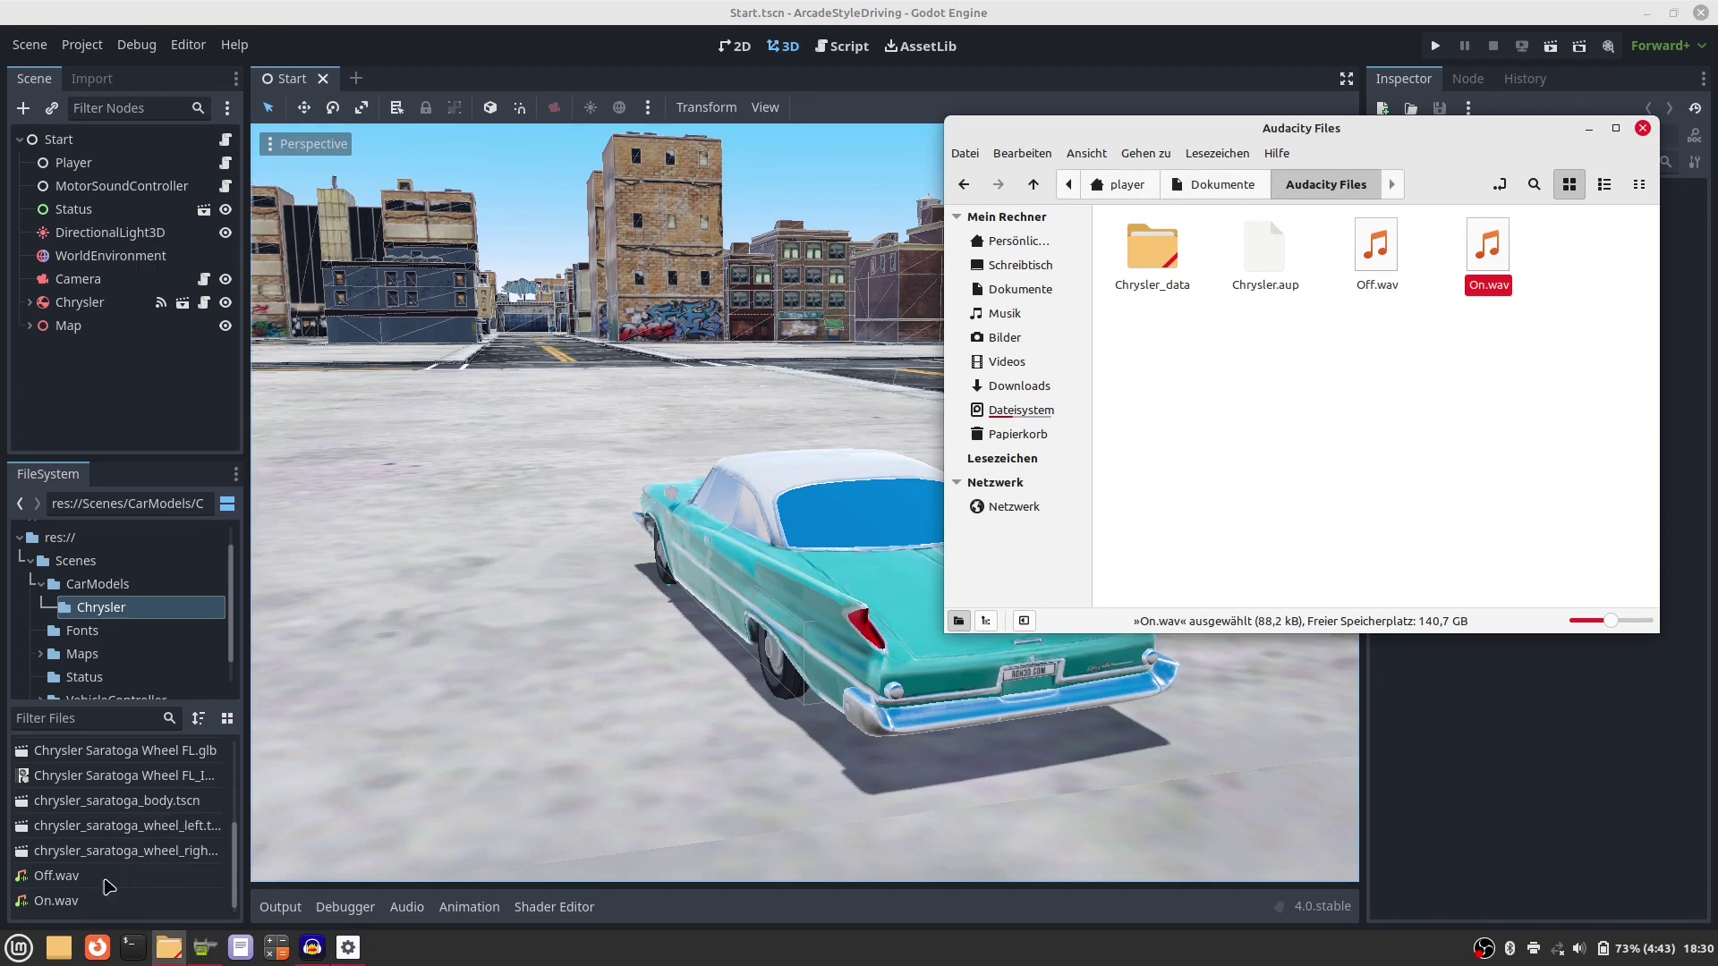
left_click(985, 24)
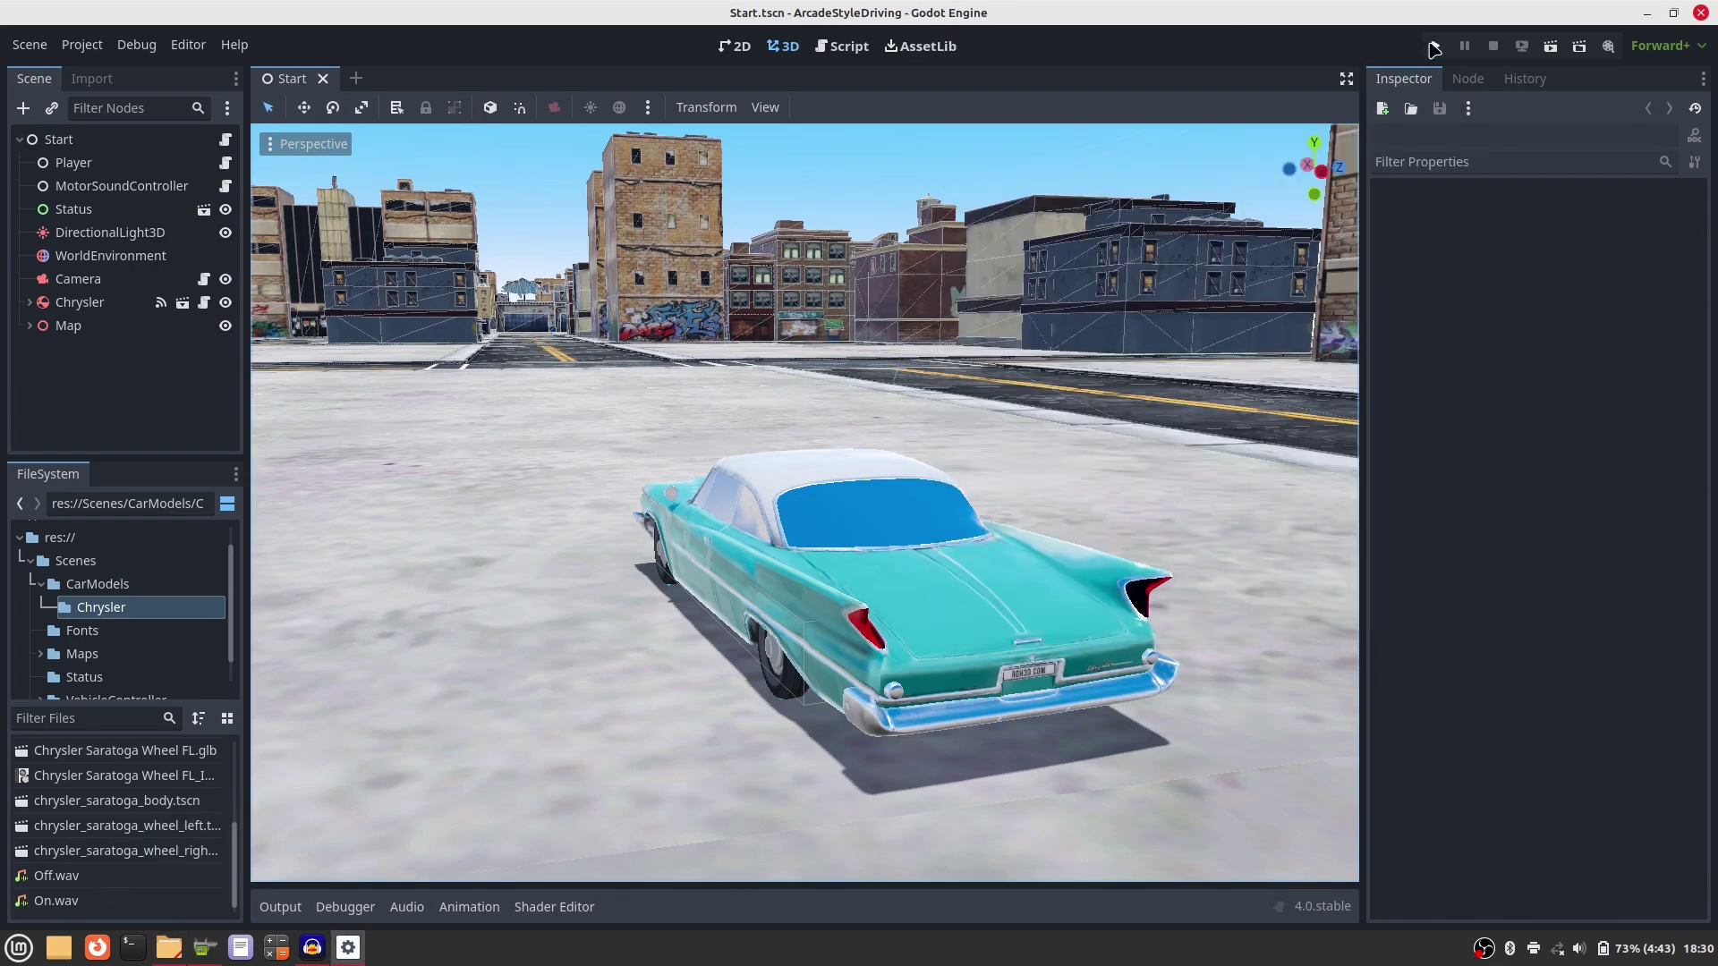
left_click(1434, 47)
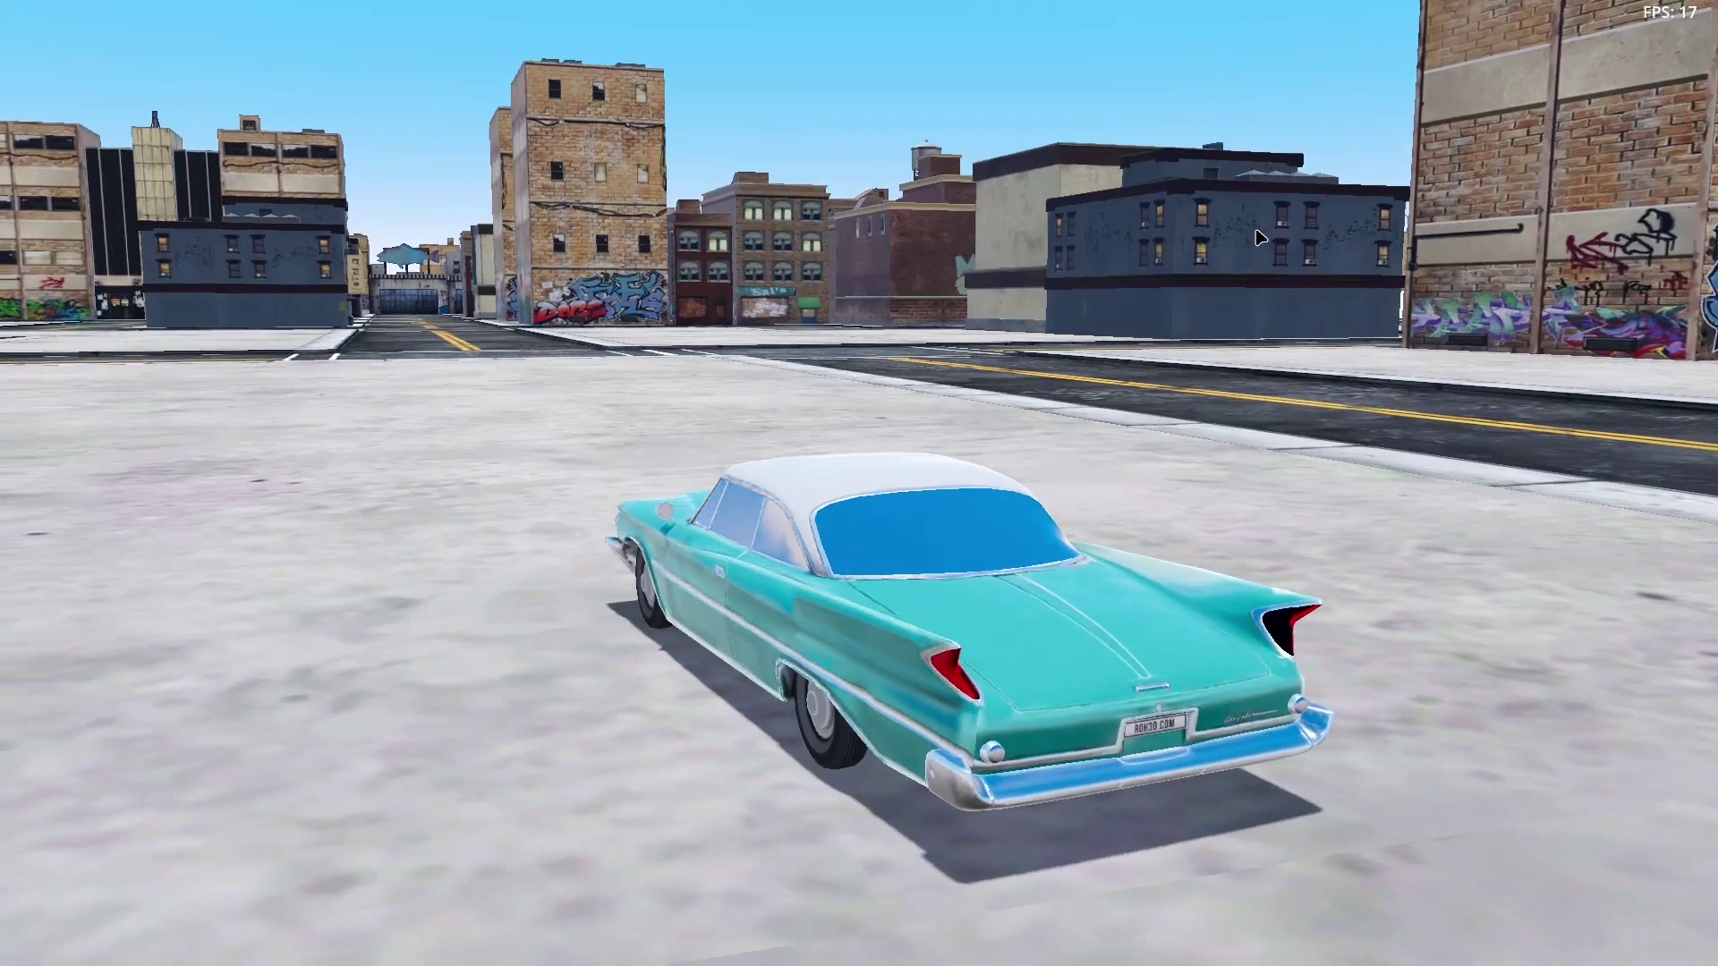
key("Up")
key("Left")
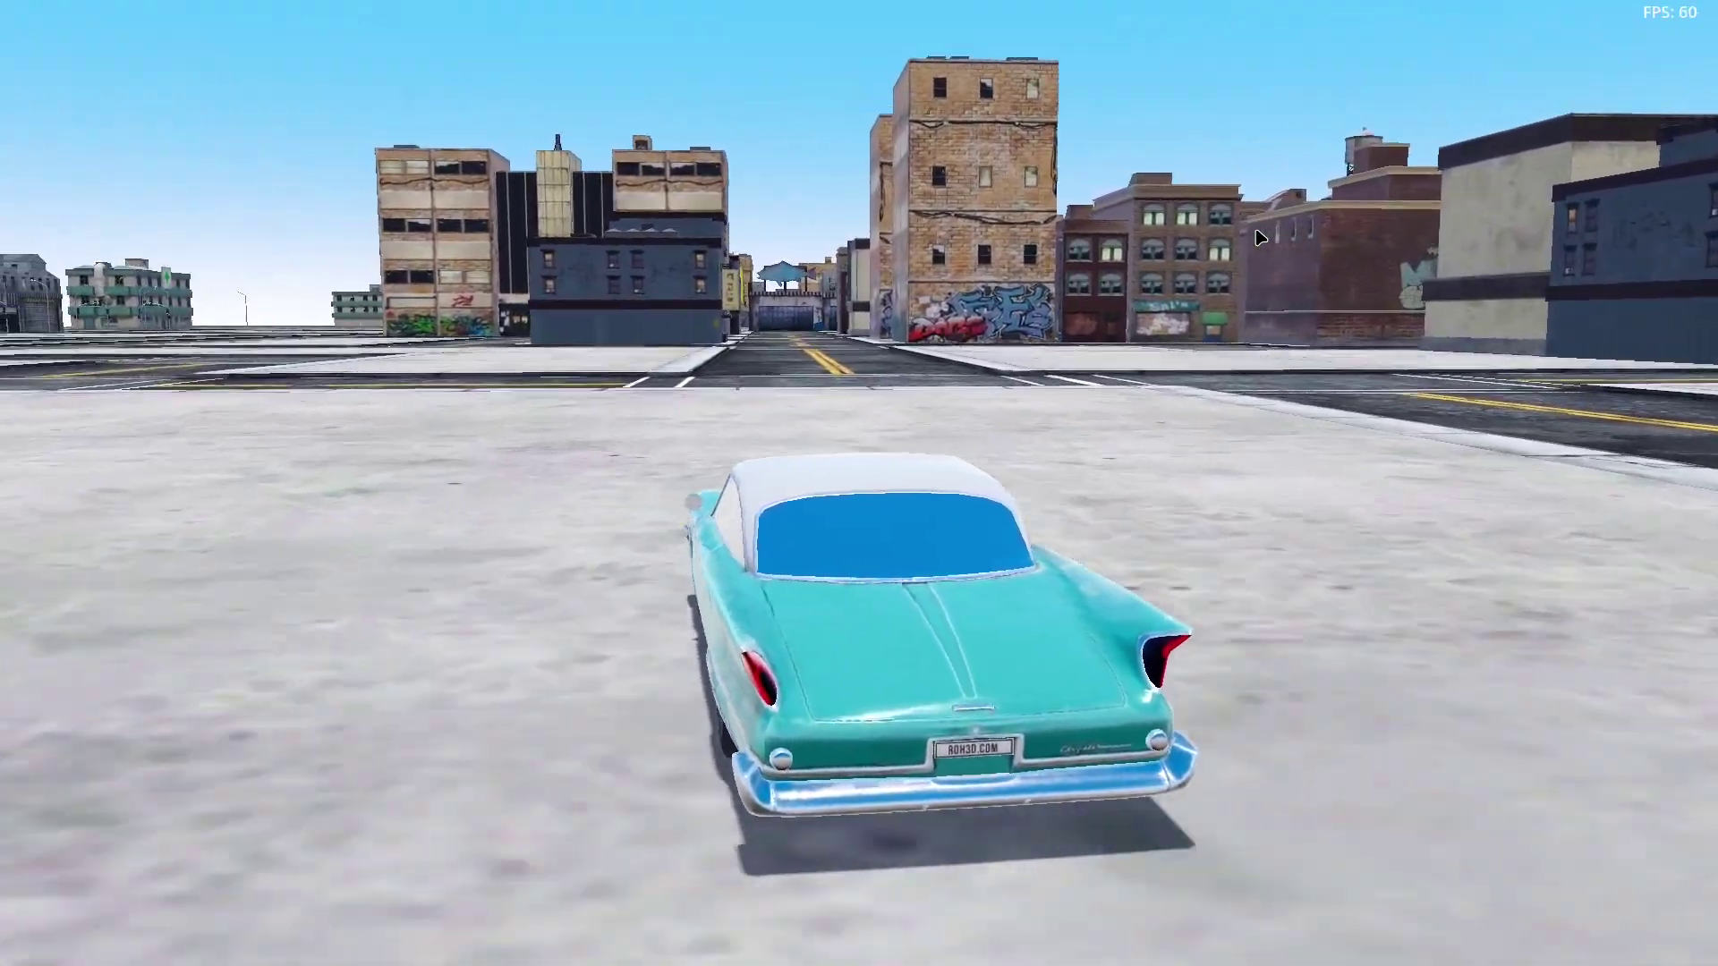
key("Up")
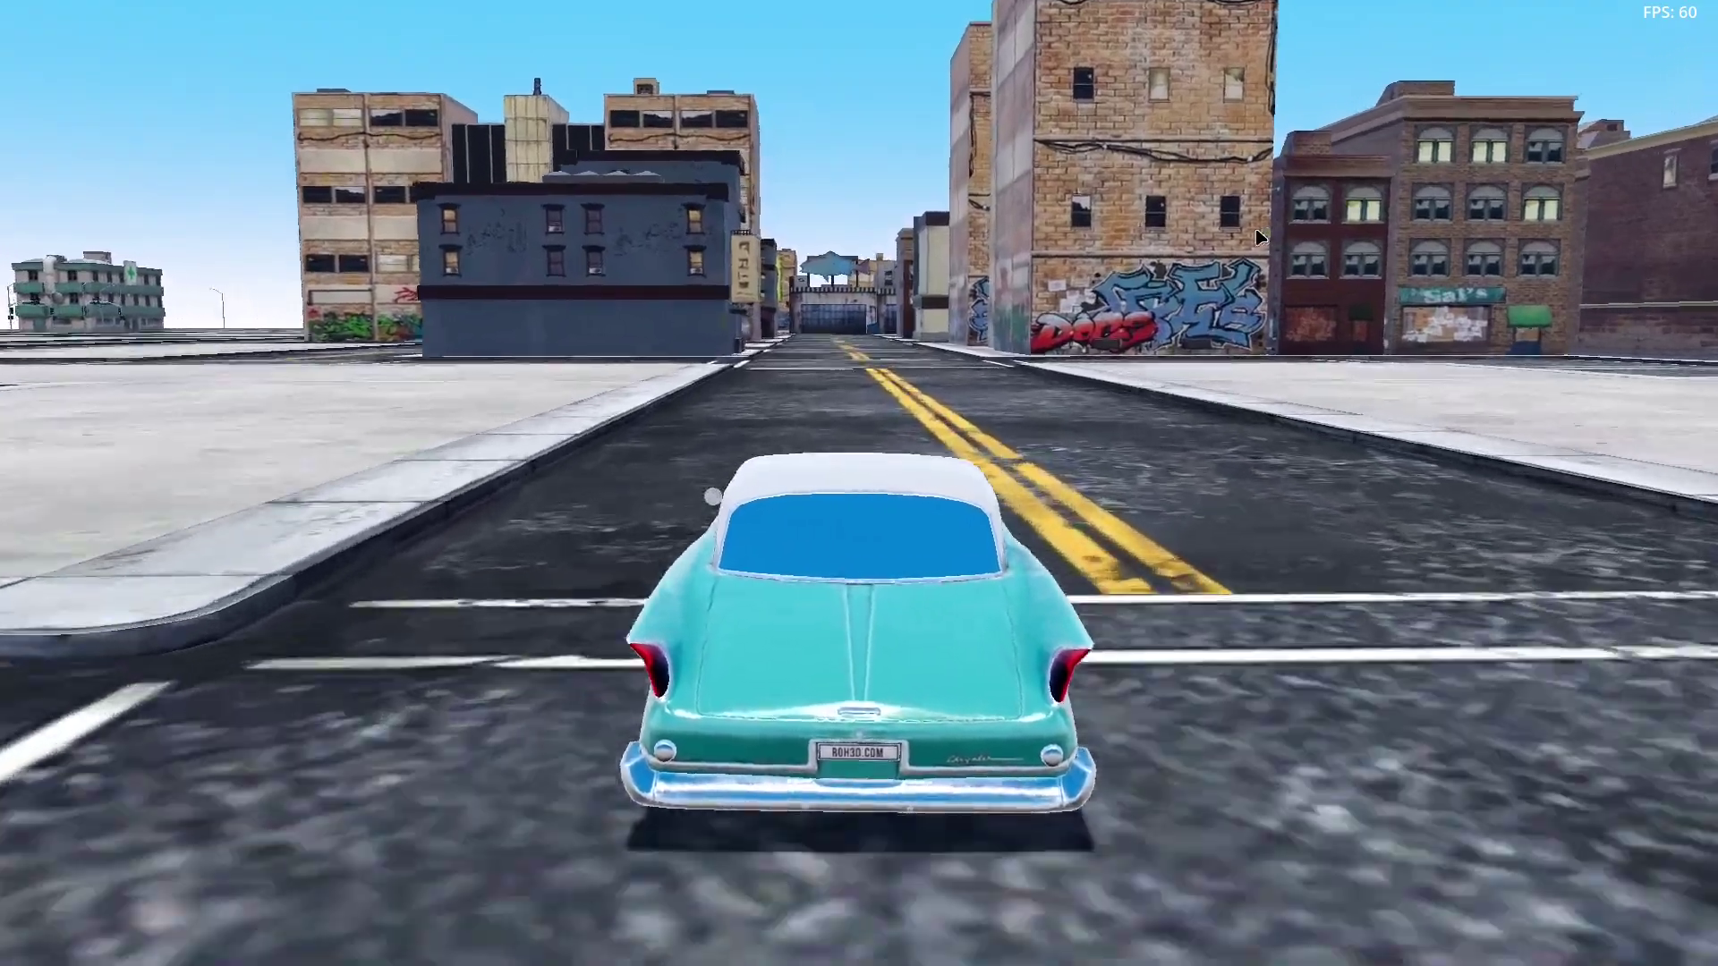
key("Up")
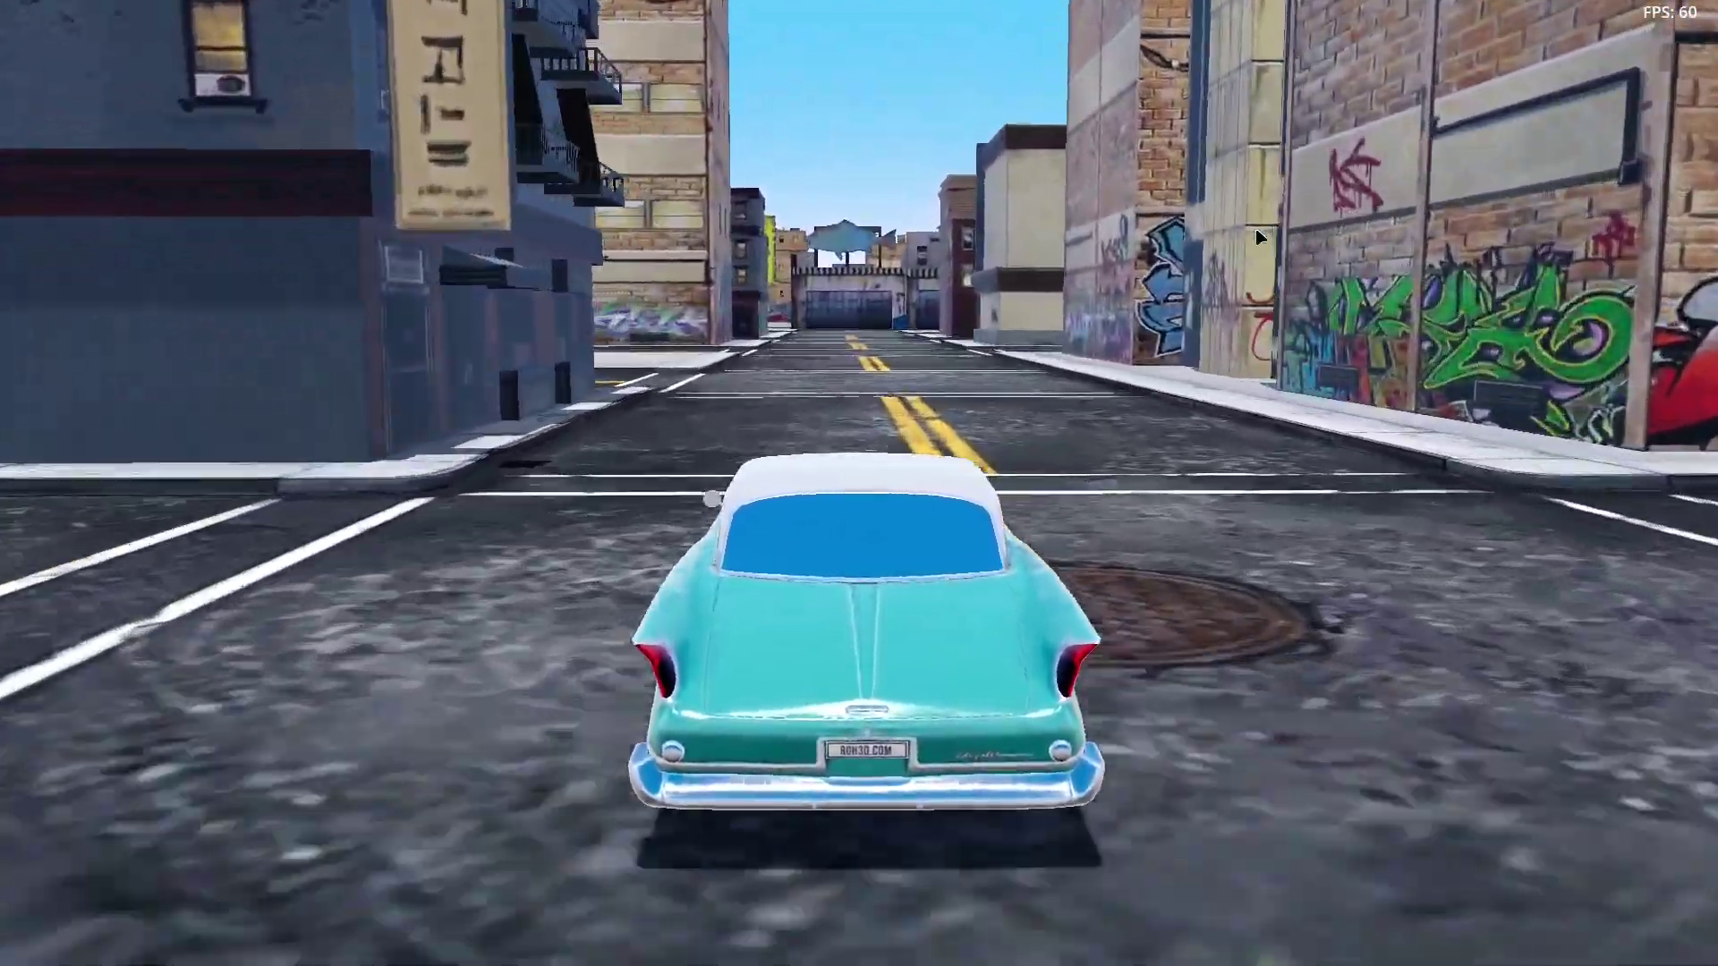
key("Up")
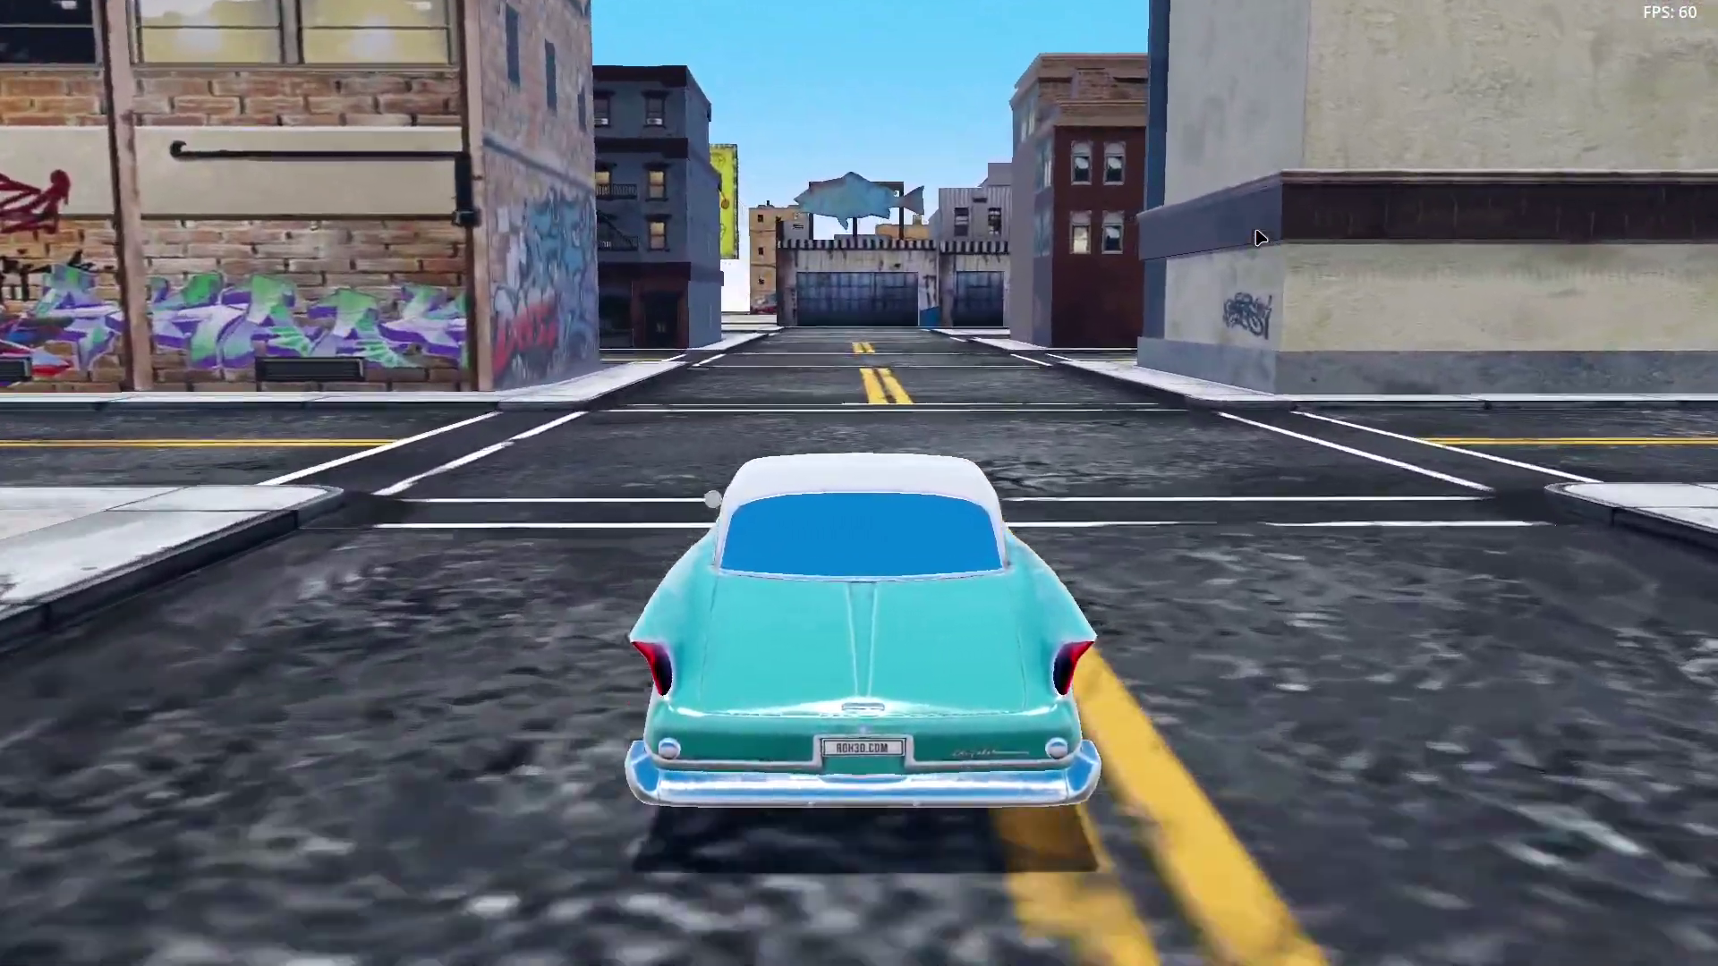
key("F8")
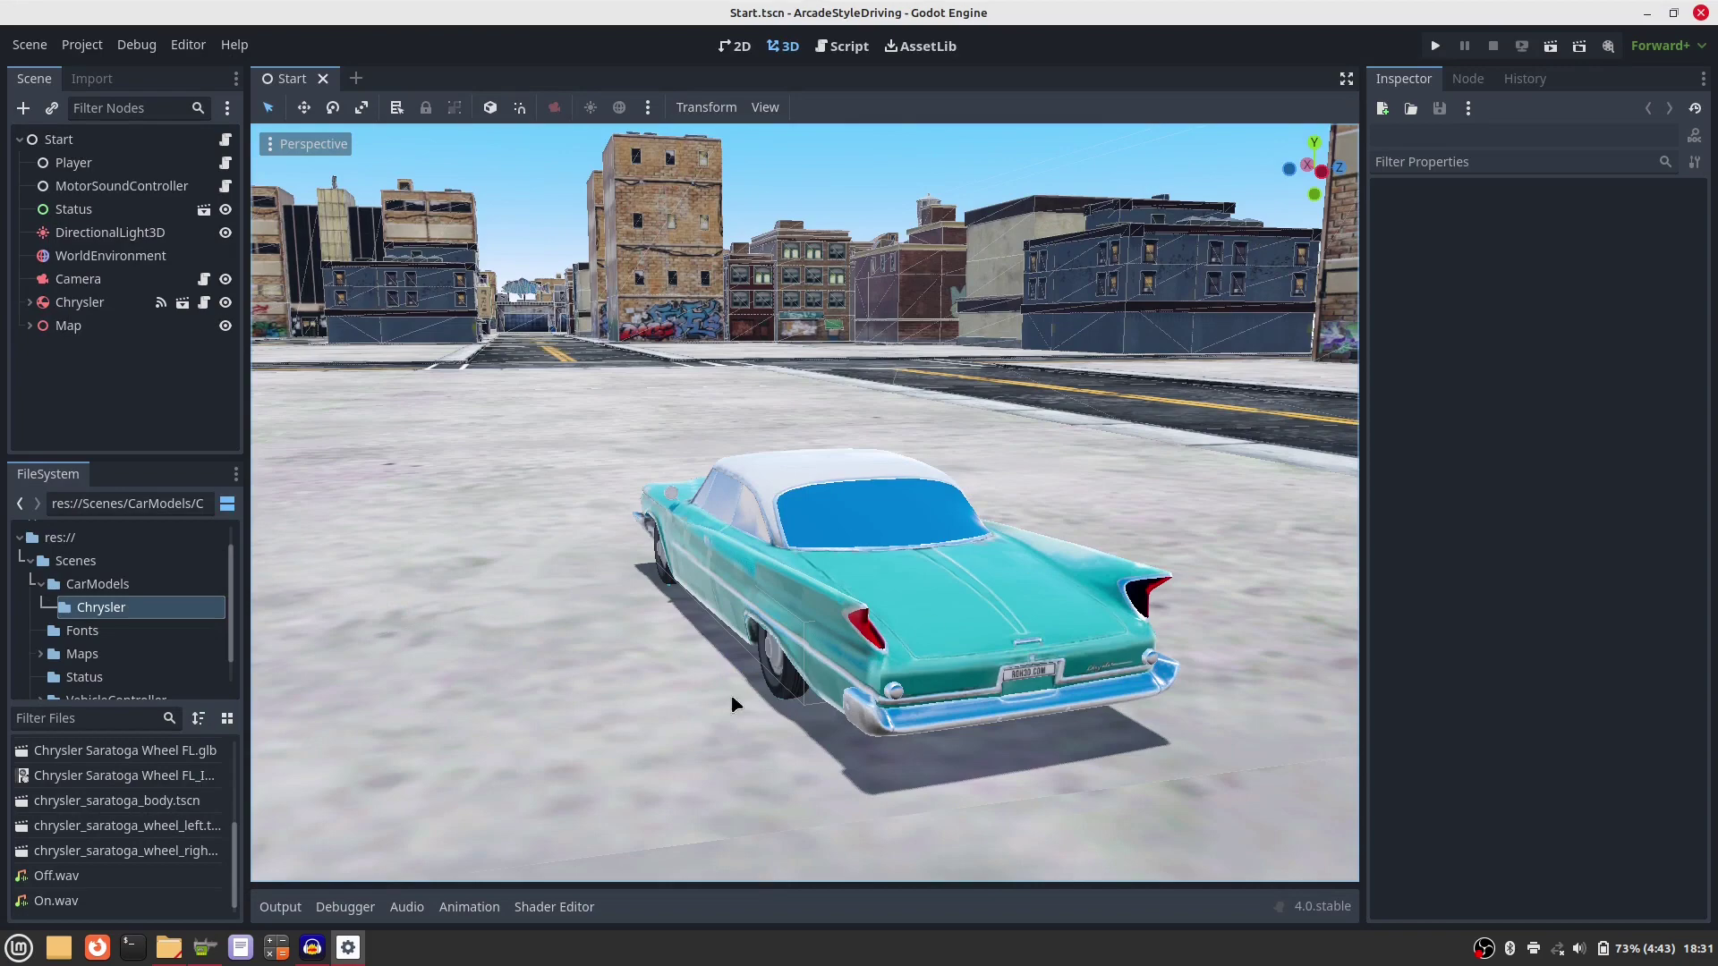
Step: Select the whole 70 Hz second track and apply a sine Tremolo at 40% wet, 4 Hz
left_click(312, 948)
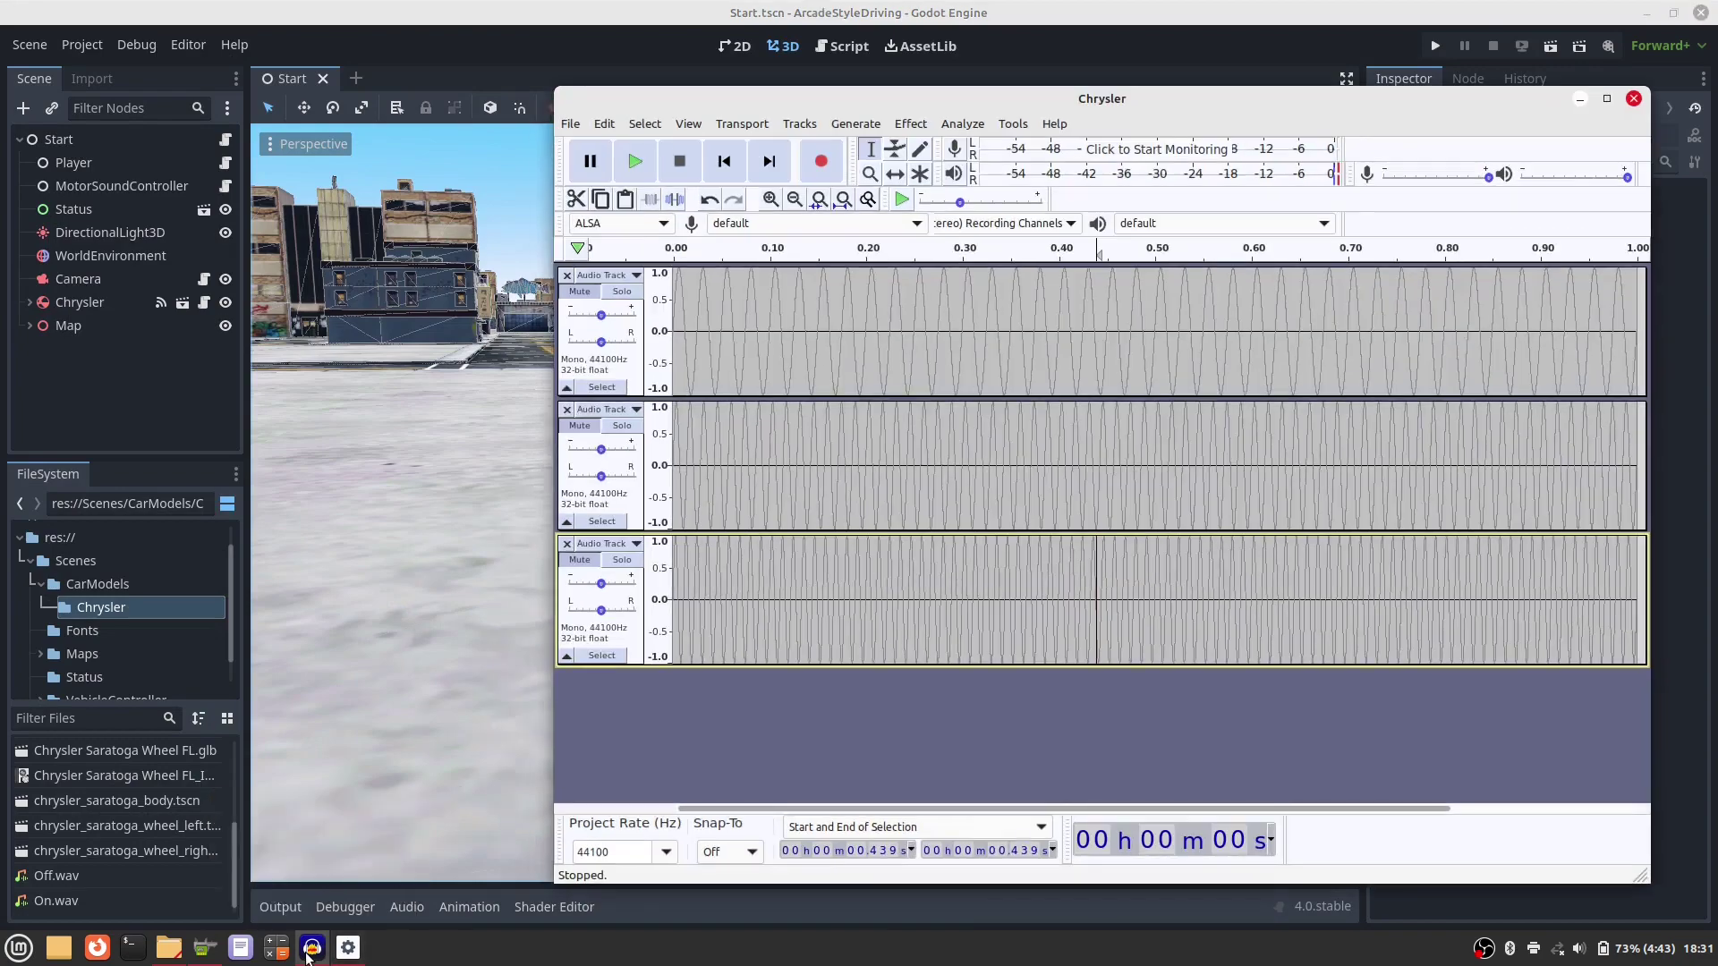
left_click(835, 456)
double_click(939, 445)
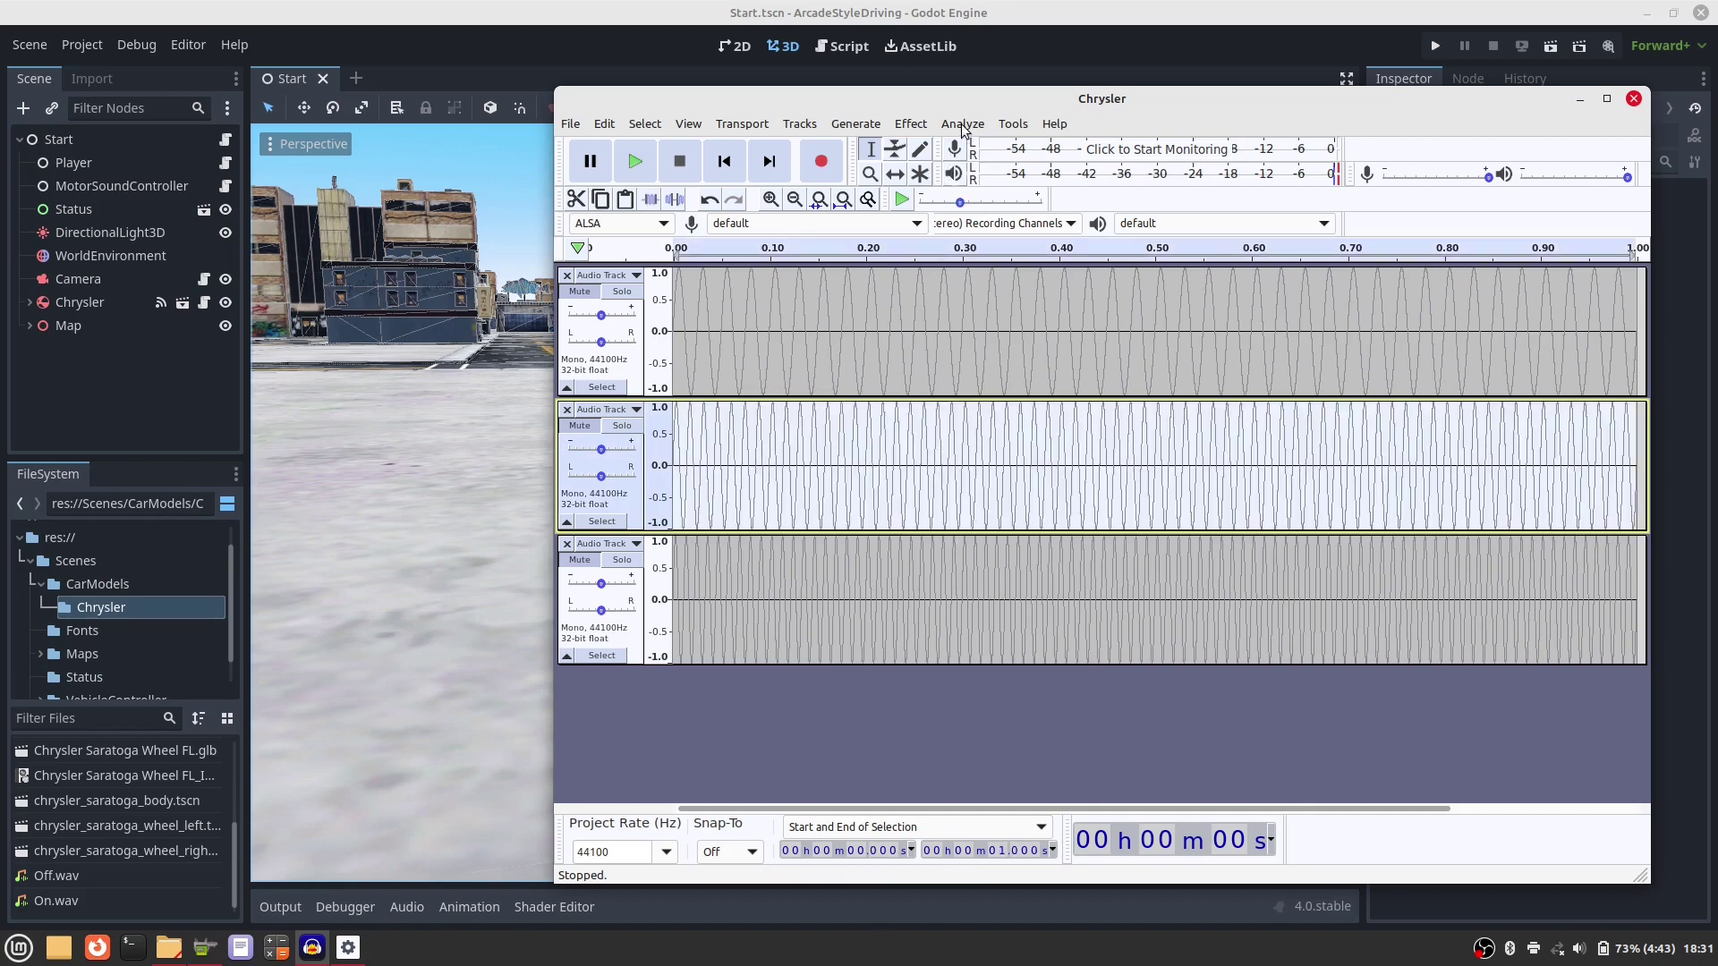
left_click(910, 126)
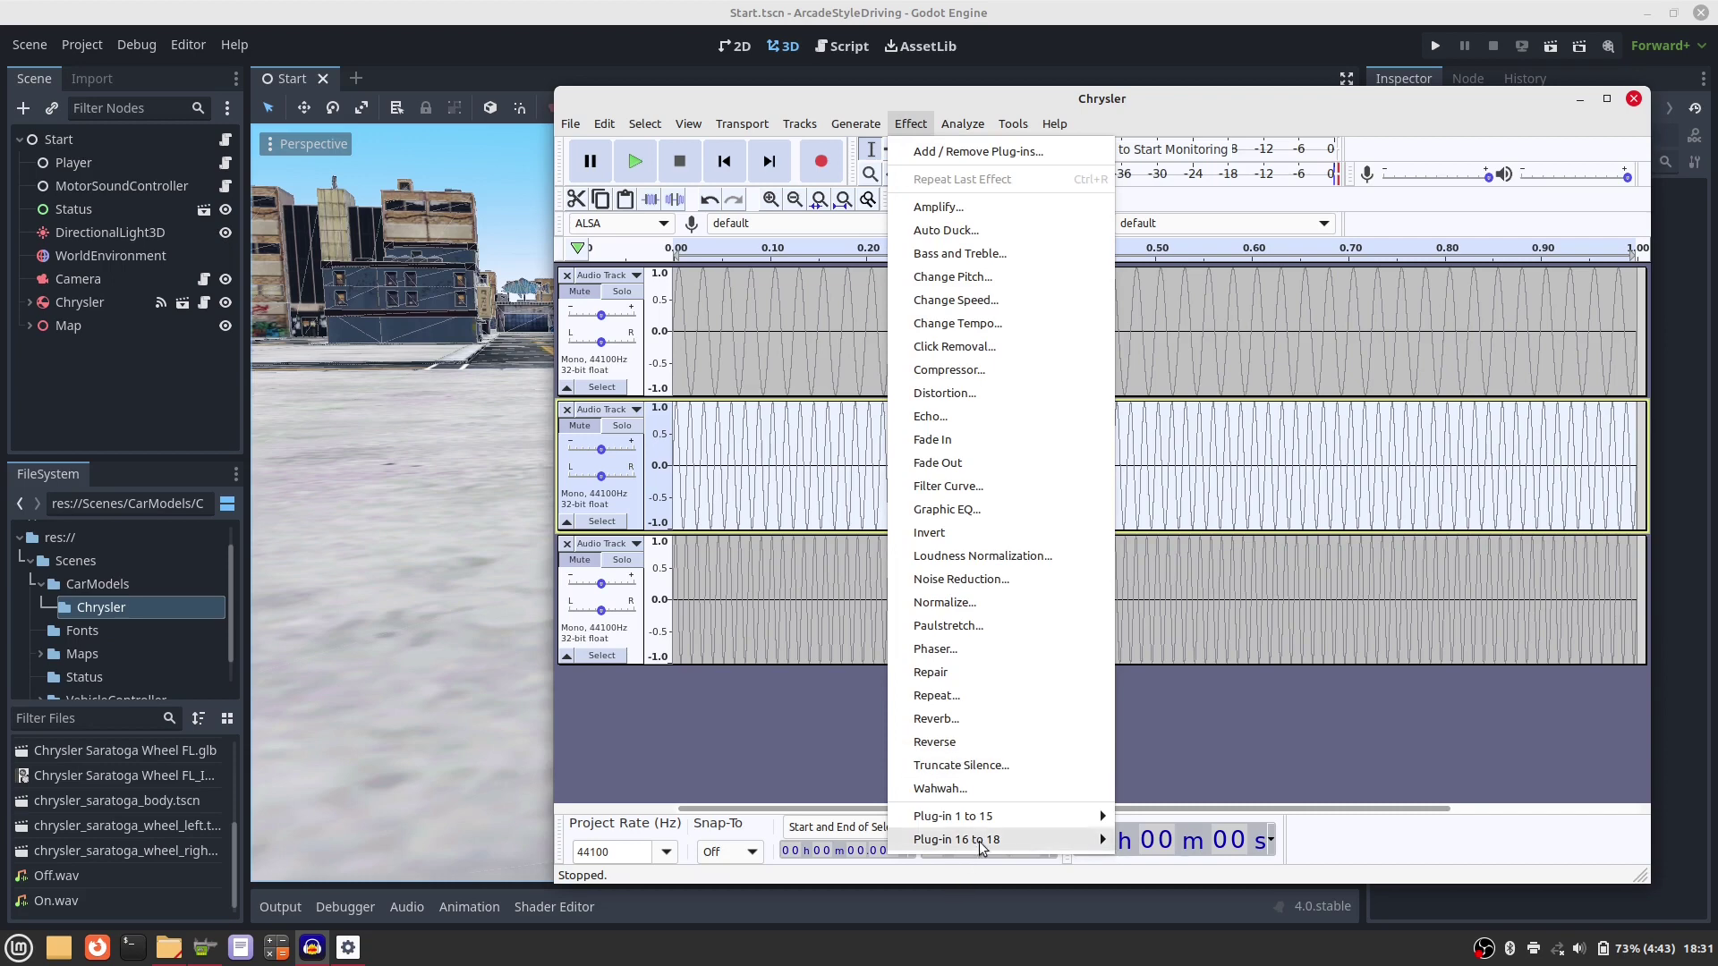
left_click(1156, 840)
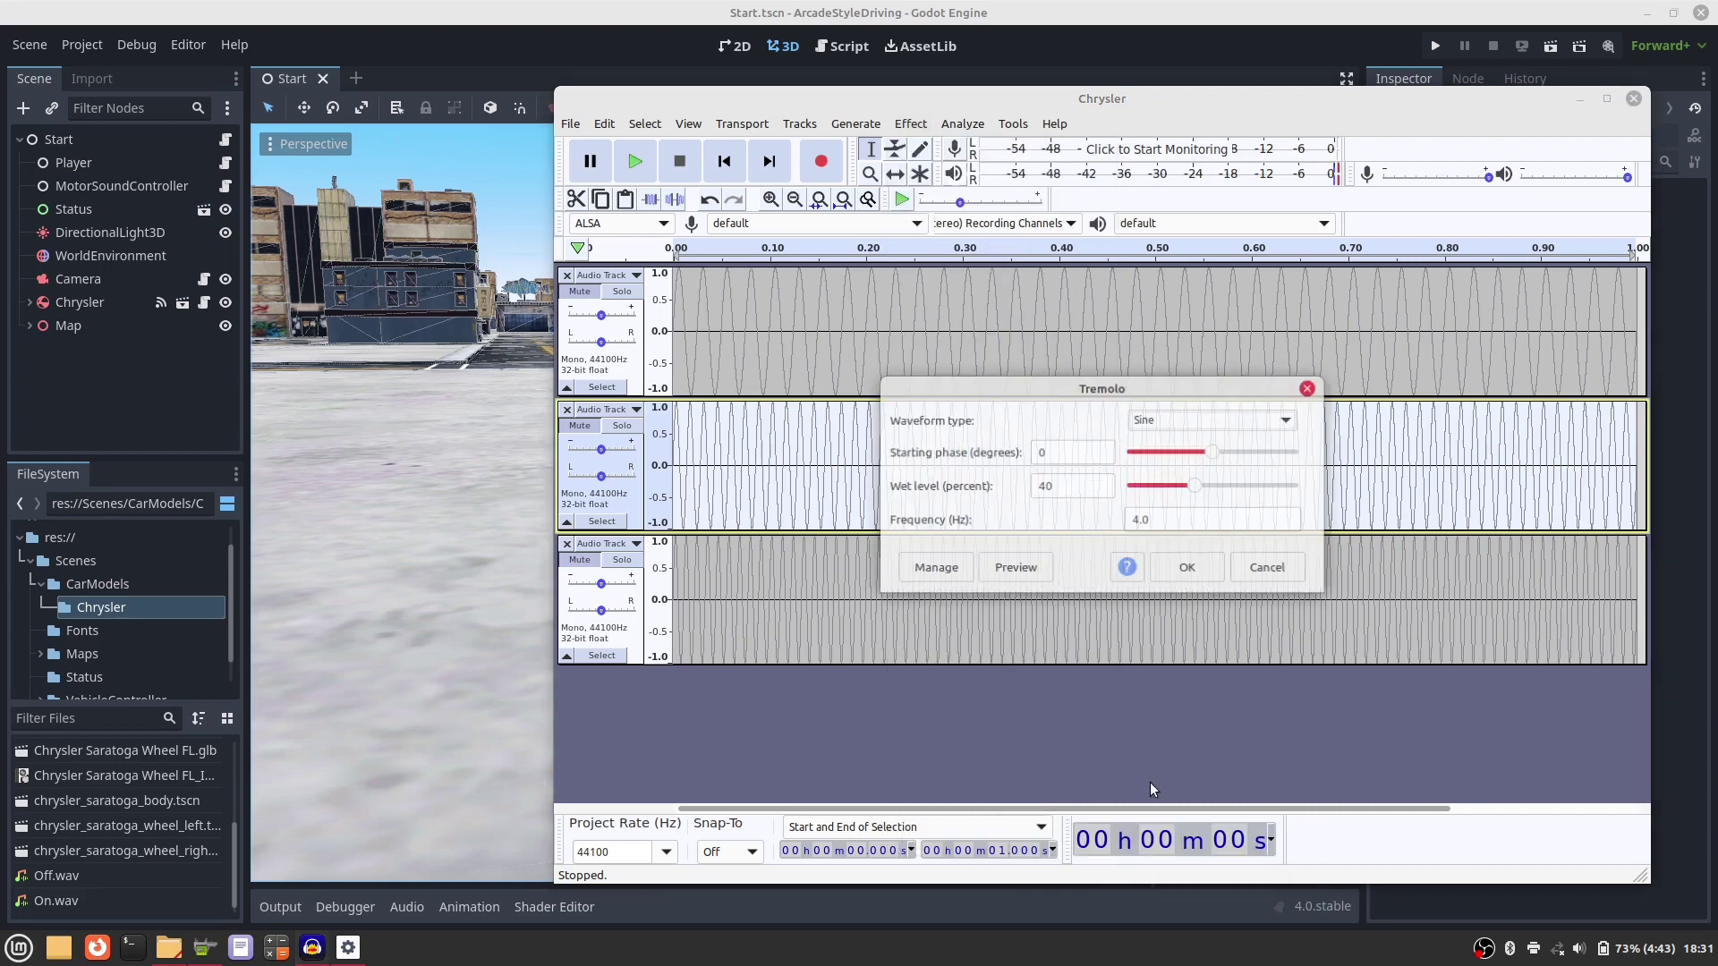
left_click(1189, 570)
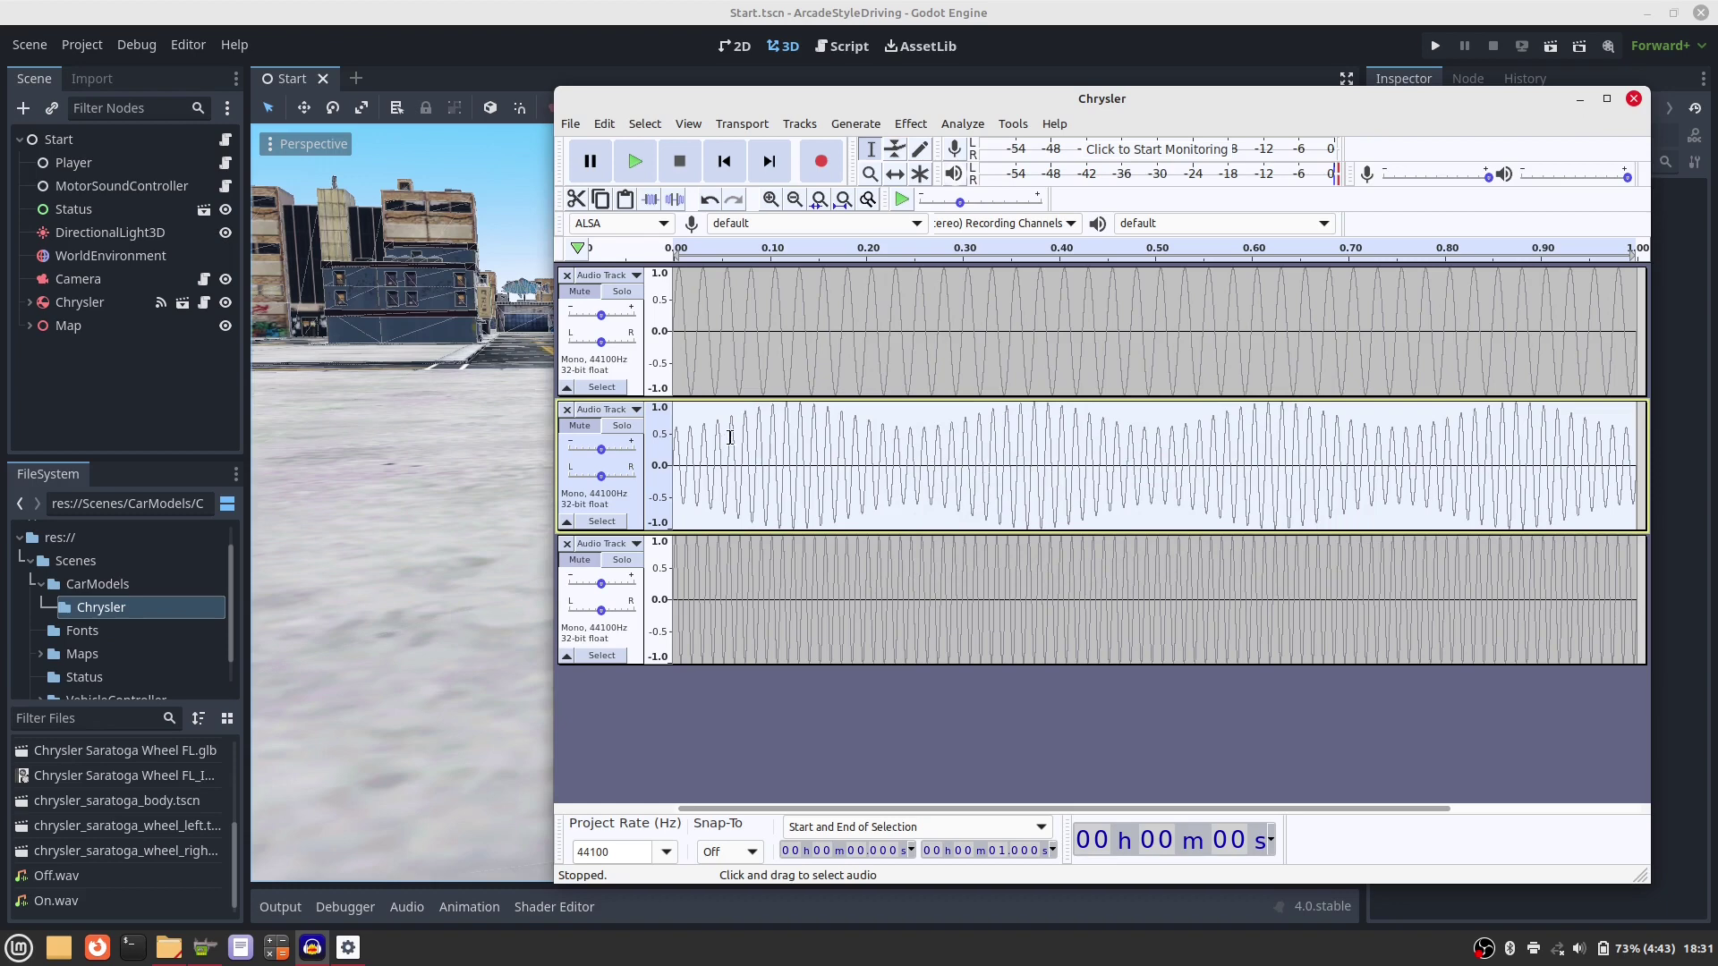
key("shift")
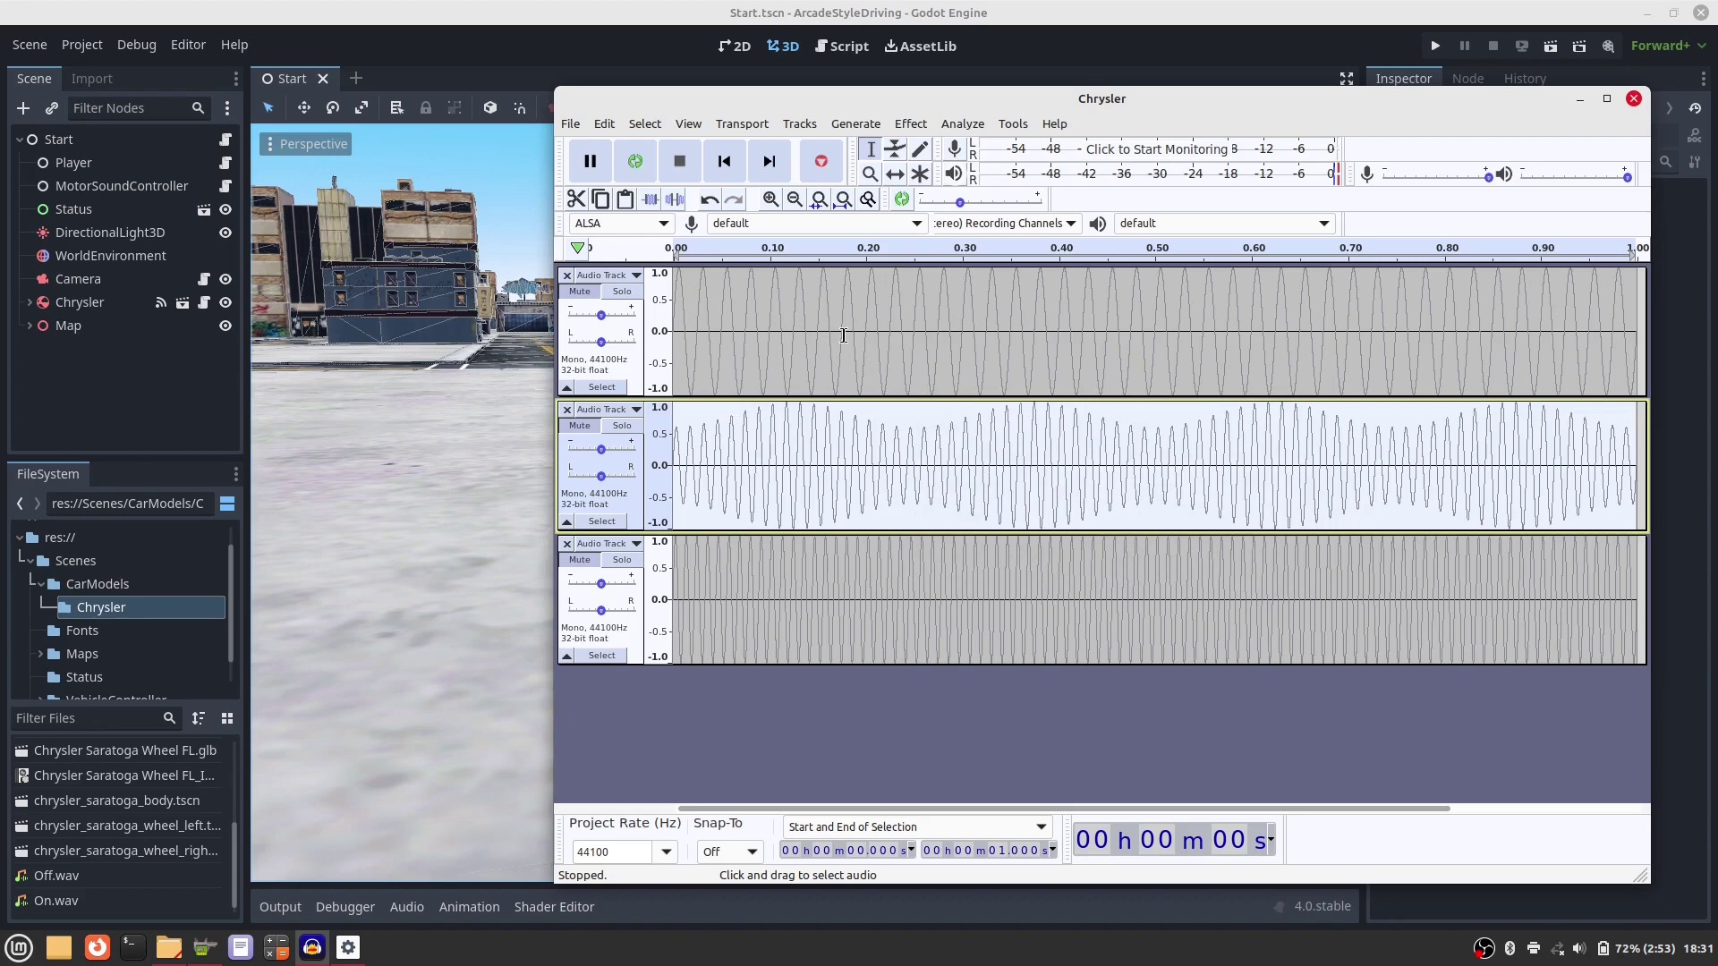